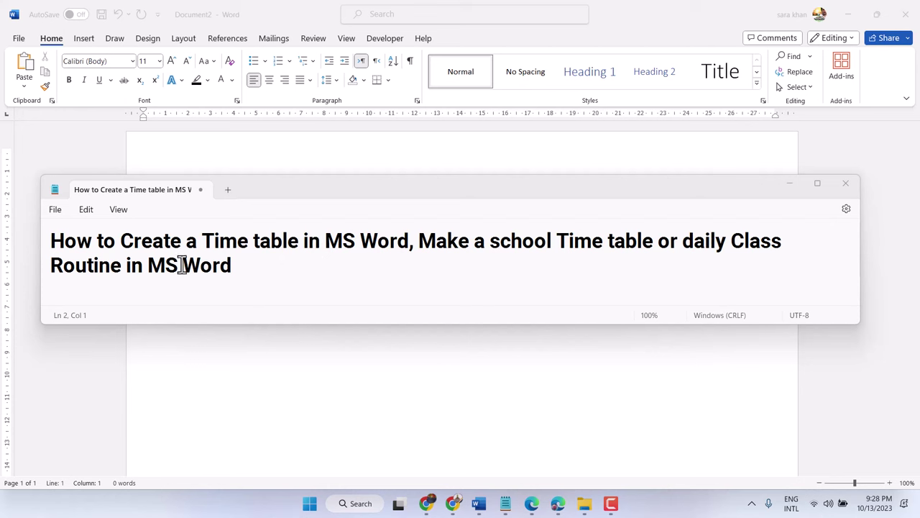
Step: Bring the Notepad window showing the tutorial title into focus
click(789, 185)
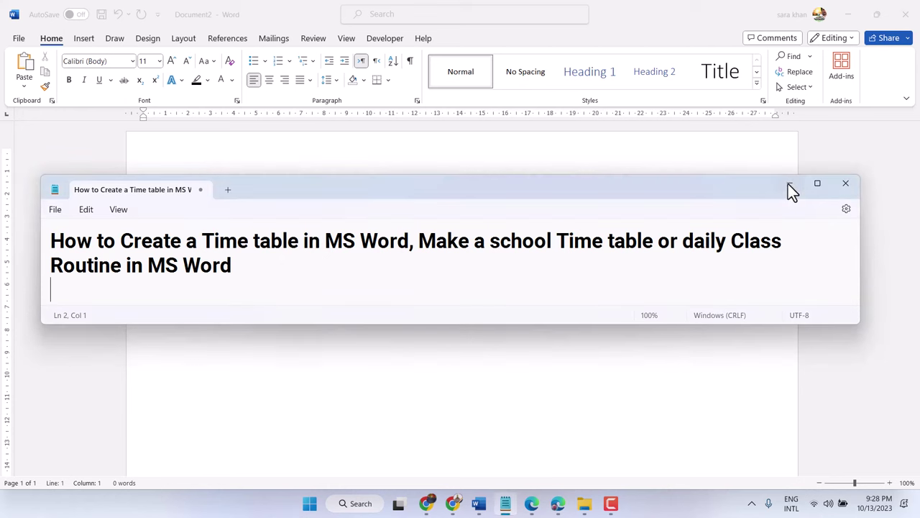
Step: Minimise Notepad and insert an empty table of 11 columns by 12 rows
click(789, 184)
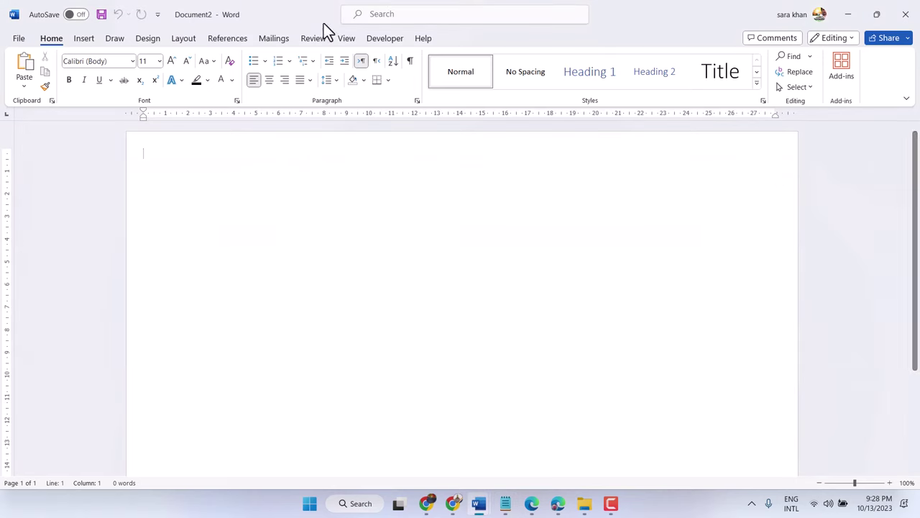
click(83, 37)
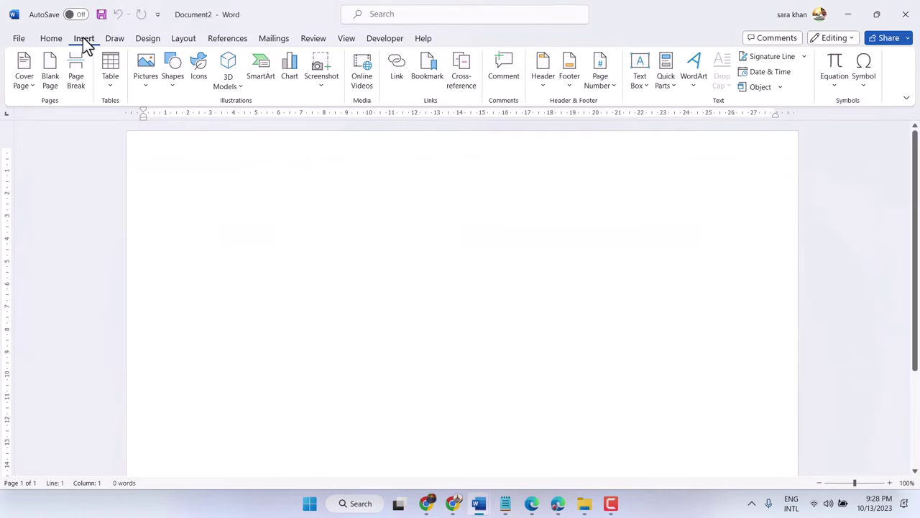
click(112, 85)
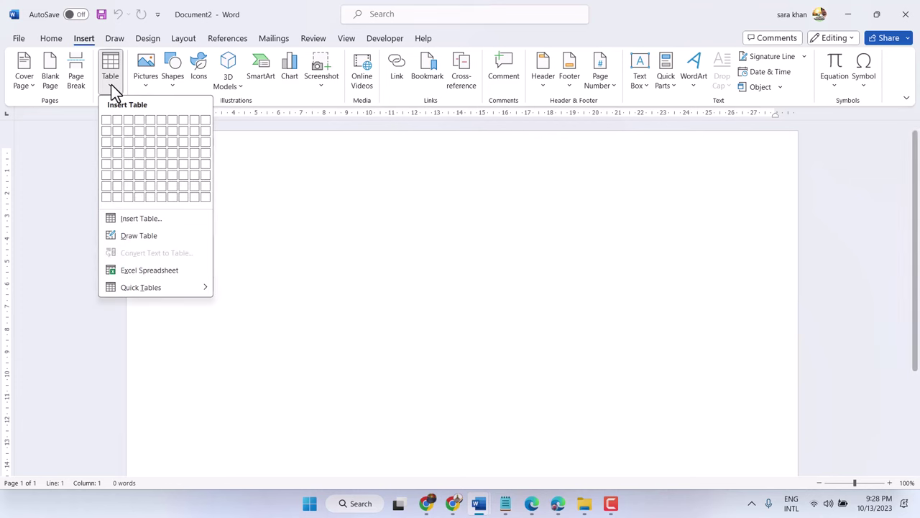
click(137, 219)
click(521, 191)
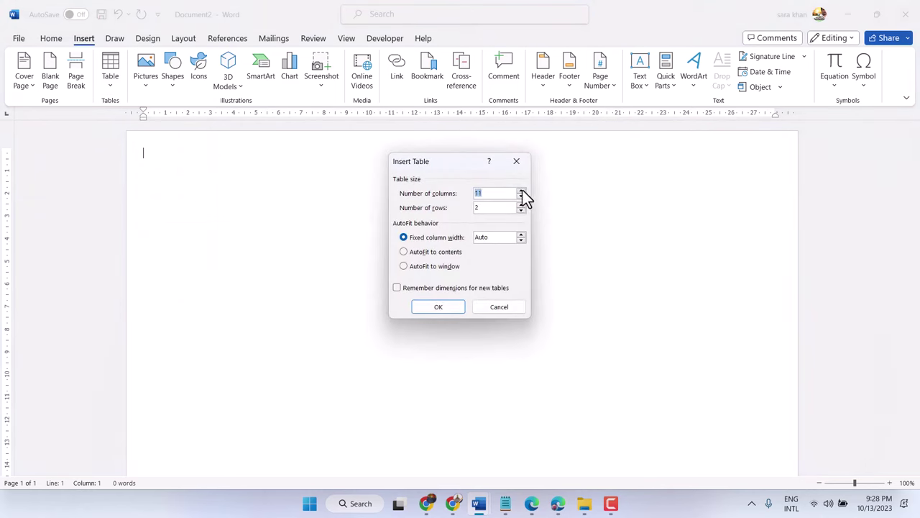
click(520, 204)
click(521, 204)
click(521, 204)
click(521, 205)
click(521, 204)
click(520, 204)
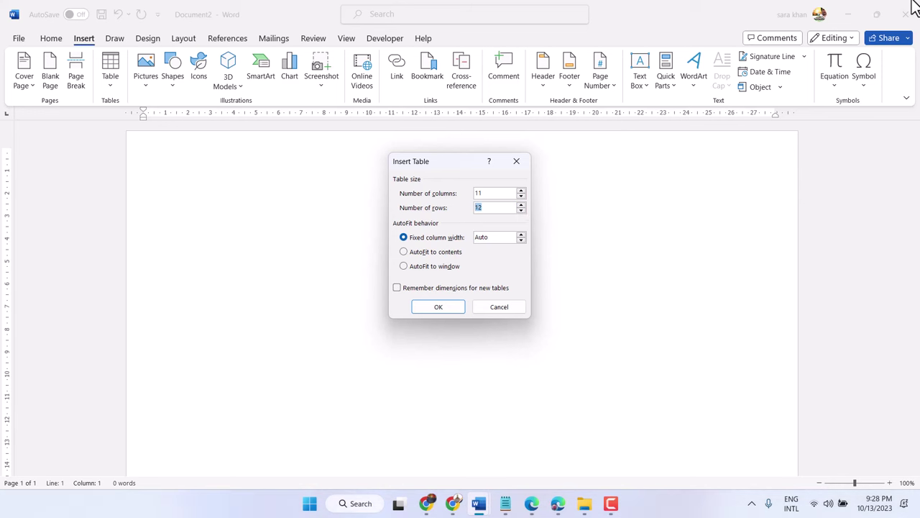
click(443, 306)
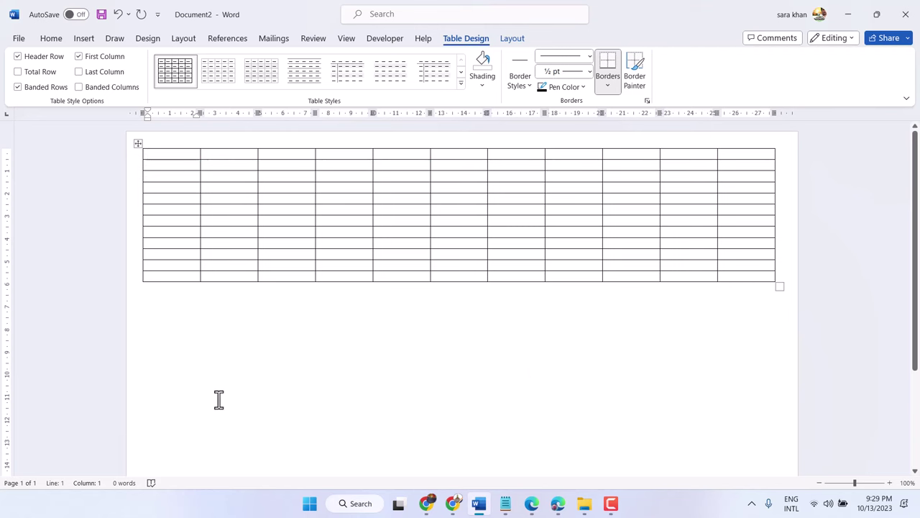
Step: Add an empty line below the table
click(240, 381)
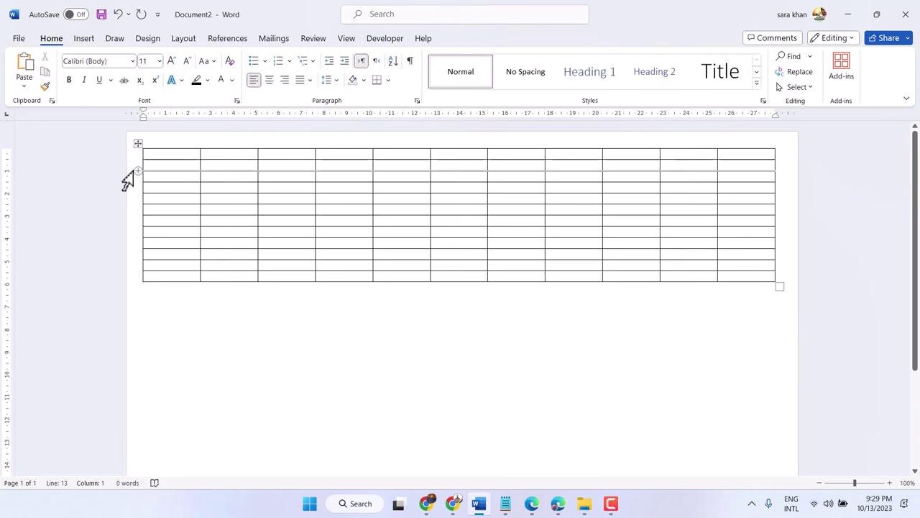
mouse_move(140, 202)
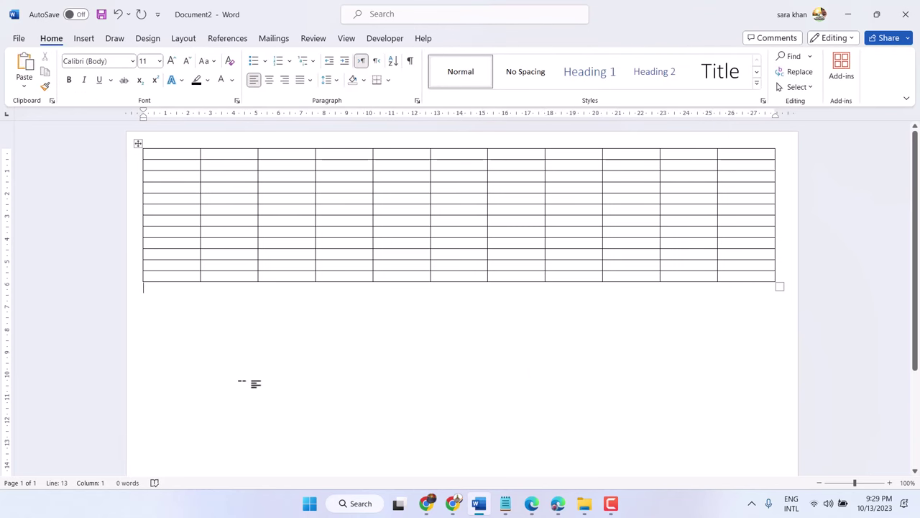
key(Return)
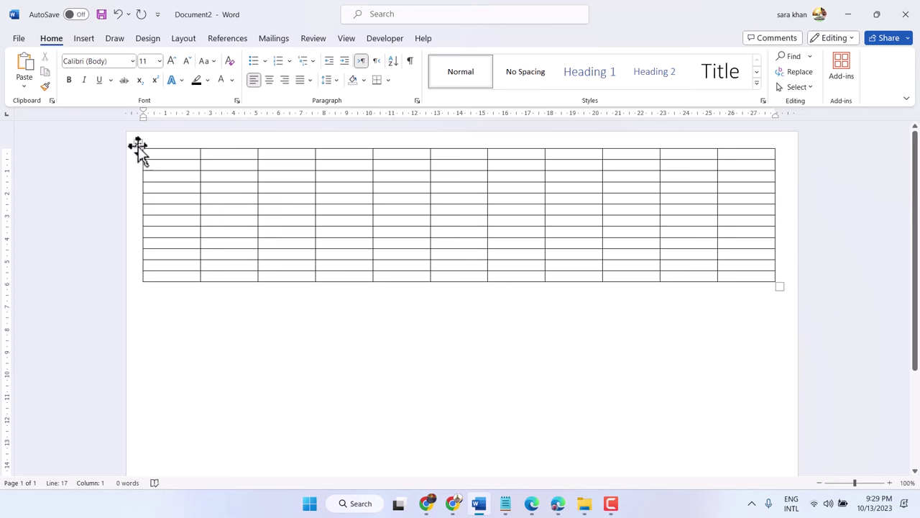
Step: Drag the table lower, merge its first row into one cell, and type 'School Name'
drag(138, 144, 140, 232)
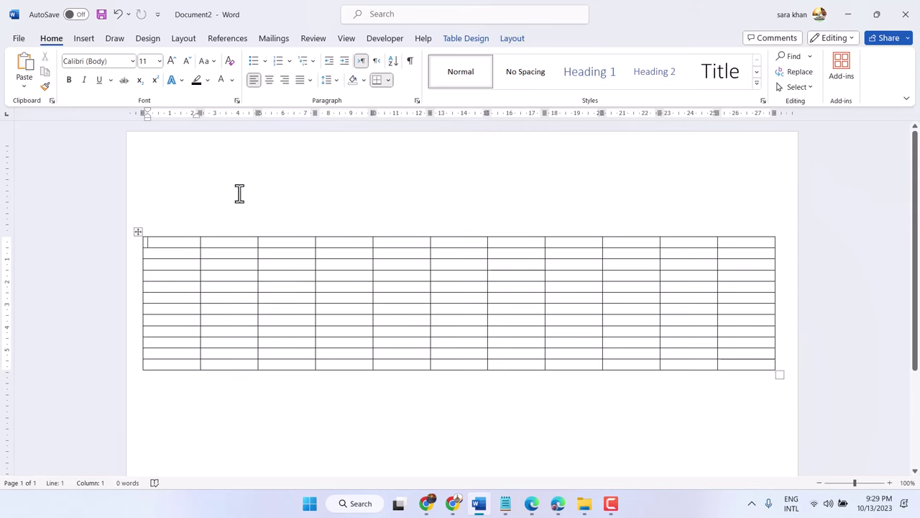
click(240, 198)
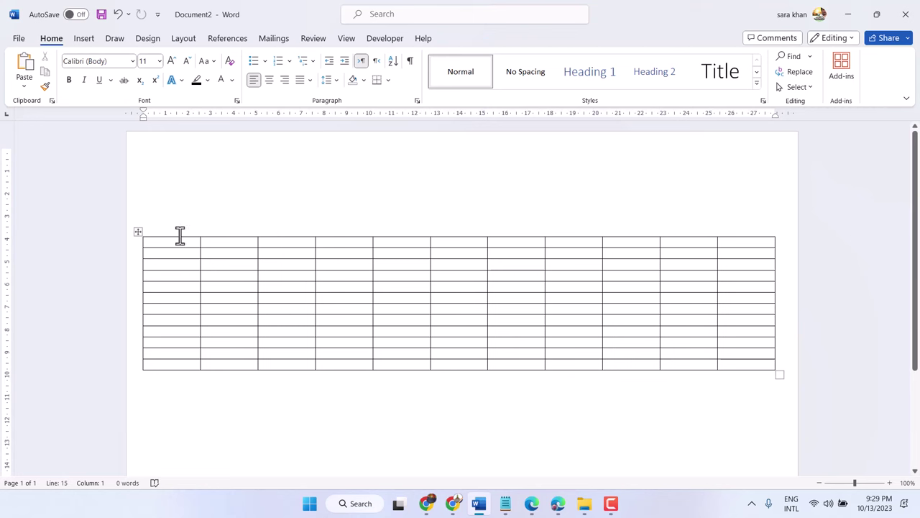
drag(176, 242, 745, 242)
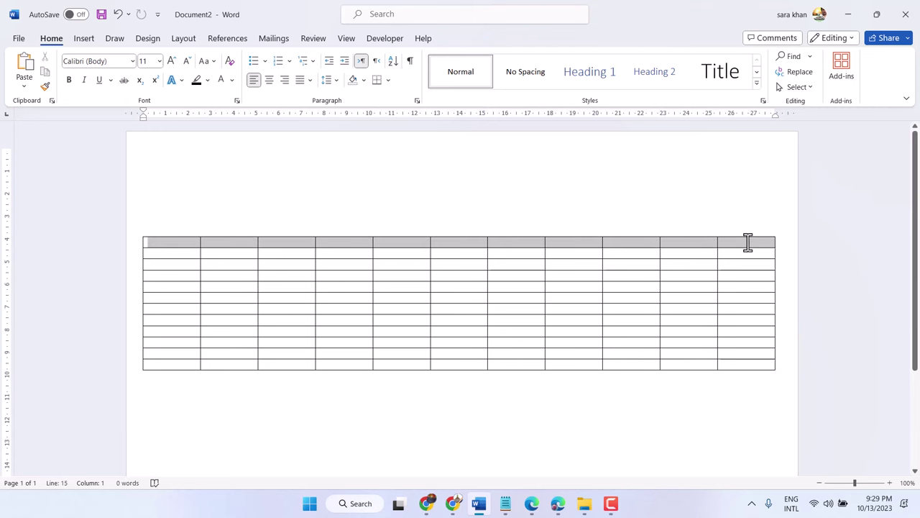
right_click(362, 244)
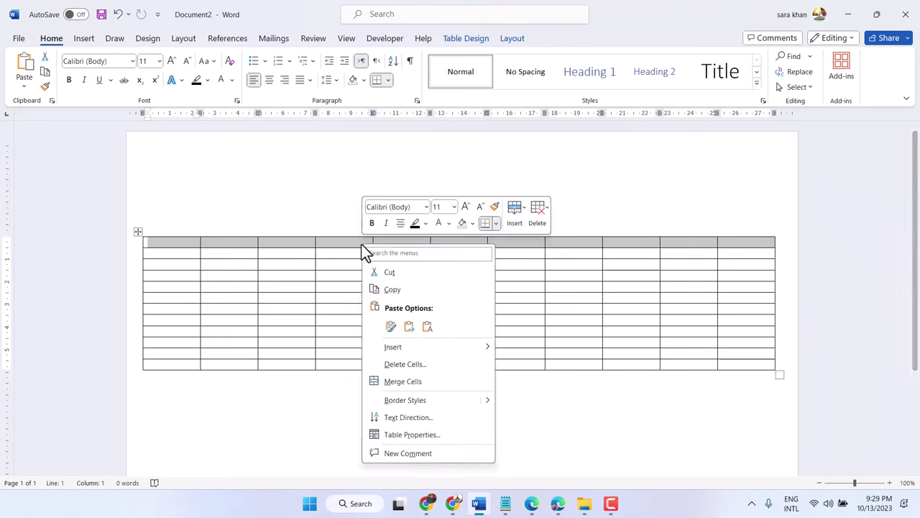
click(393, 381)
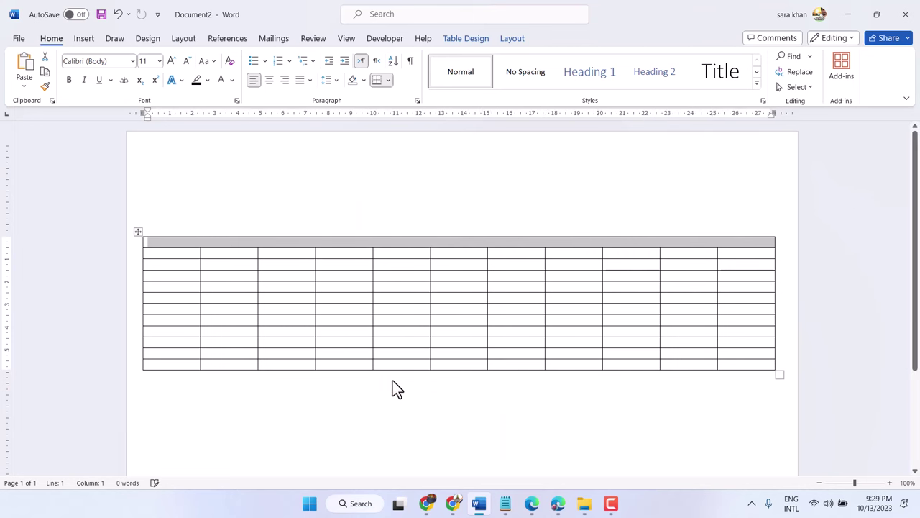
click(296, 241)
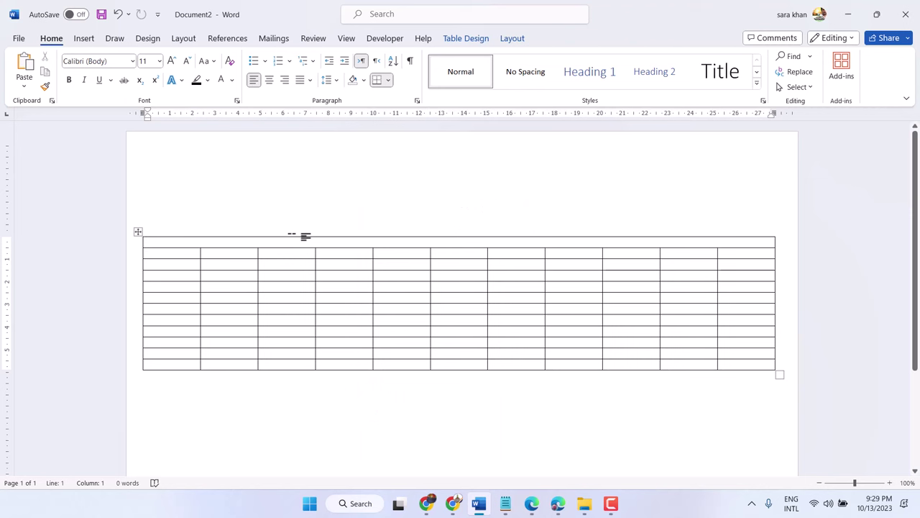
text(S)
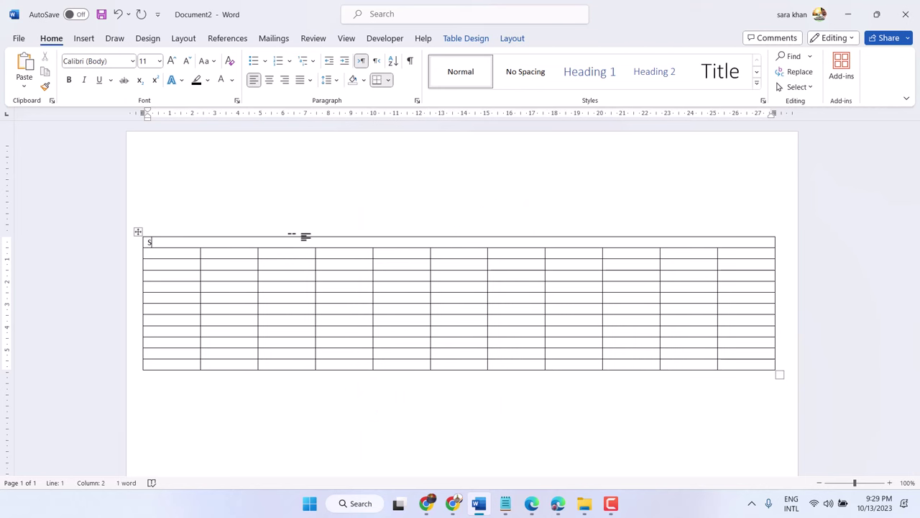
text(chool)
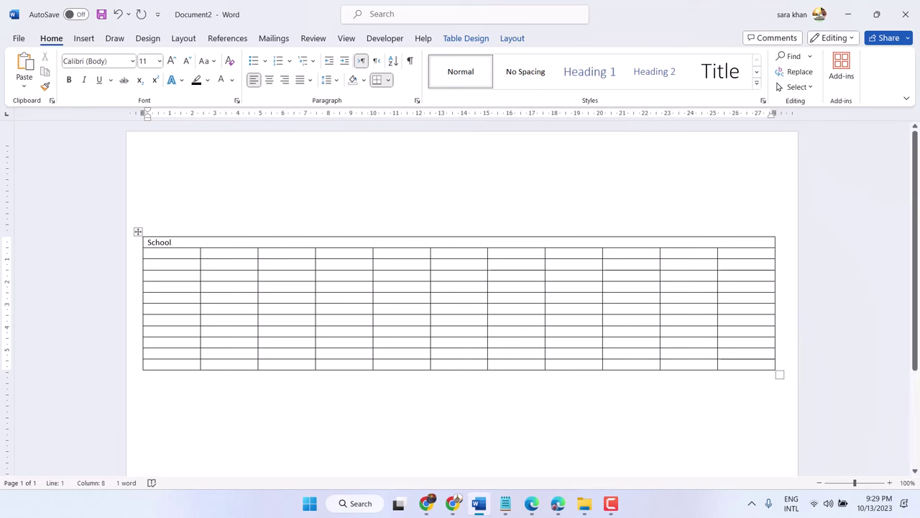
text( Name)
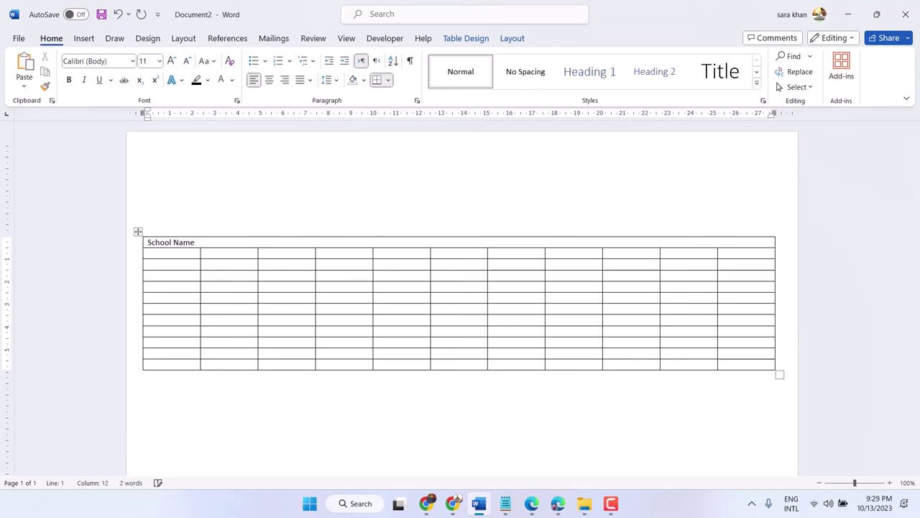
Step: Make the School Name heading centred and bold at 14 pt
triple_click(183, 243)
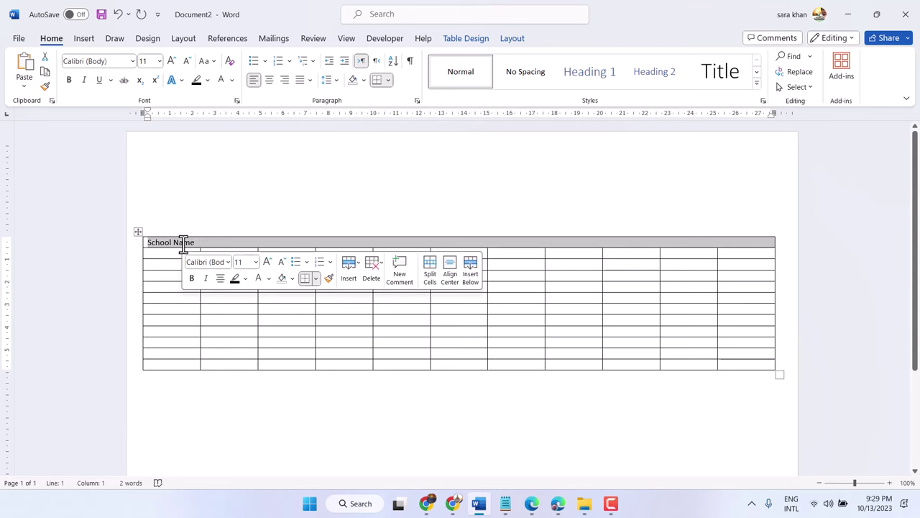
click(270, 80)
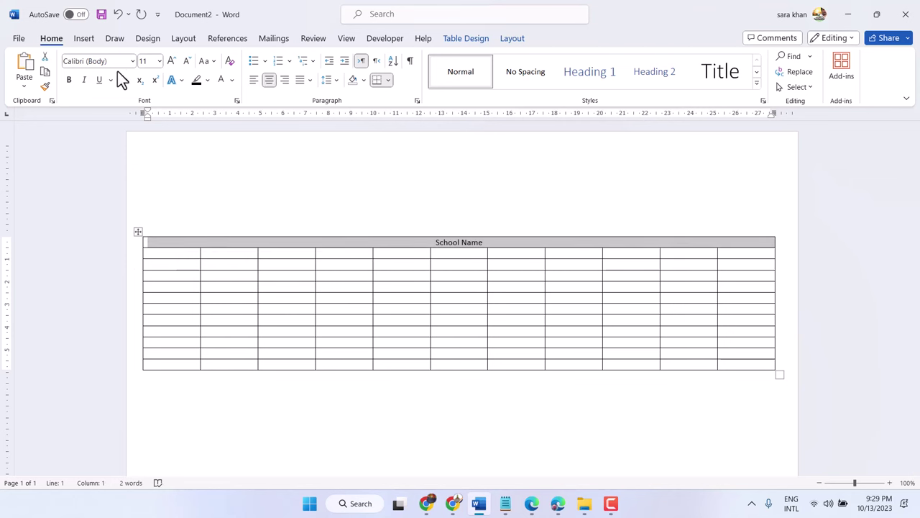
click(70, 80)
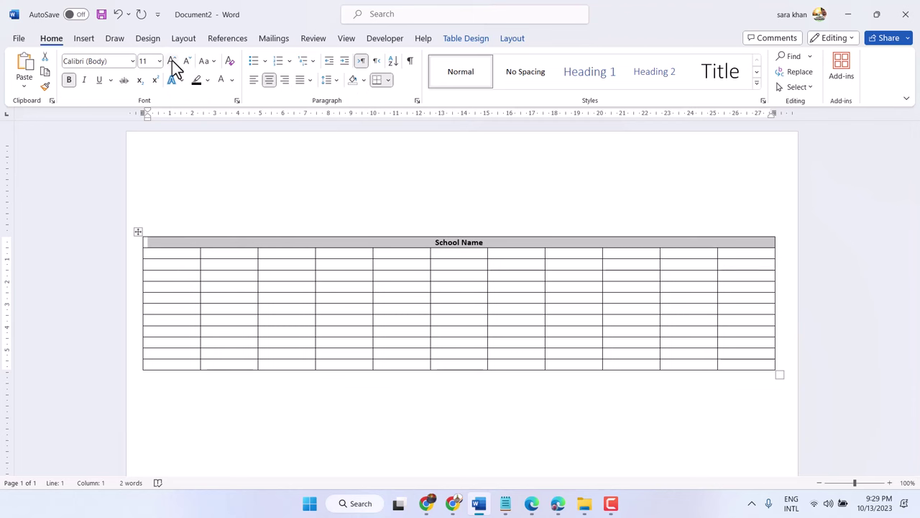
click(173, 61)
click(173, 62)
click(172, 62)
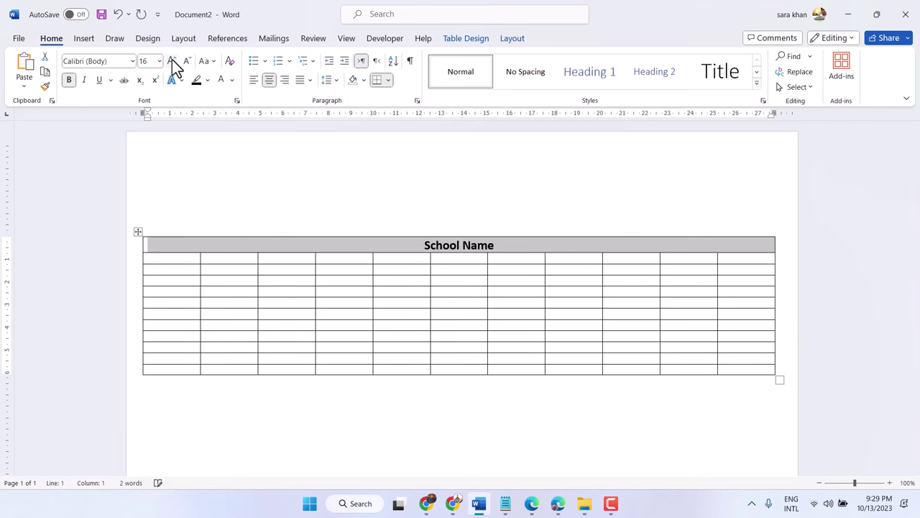
double_click(455, 248)
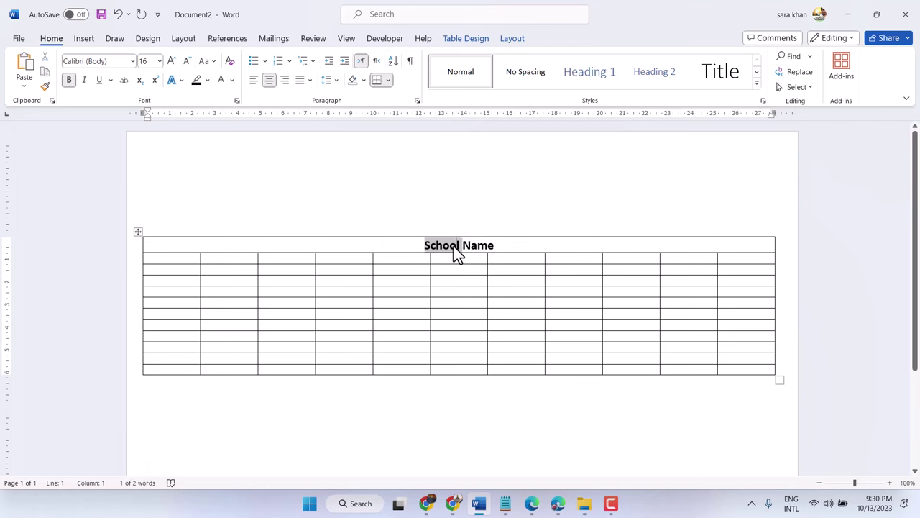
triple_click(455, 249)
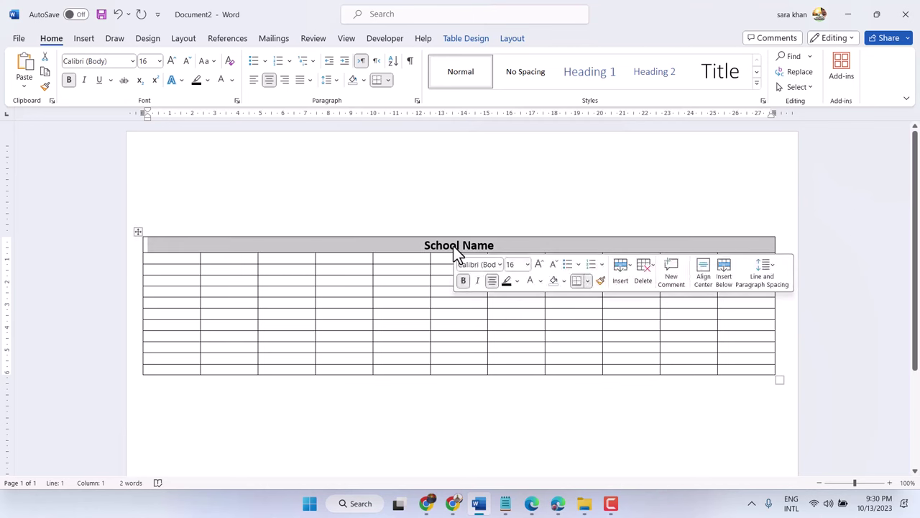
click(187, 60)
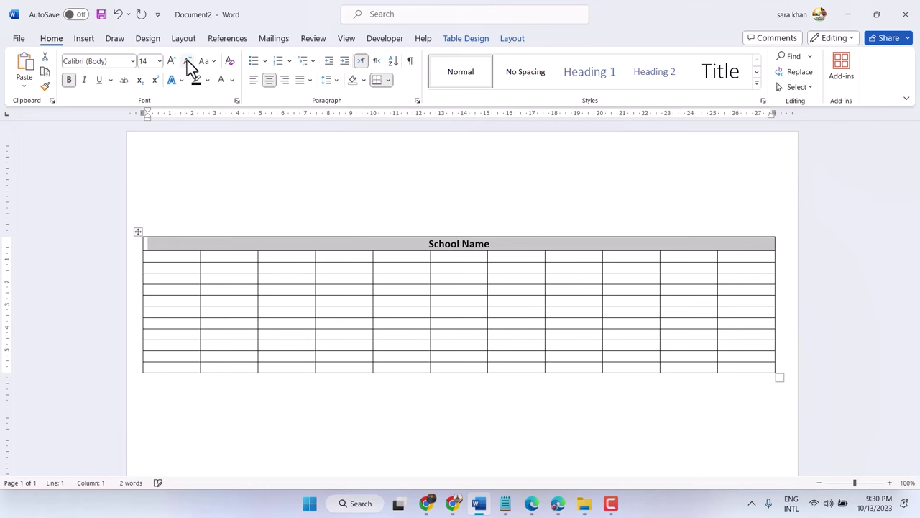
Step: Apply the Britannic Bold font to the School Name header
click(133, 61)
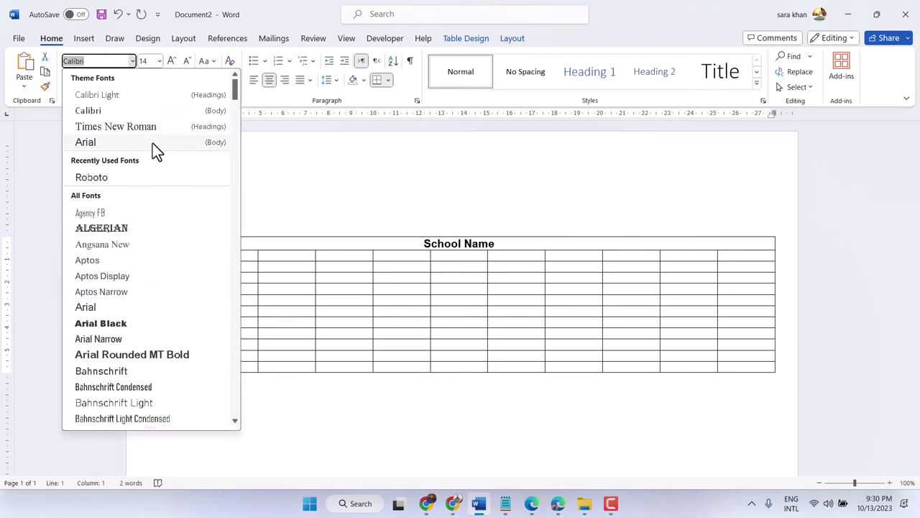
text(b)
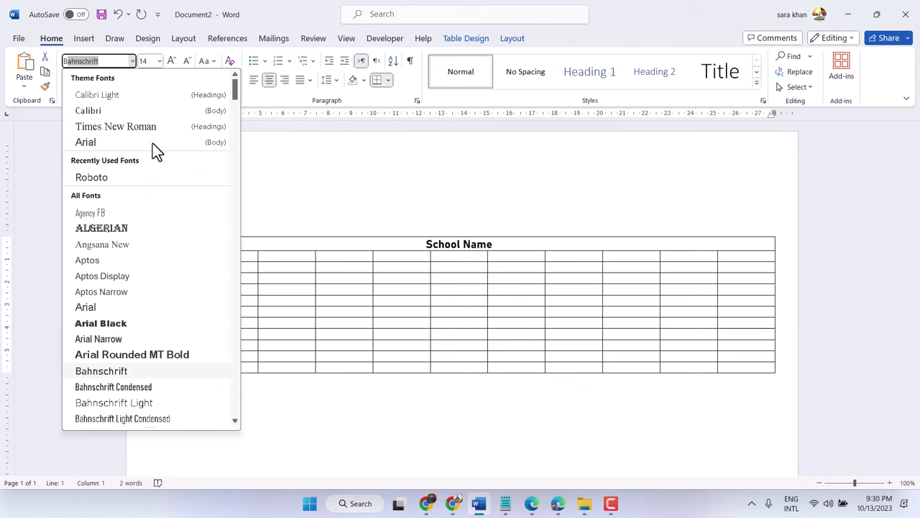
text(r)
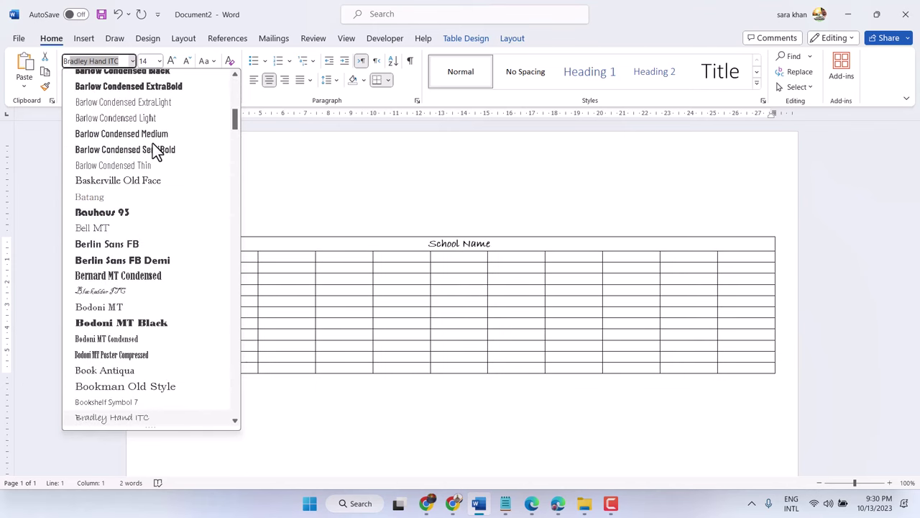
text(itannic Bold)
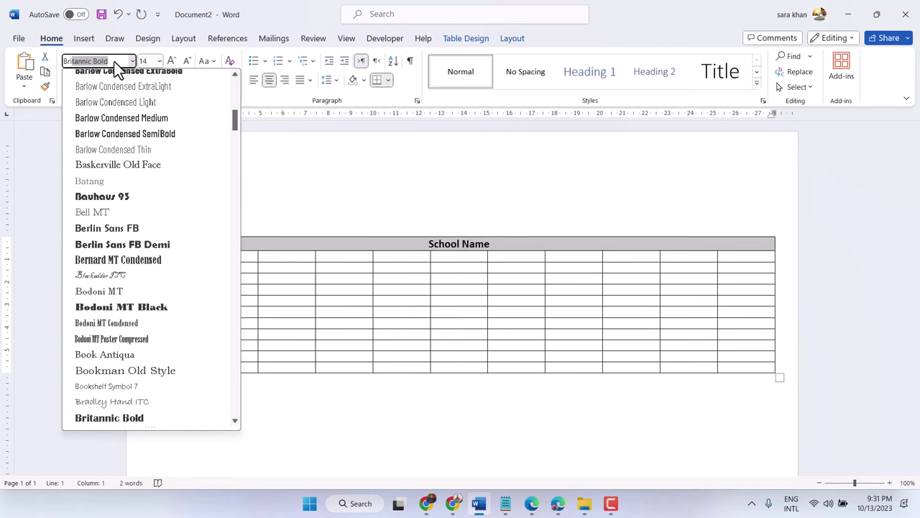
key(Return)
click(484, 246)
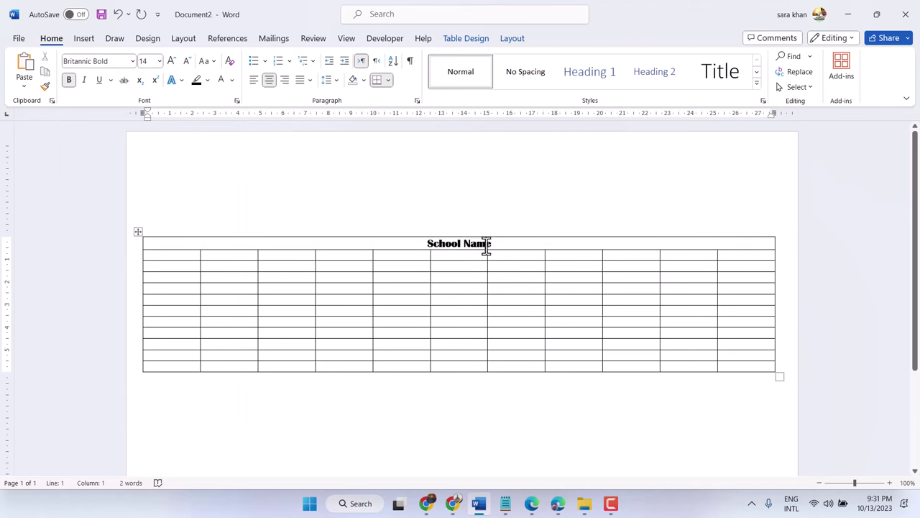
triple_click(469, 243)
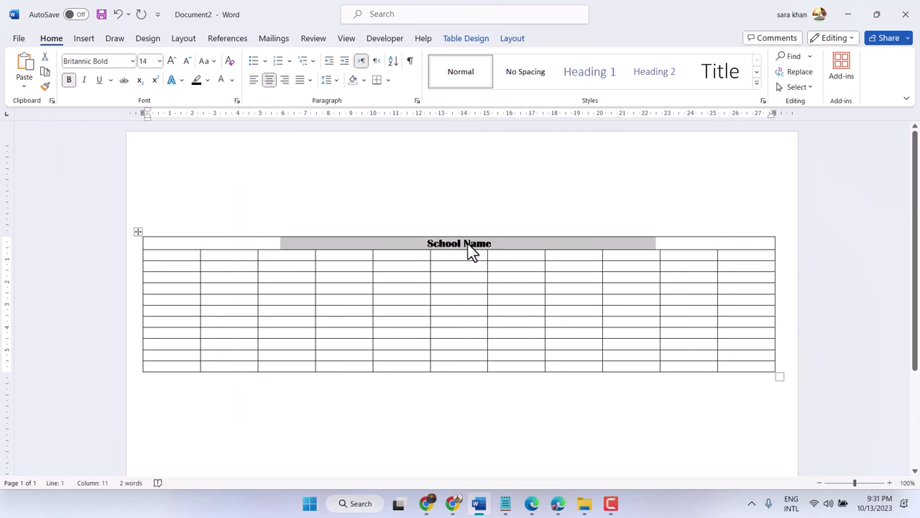
Step: Merge the table's second row into a single wide cell
click(277, 258)
drag(176, 256, 726, 257)
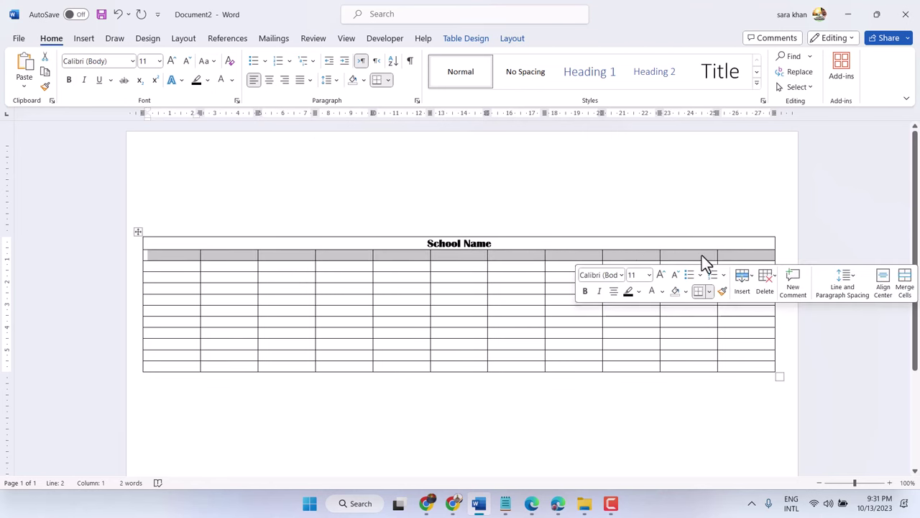
right_click(407, 259)
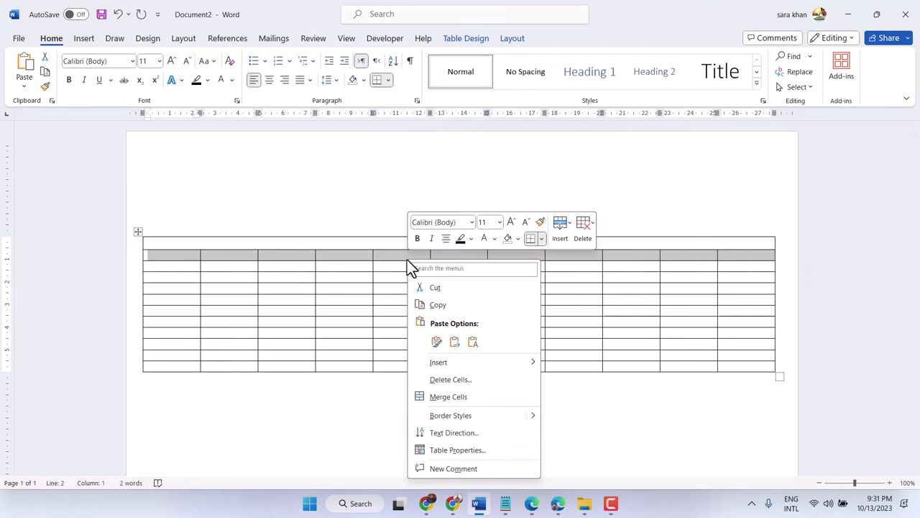
click(455, 399)
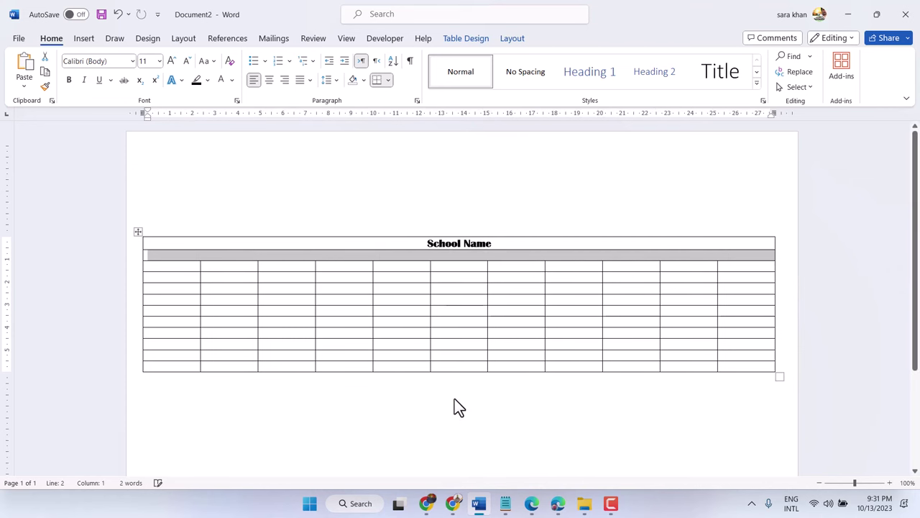
Step: Enter 'Time table for Class 5' in the merged second row
click(330, 256)
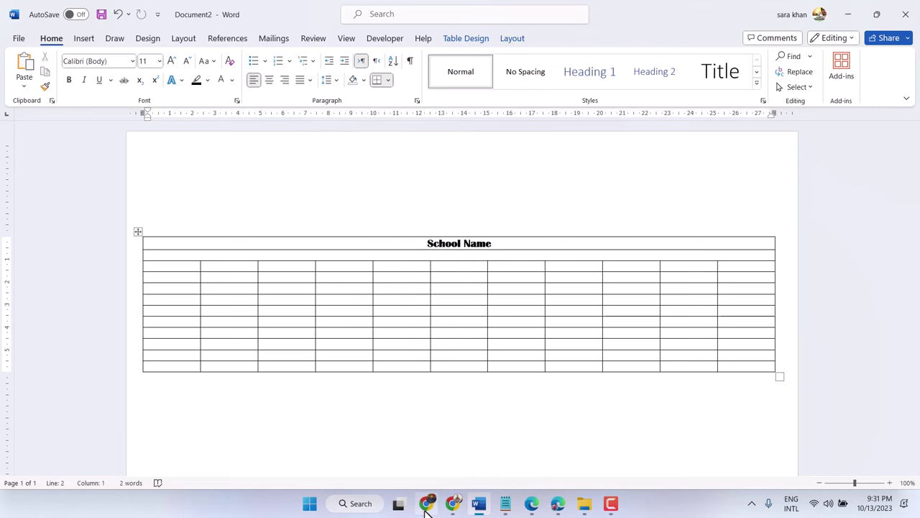
text(T)
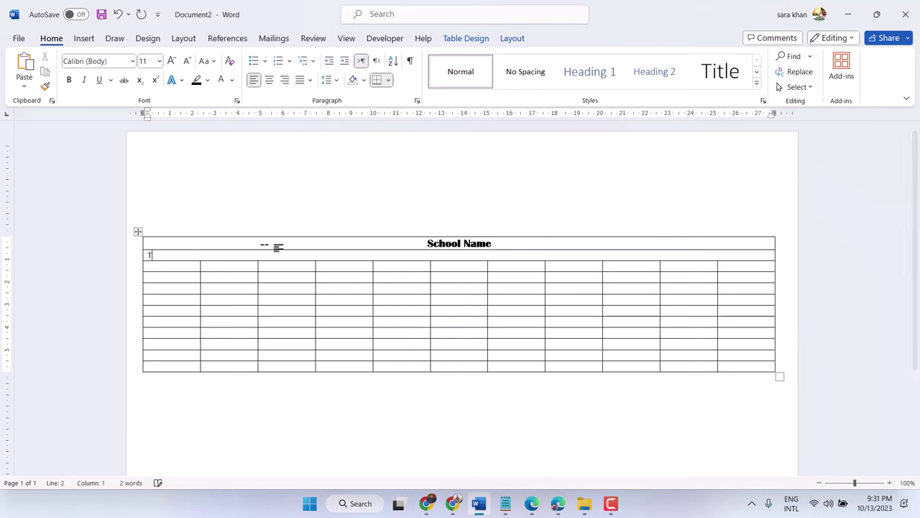
text(ime)
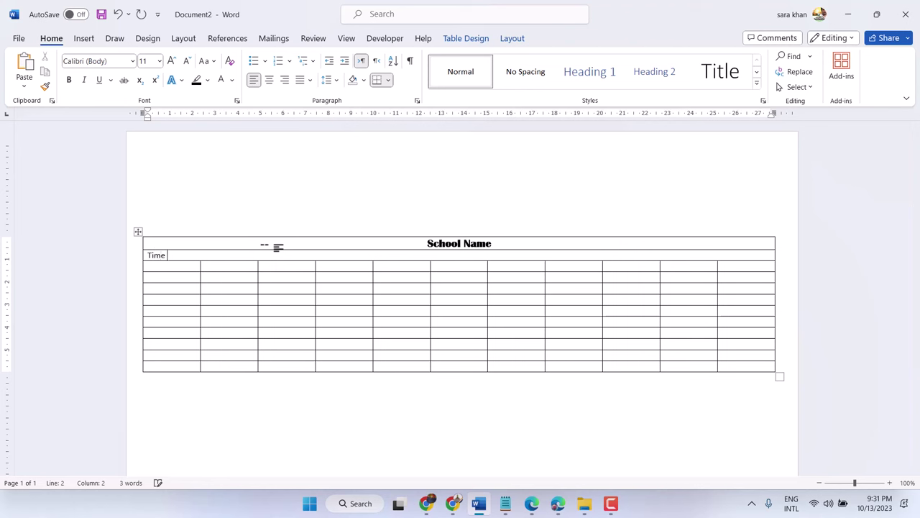
text( tab)
text(Class)
text(5)
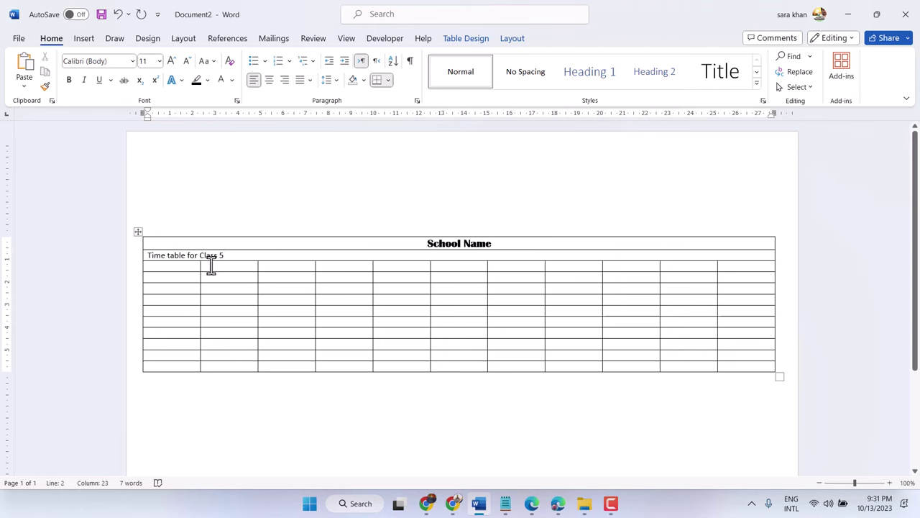
double_click(207, 256)
triple_click(207, 255)
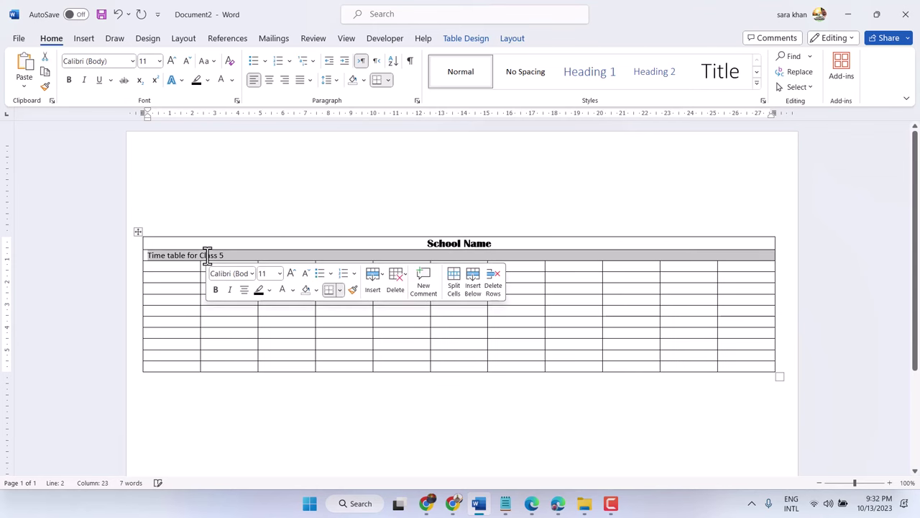
Step: Make the Time table for Class 5 line 18 pt, bold and centred
click(171, 62)
click(171, 62)
click(171, 62)
click(171, 62)
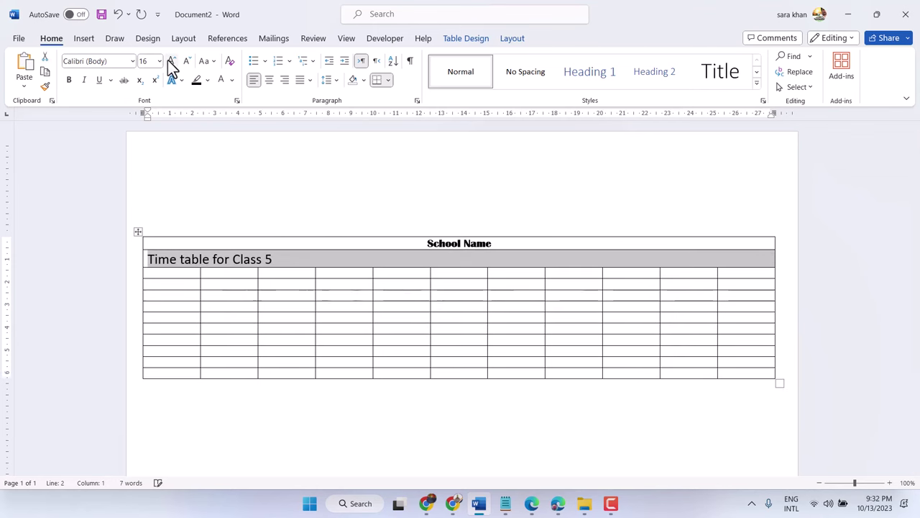
click(69, 79)
click(268, 80)
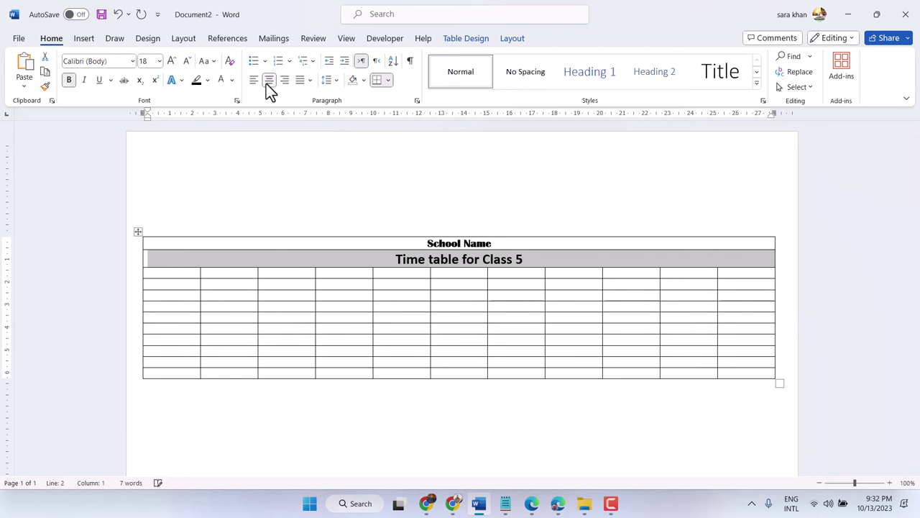
Step: Remove the extra bold from the School Name header
triple_click(462, 243)
click(69, 80)
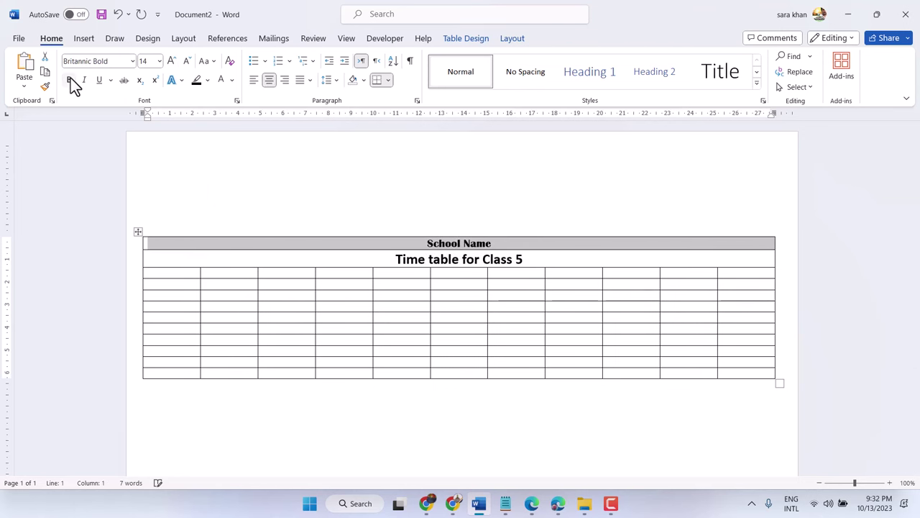
click(442, 260)
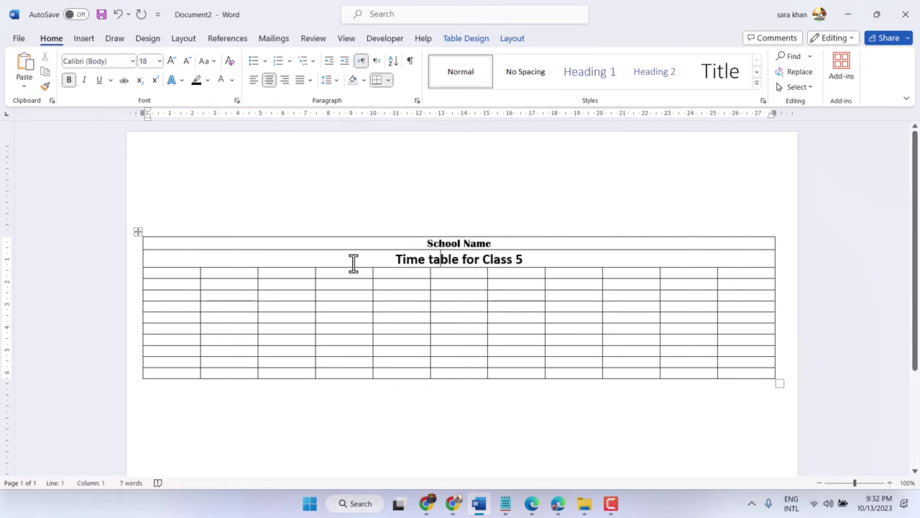
click(440, 243)
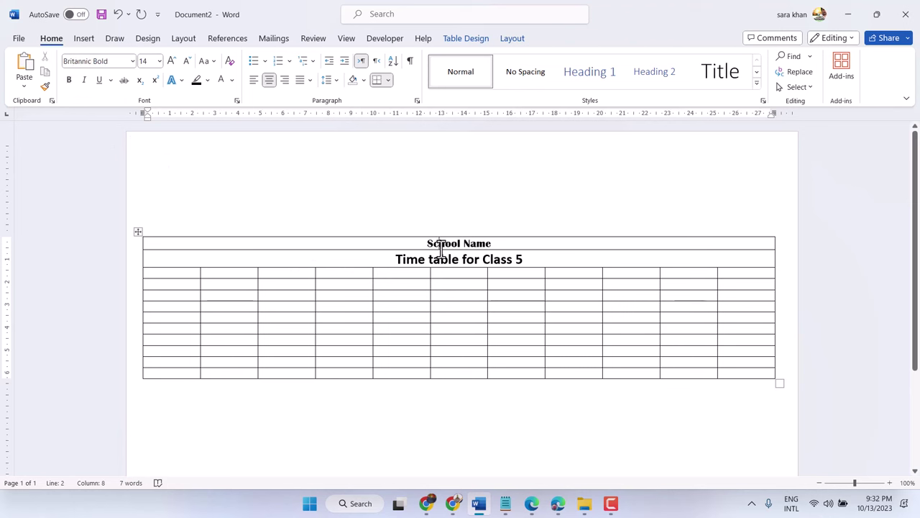
Step: Capitalise 'table' so the heading reads 'Time Table for Class 5'
click(439, 261)
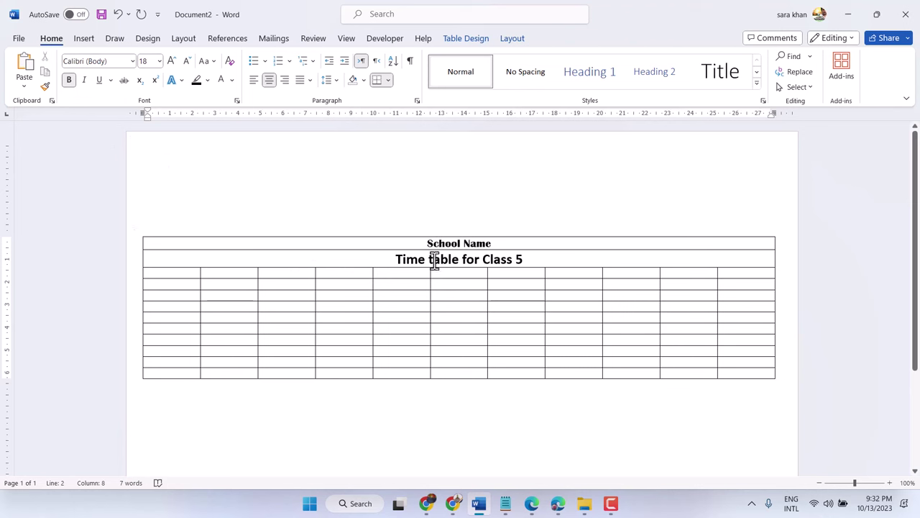
right_click(439, 261)
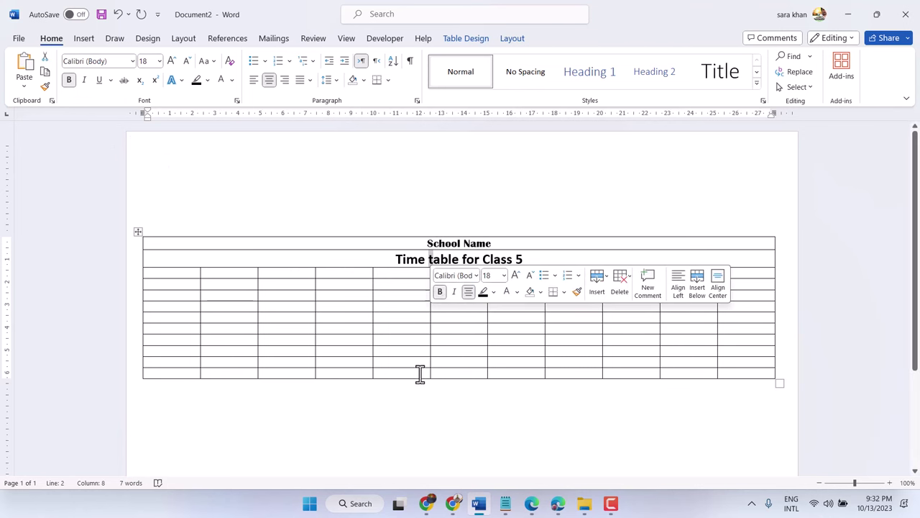
key(Delete)
text(T)
click(540, 256)
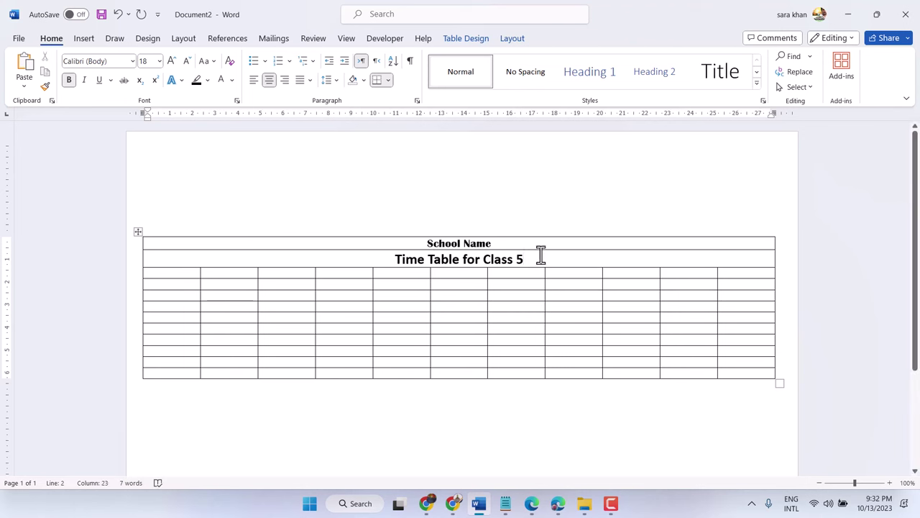
Step: Merge the first-column cells of the top data rows and label them 'Timings'
drag(165, 272, 184, 292)
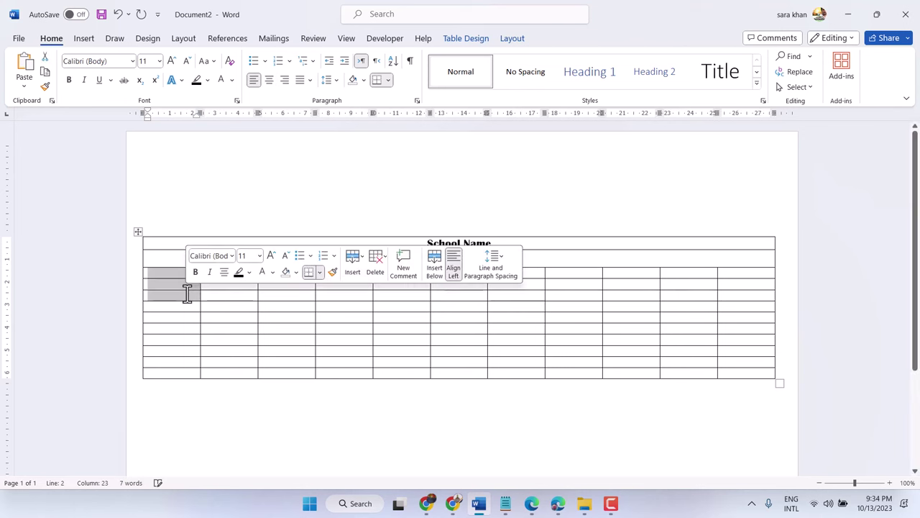
right_click(182, 290)
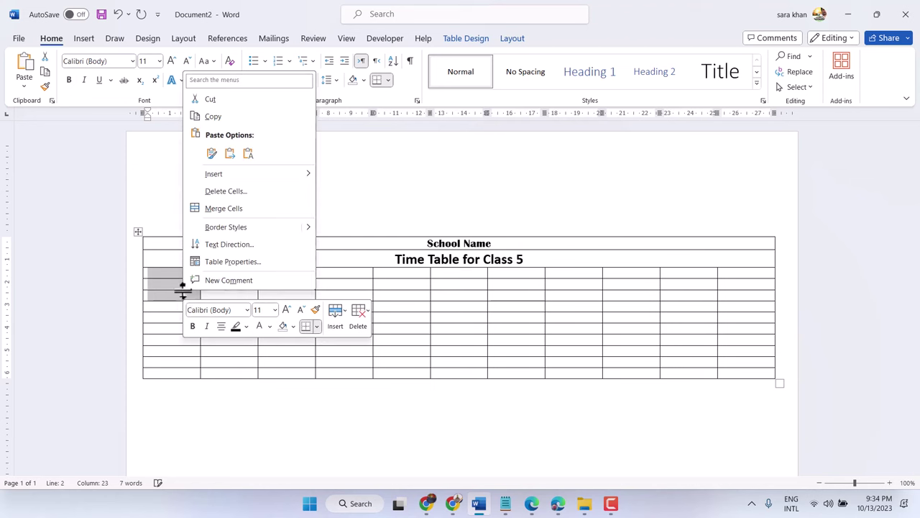
click(224, 208)
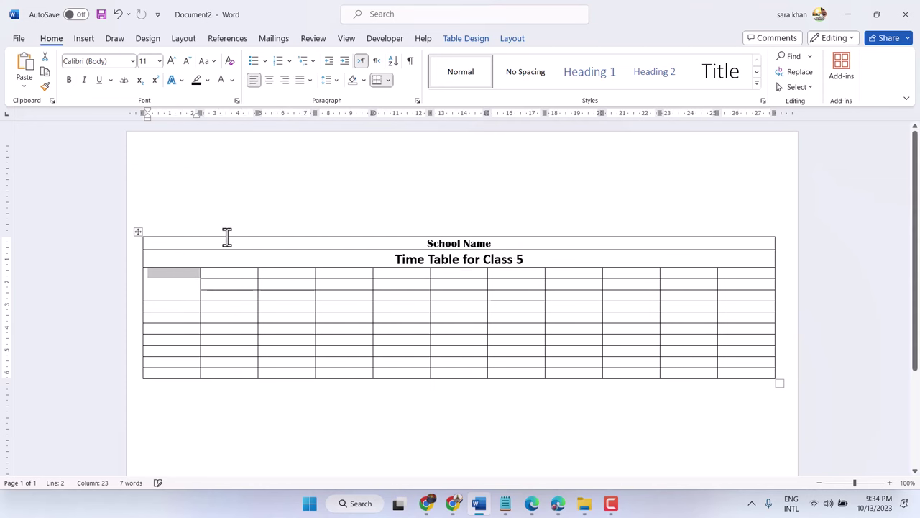
click(173, 281)
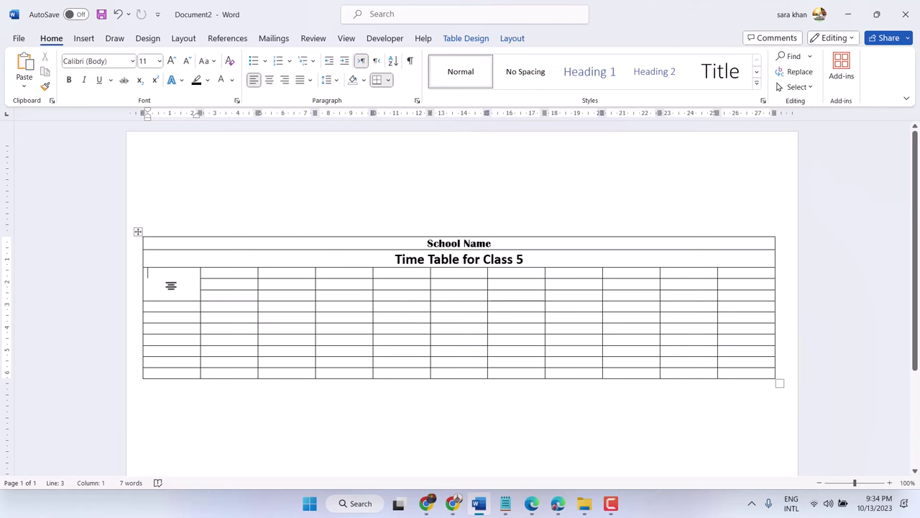
text(Timing)
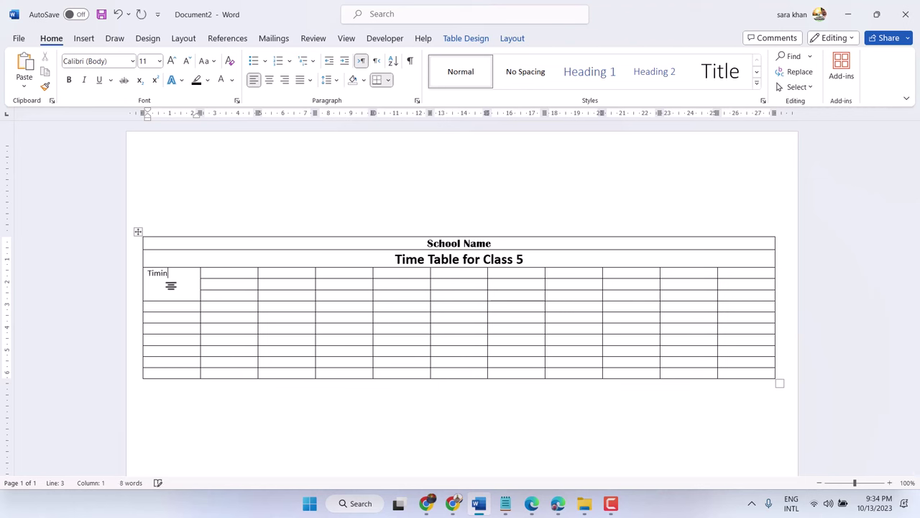
text(s)
Step: Type 'Periods' in the second-column cell beside Timings
click(230, 277)
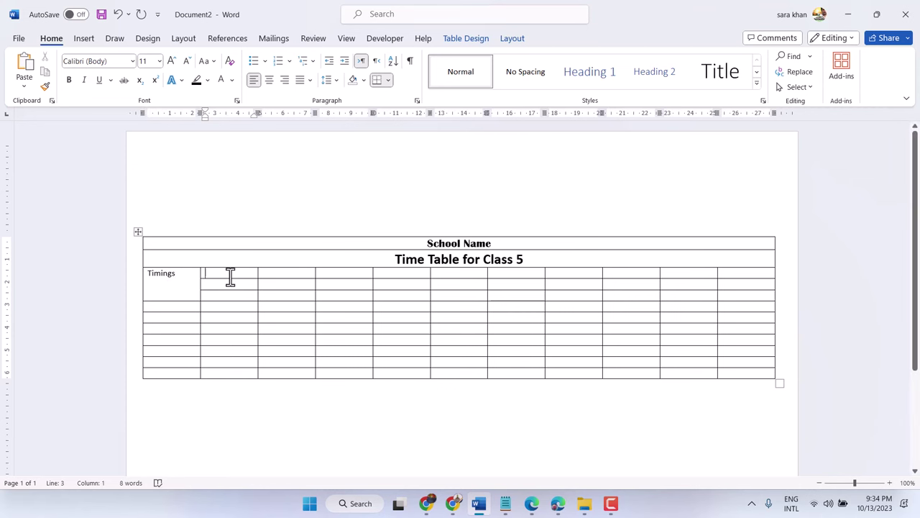
text(Peroids)
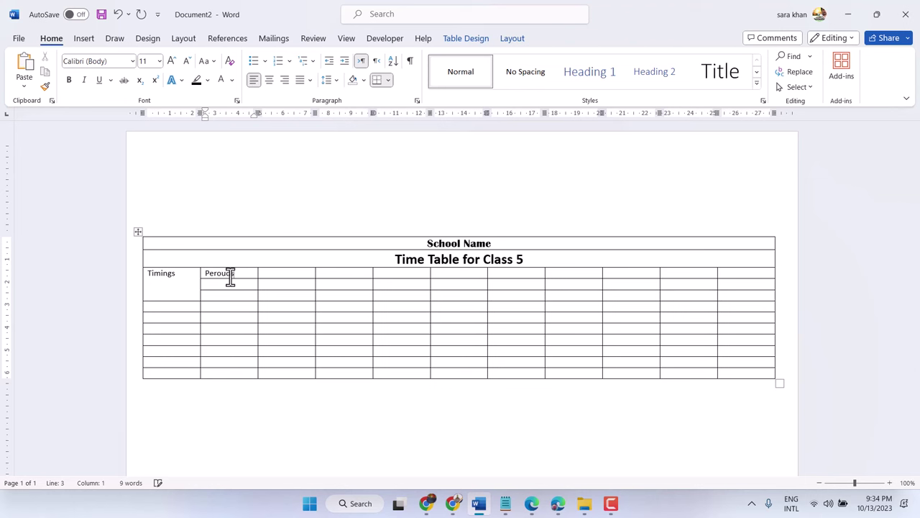
key(BackSpace)
key(BackSpace)
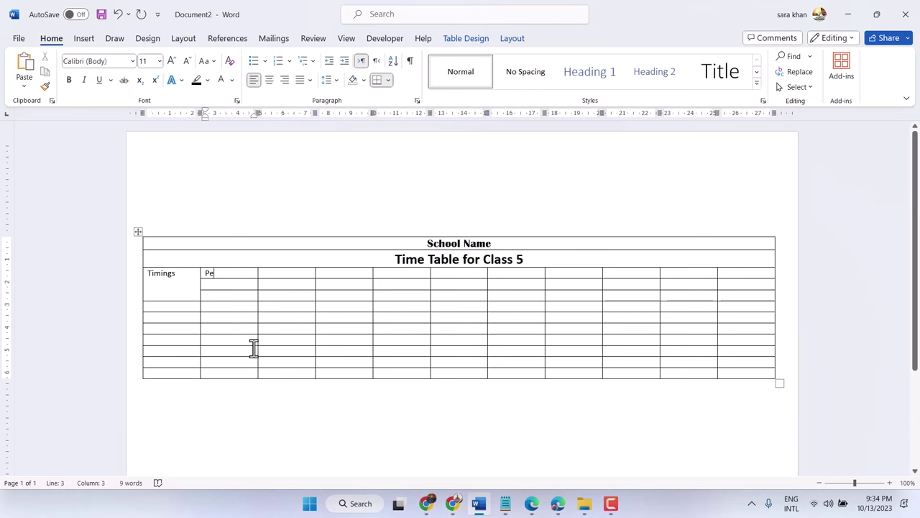
text(riods)
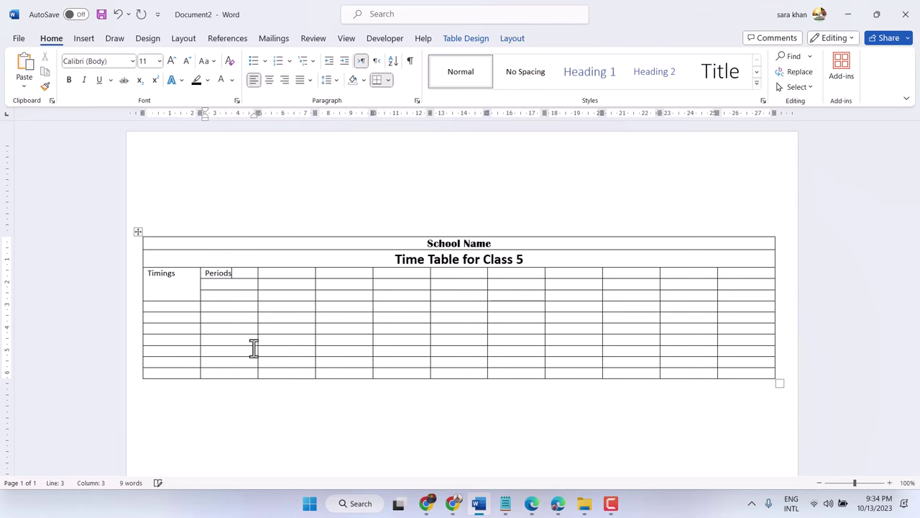
Step: Stack 'From' and 'To' on separate lines in the cell below Periods
click(230, 288)
text(F)
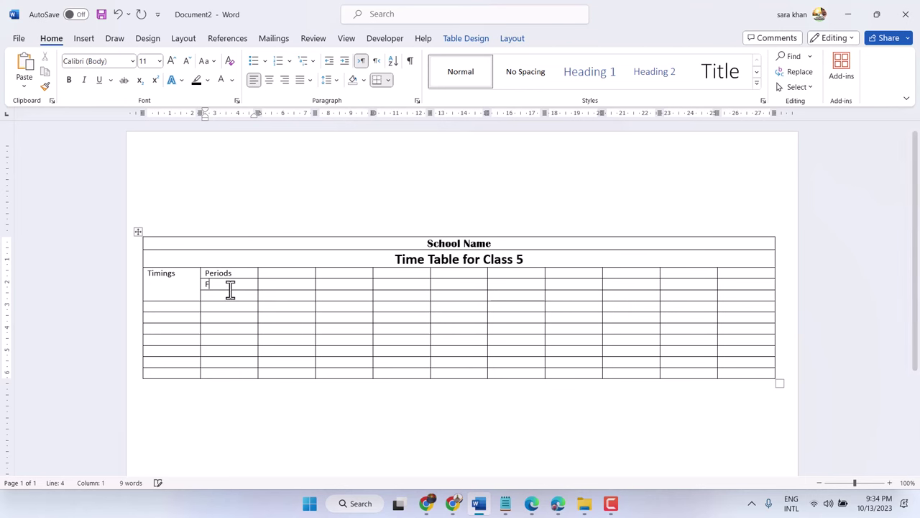
text(rom)
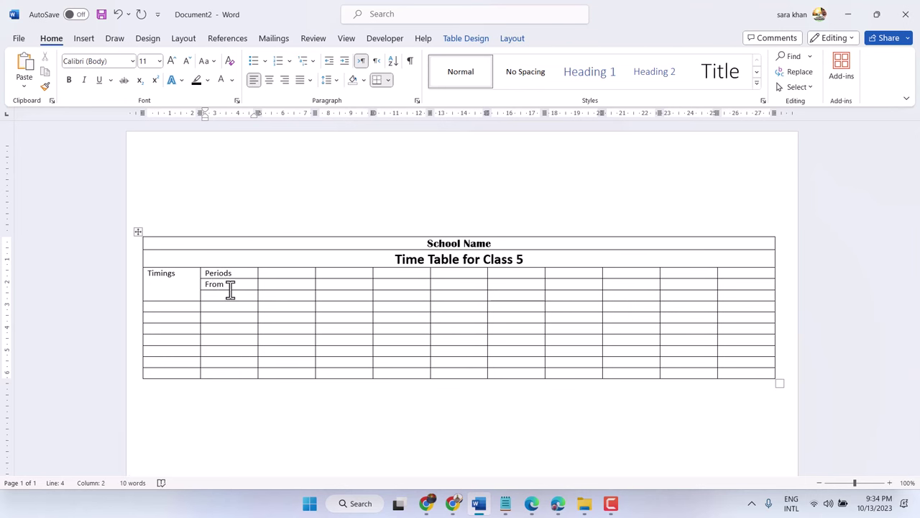
click(234, 298)
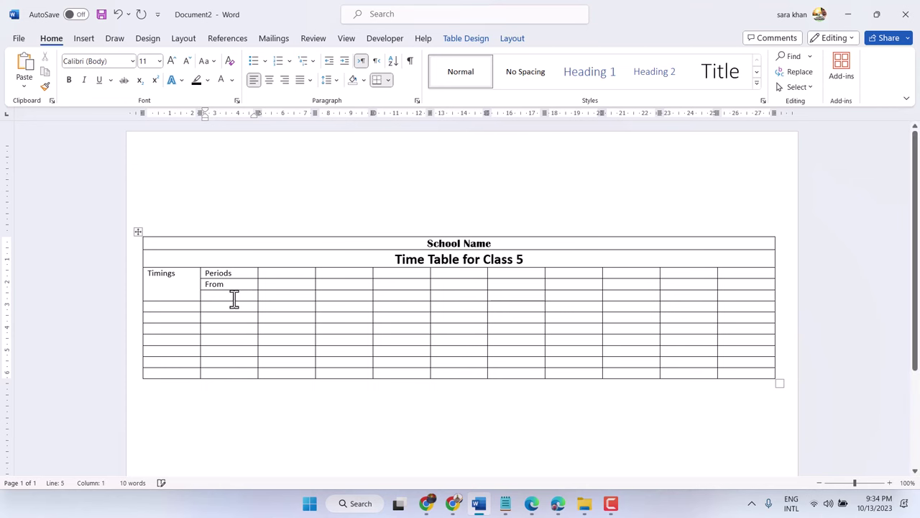
text(To)
click(201, 275)
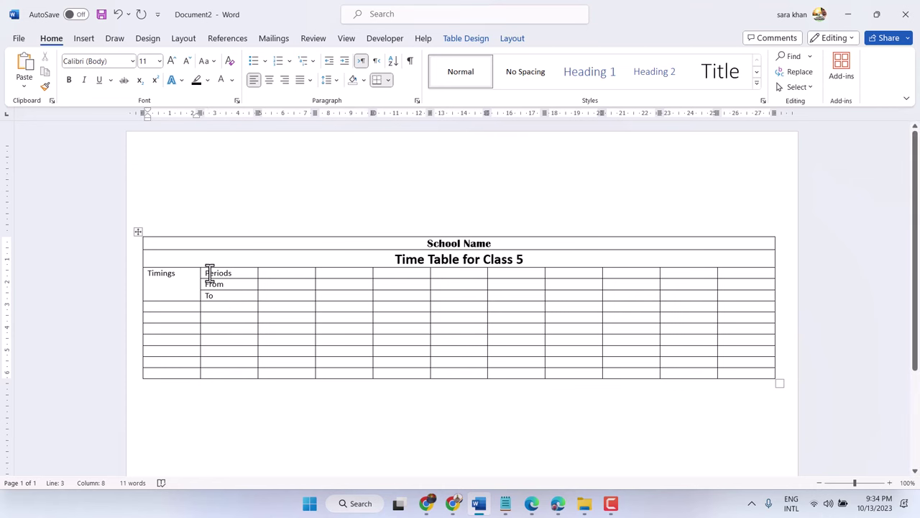
Step: Copy 'Periods' into the next header cell and edit it to 'Period 1'
drag(205, 273, 230, 274)
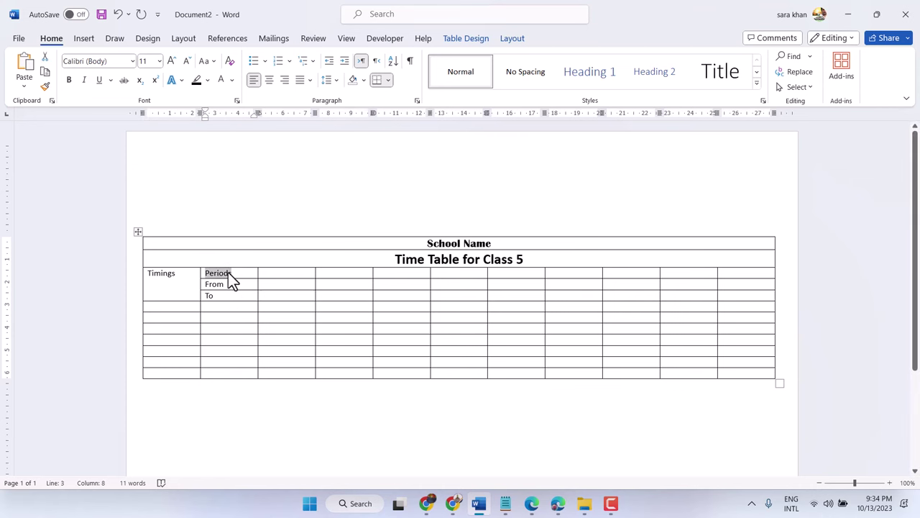
right_click(228, 272)
click(269, 226)
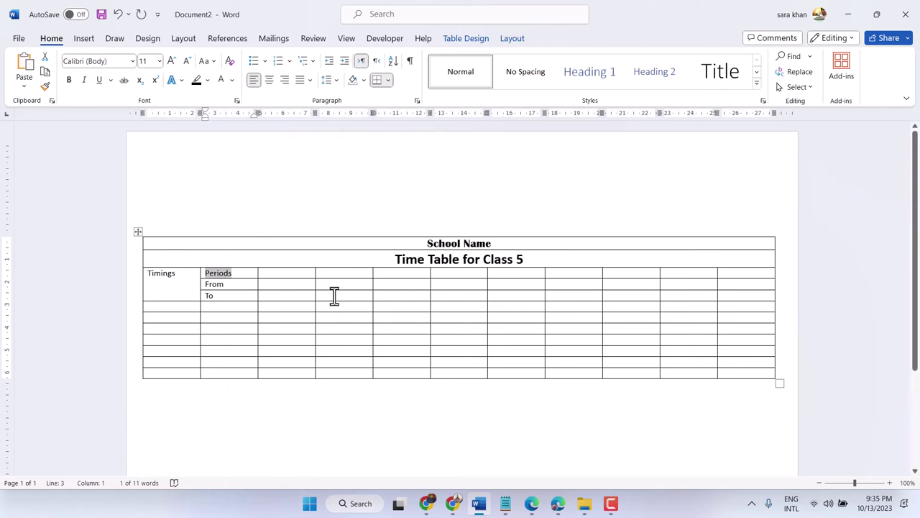
right_click(287, 273)
click(365, 262)
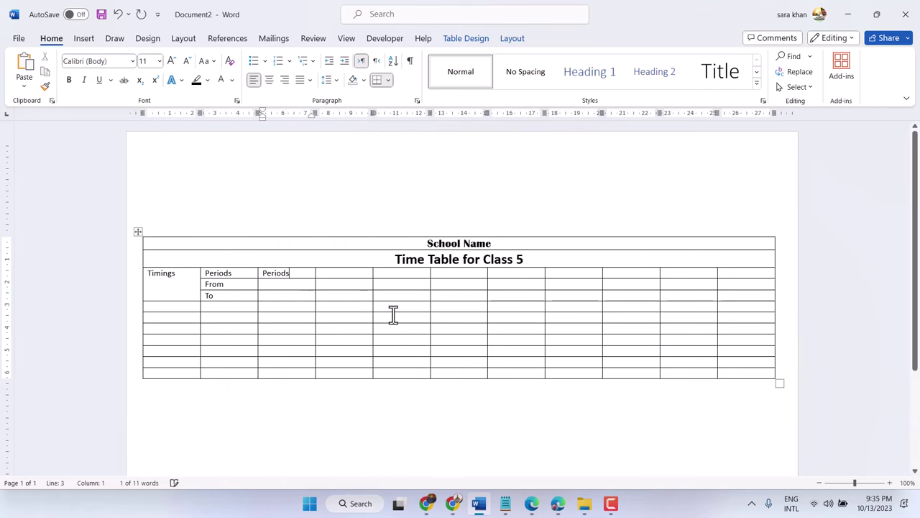
key(BackSpace)
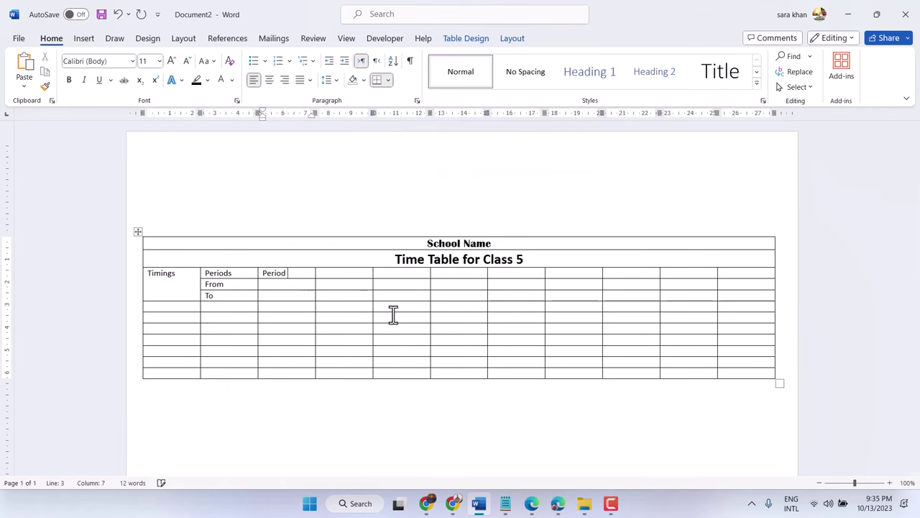
text(1)
Step: Paste 'Period 1' into each of the eight remaining header cells
drag(298, 274, 267, 279)
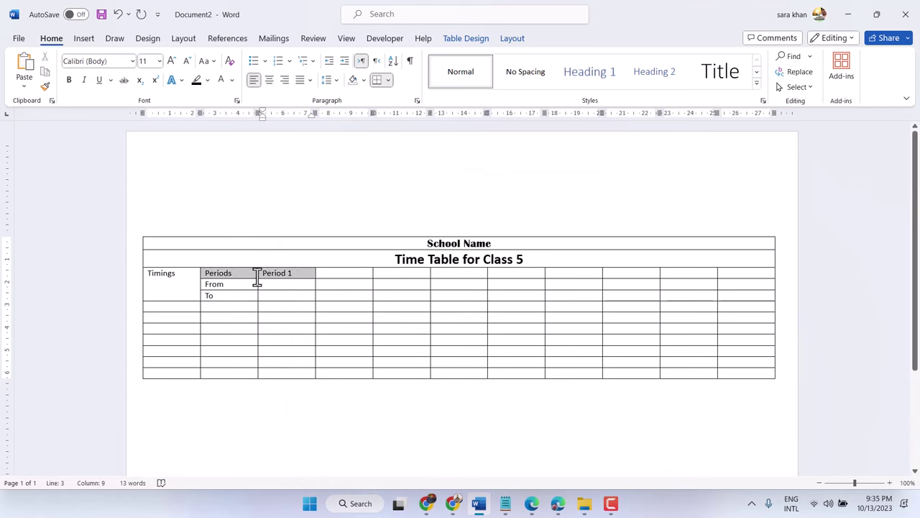
right_click(267, 279)
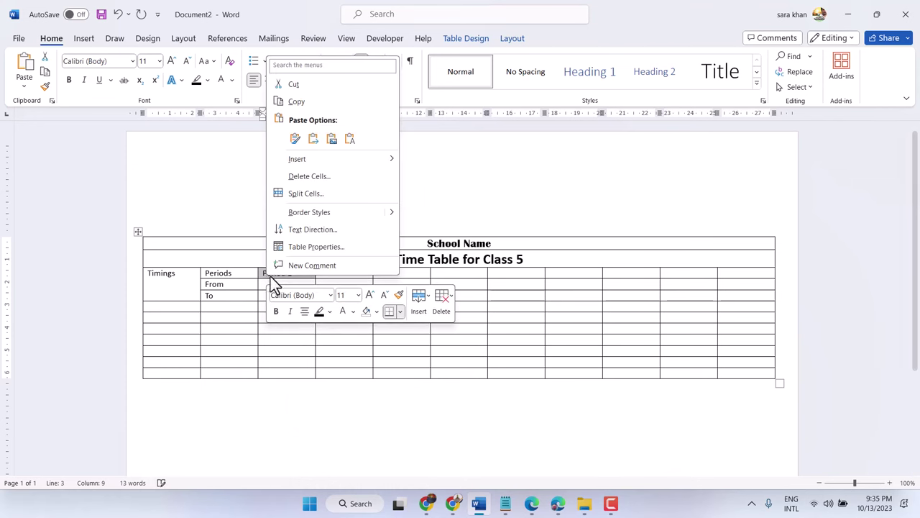
click(300, 103)
click(347, 271)
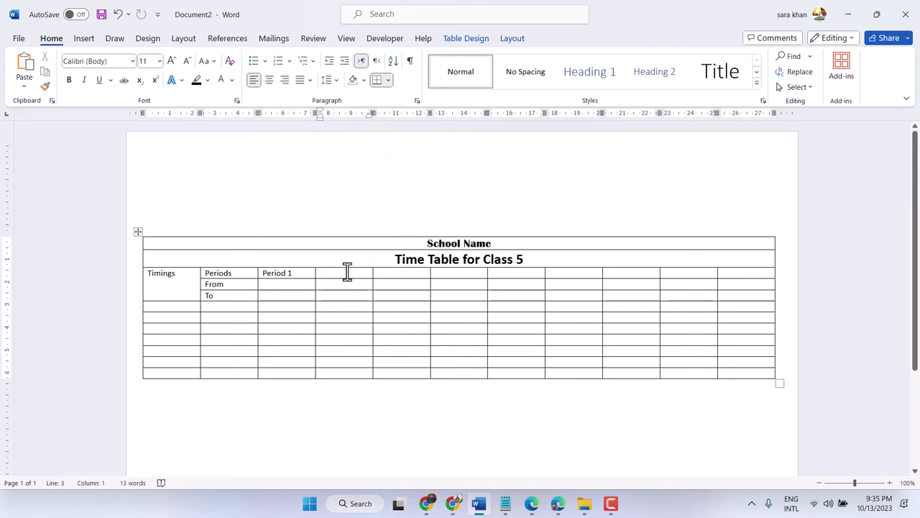
key(ctrl+v)
click(408, 271)
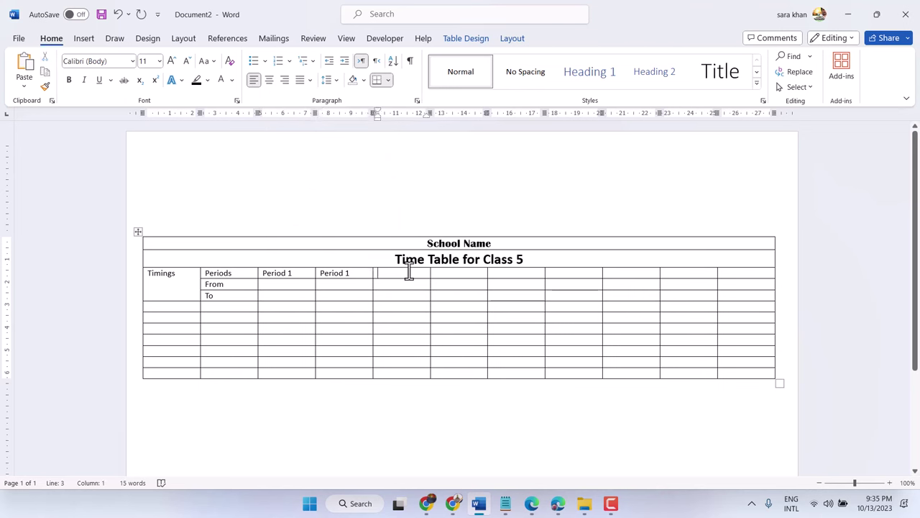
key(ctrl+v)
click(462, 279)
key(ctrl+v)
click(502, 275)
key(ctrl+v)
click(571, 273)
key(ctrl+v)
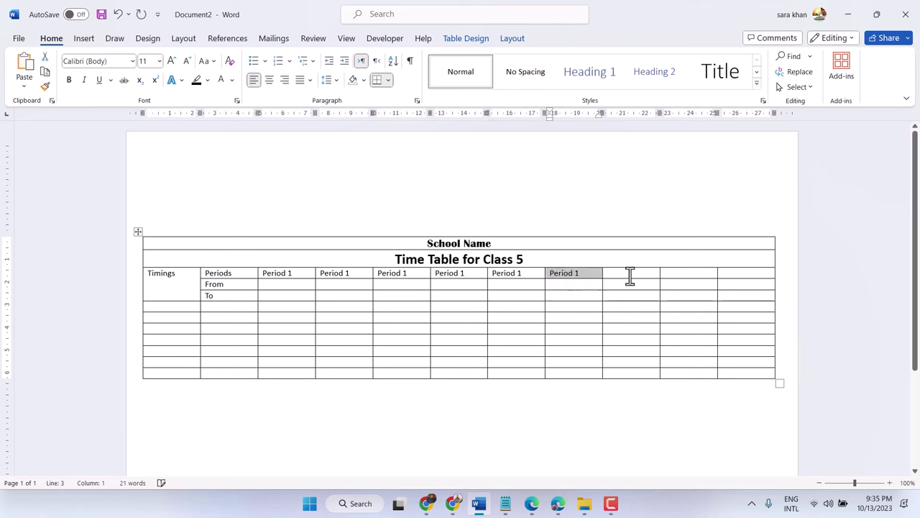
click(631, 274)
key(ctrl+v)
click(683, 275)
key(ctrl+v)
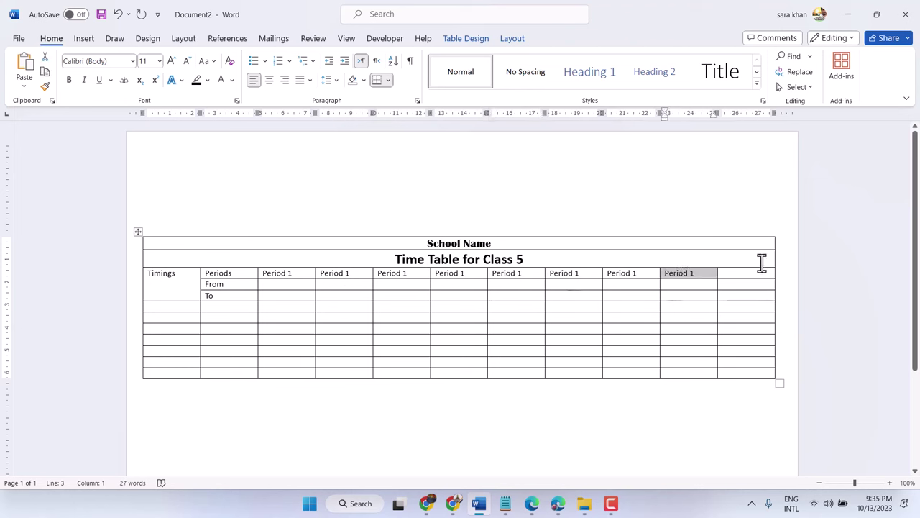
click(741, 279)
key(ctrl+v)
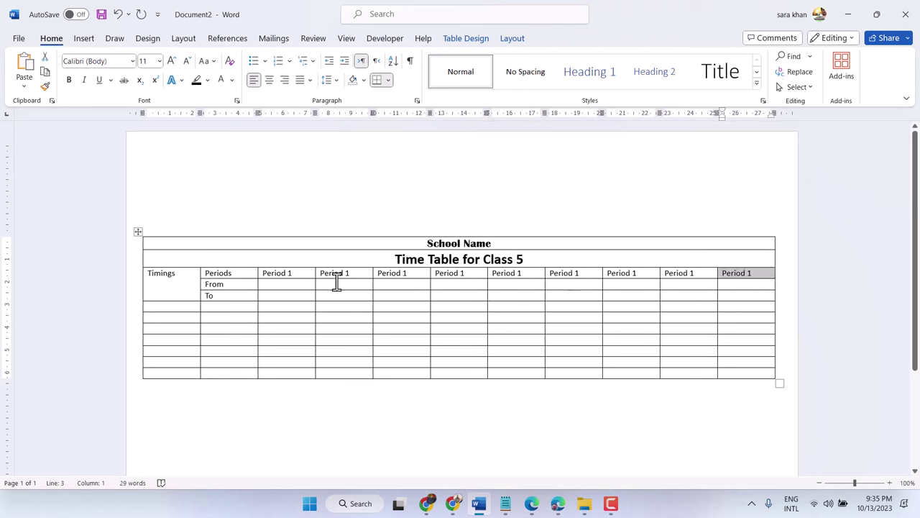
Step: Renumber the second through fifth headings to Period 2, 3, 4 and 5
double_click(348, 272)
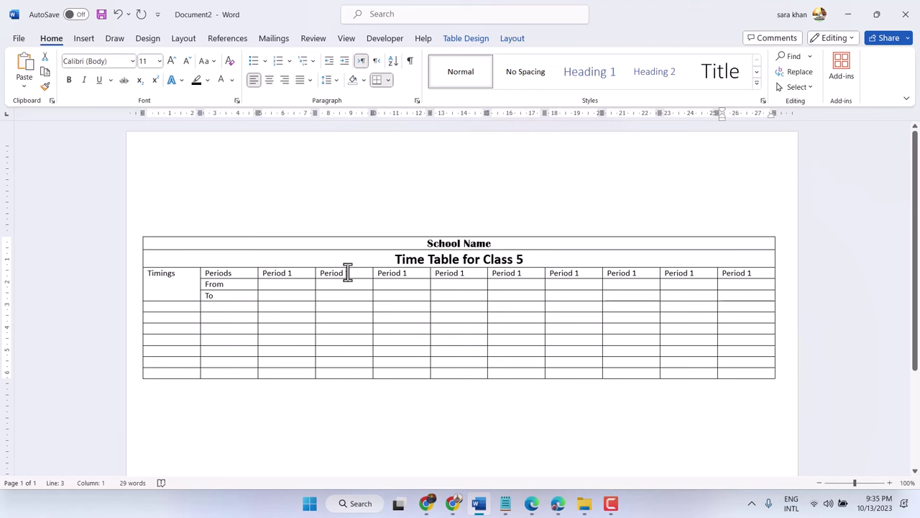
text(2)
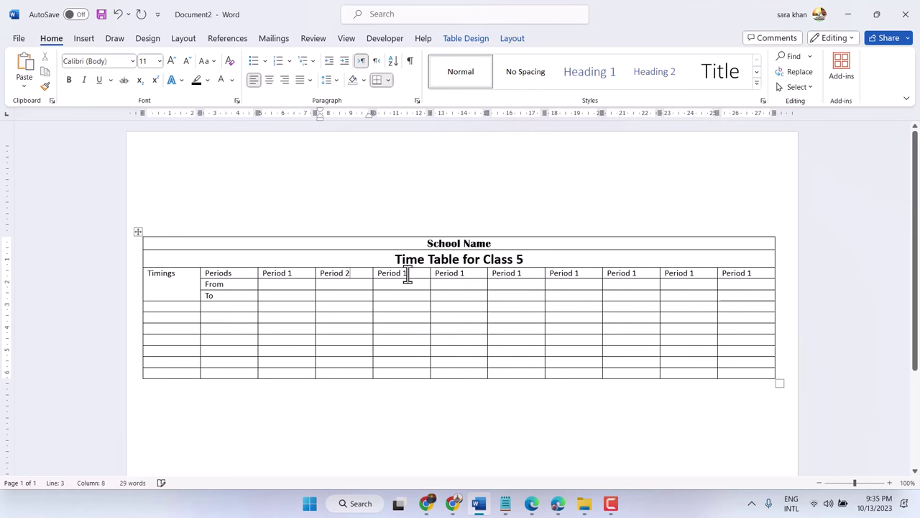
double_click(402, 273)
text(3)
double_click(462, 273)
text(4)
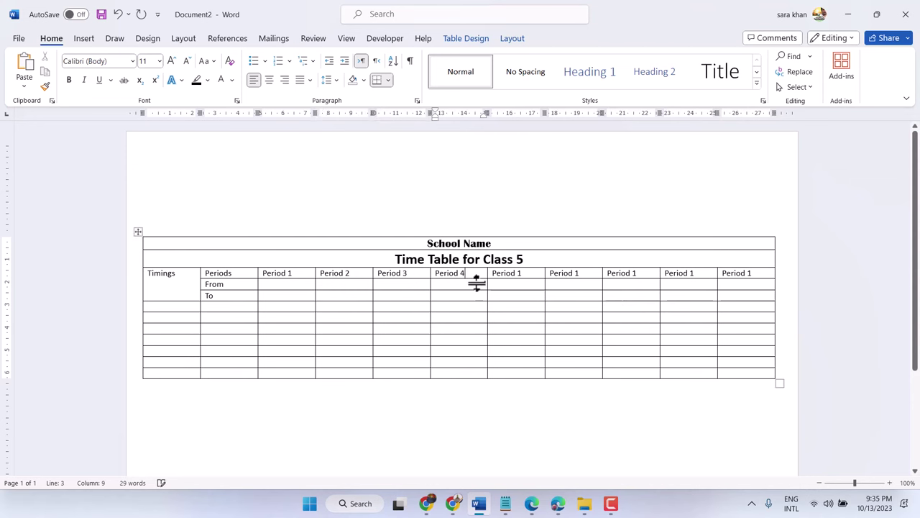
double_click(518, 273)
text(5)
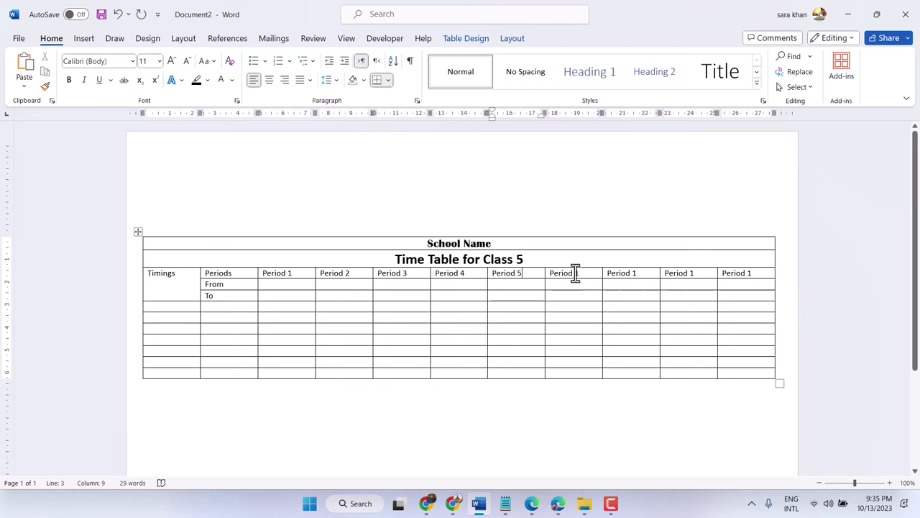
Step: Renumber the next headings to Period 6, 7 and 8, selecting the last heading's number
double_click(575, 273)
key(BackSpace)
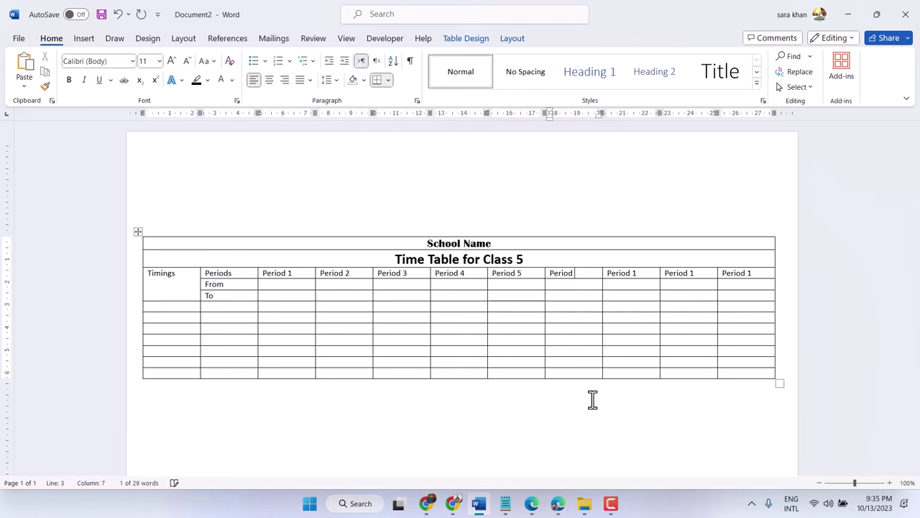
text(6)
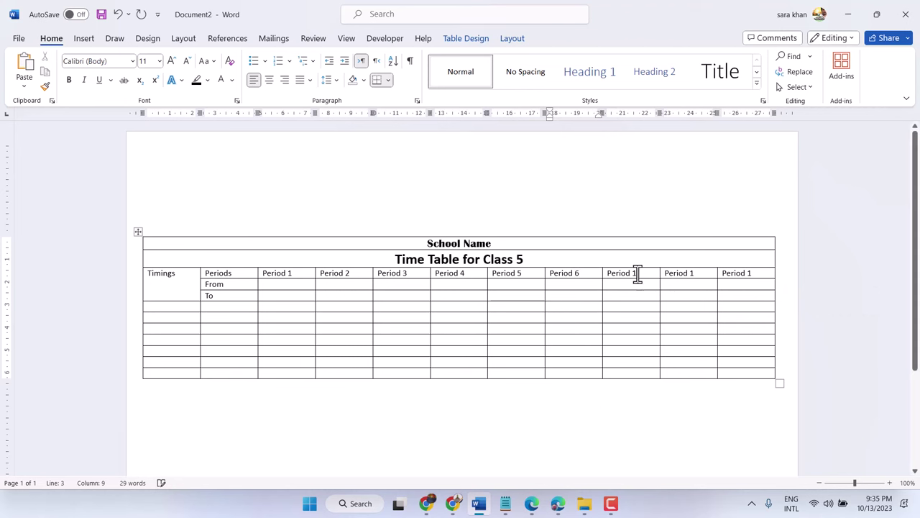
double_click(634, 273)
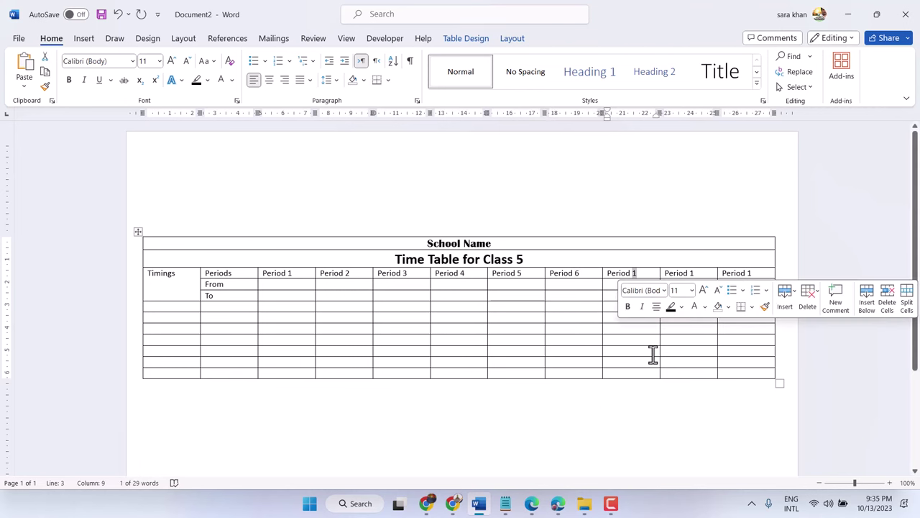
text(7)
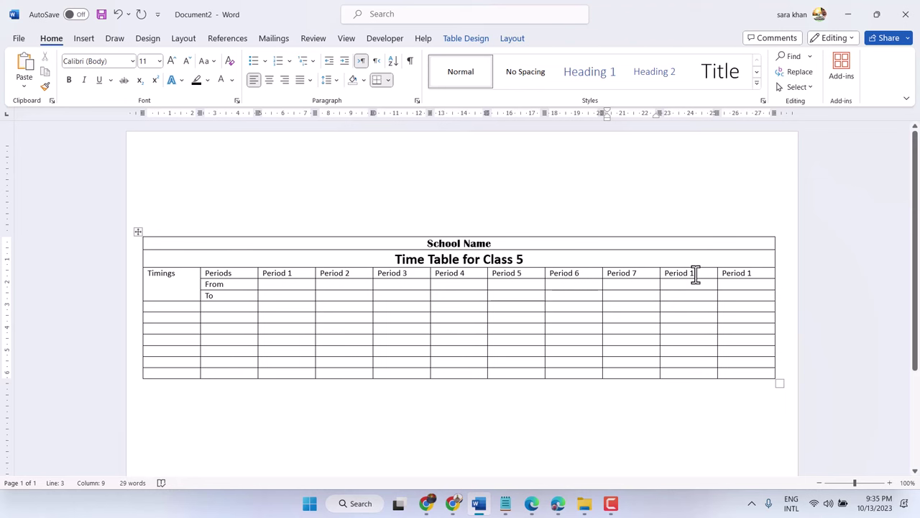
double_click(692, 274)
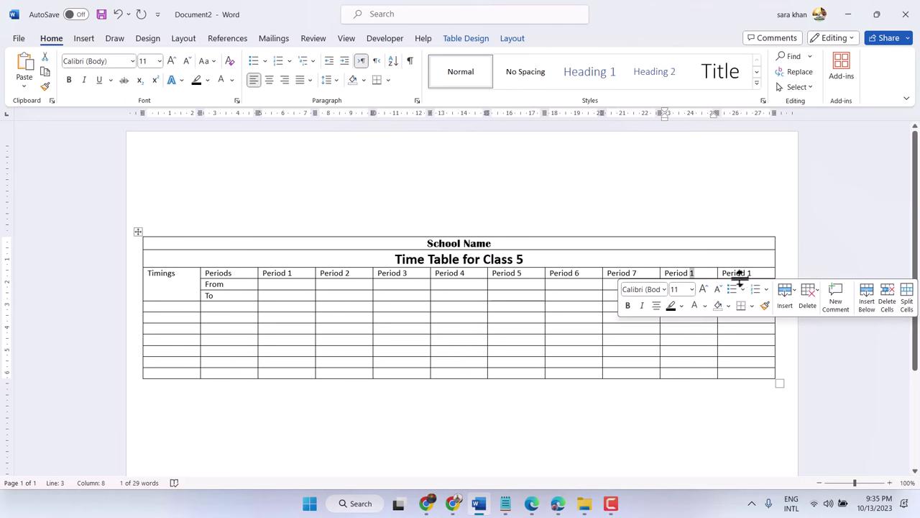
text(8)
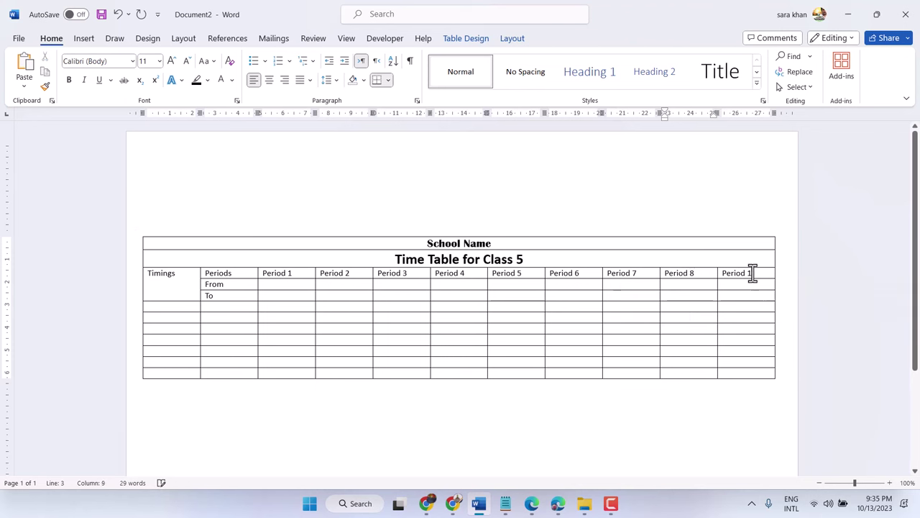
double_click(748, 273)
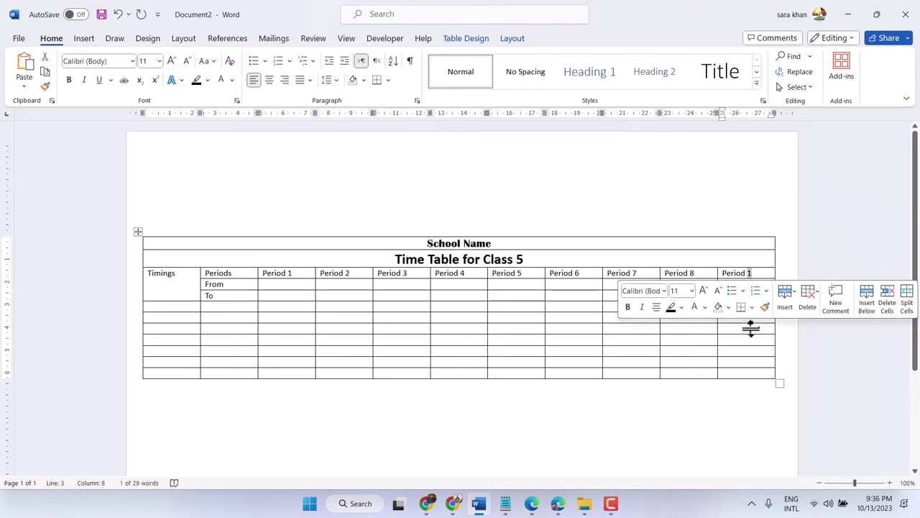
Step: Make the last heading Period 9 and set Period 1's times to 8:00–8:40
text(9)
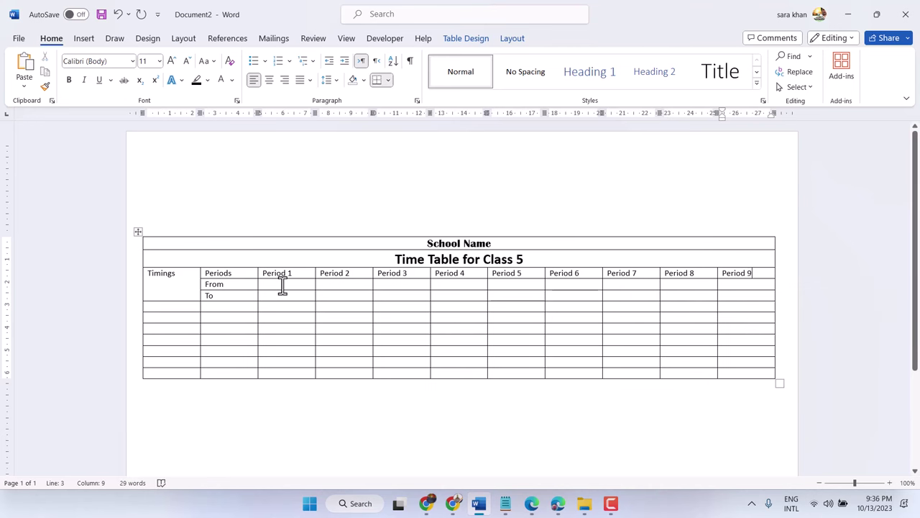
click(282, 285)
text(8)
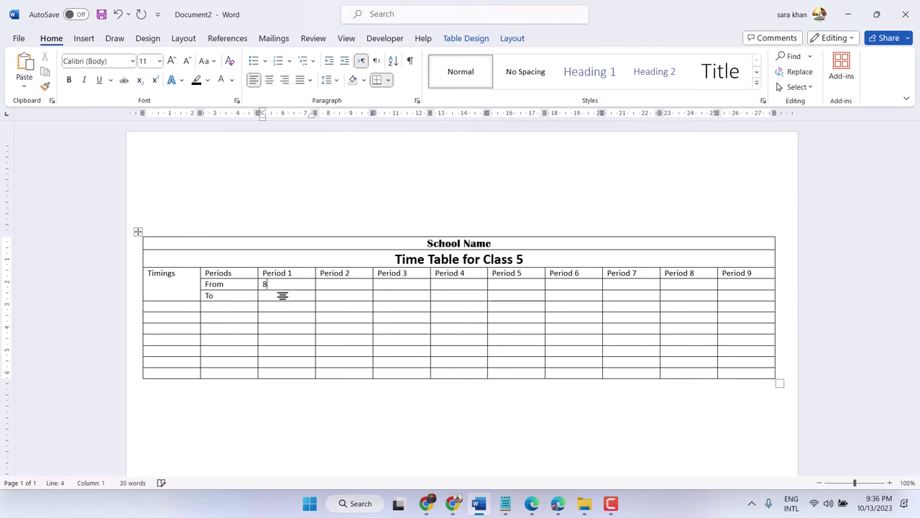
text(:)
text(40)
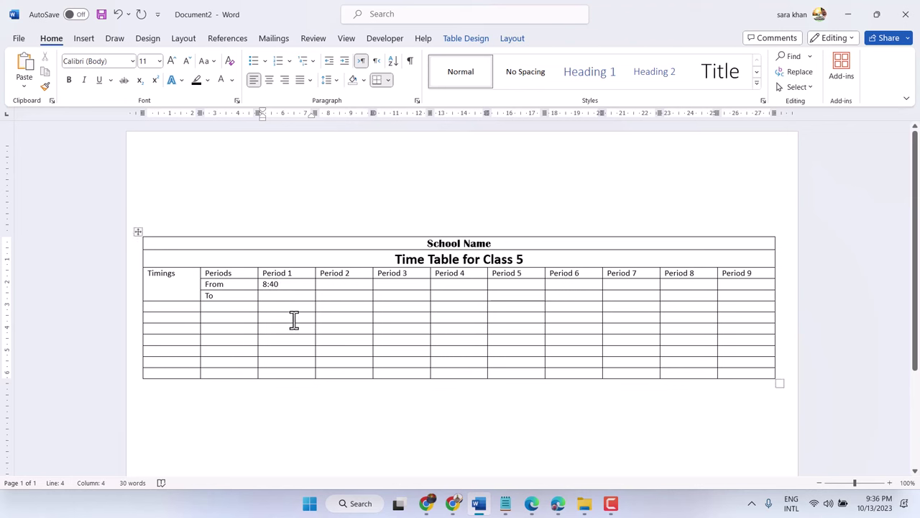
key(Left)
key(BackSpace)
text(0)
text(*)
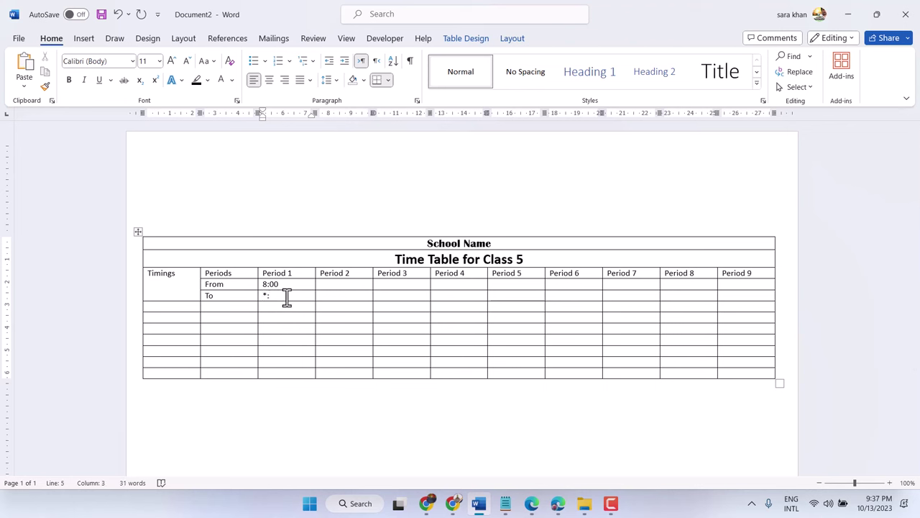
key(BackSpace)
key(BackSpace)
text(*)
key(BackSpace)
text(8)
text(:)
text(40)
Step: Enter Period 2 as 8:40–9:20 and Period 3 as 9:20–10:00
click(353, 286)
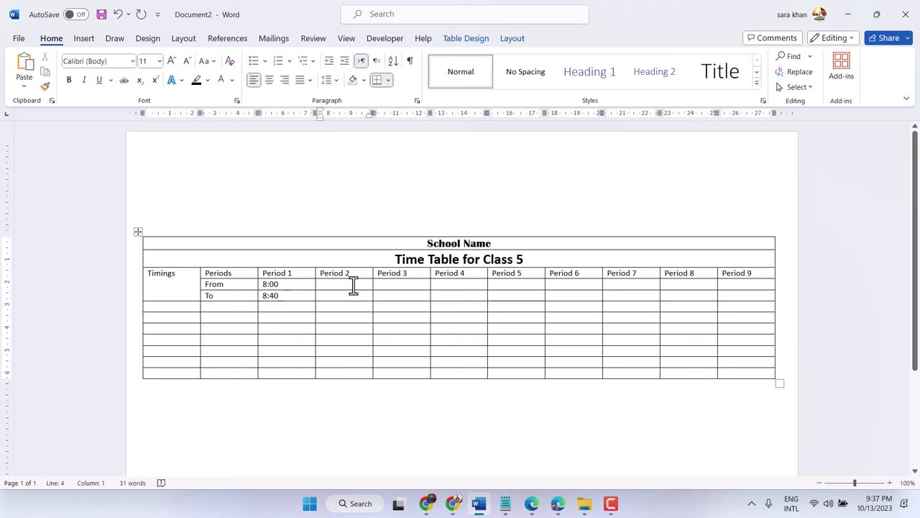
text(8)
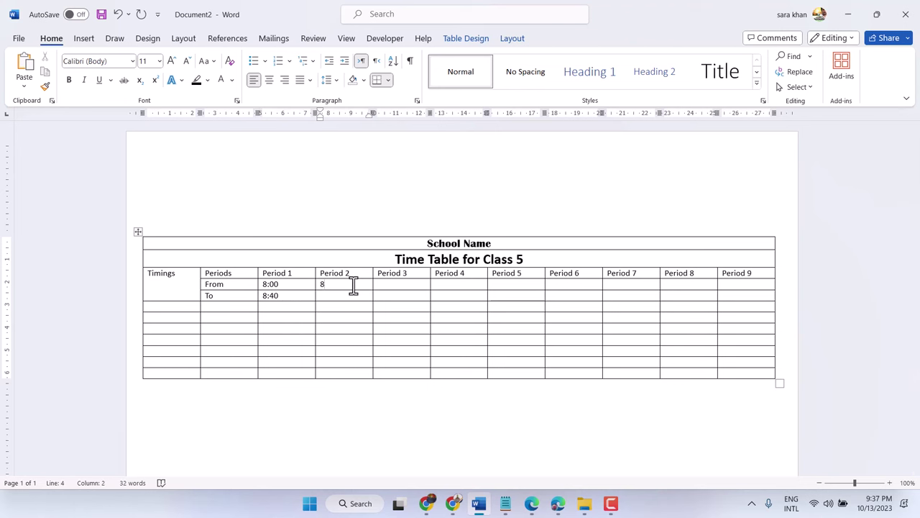
text(:)
text(40)
click(336, 296)
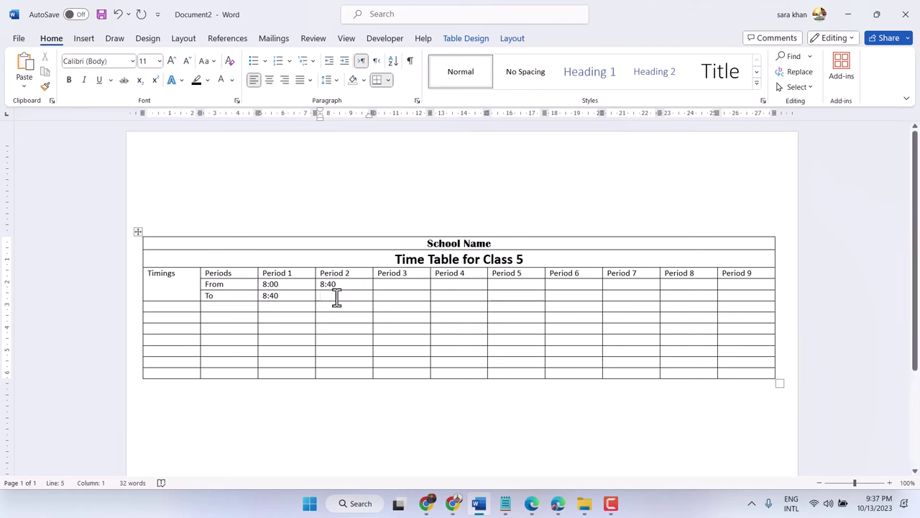
text(9)
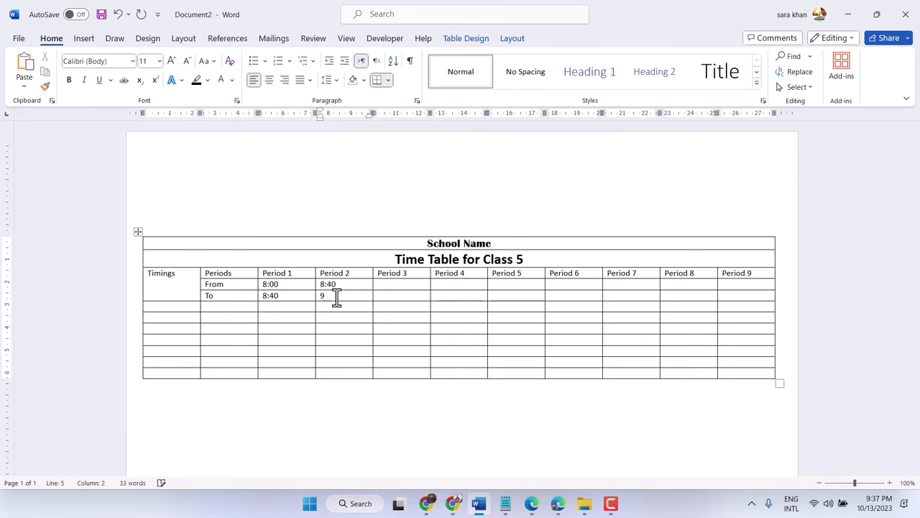
text(:)
text(20)
click(407, 283)
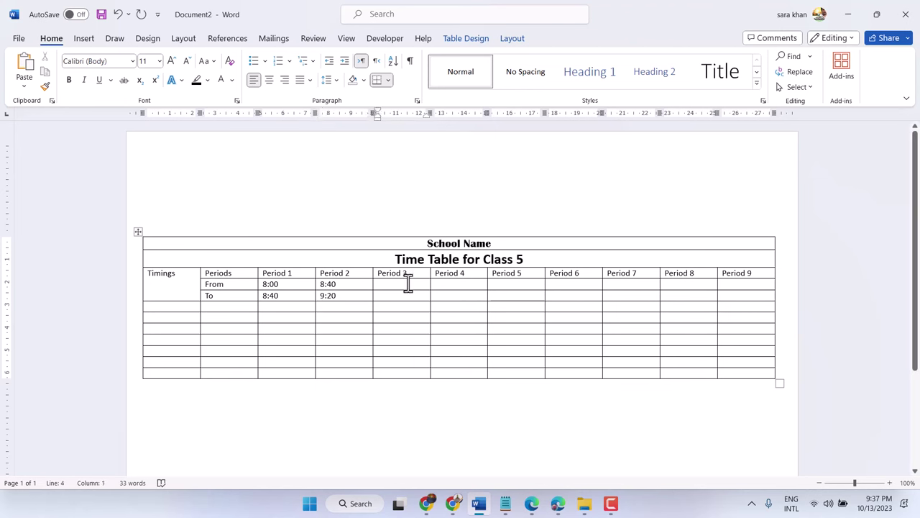
text(9)
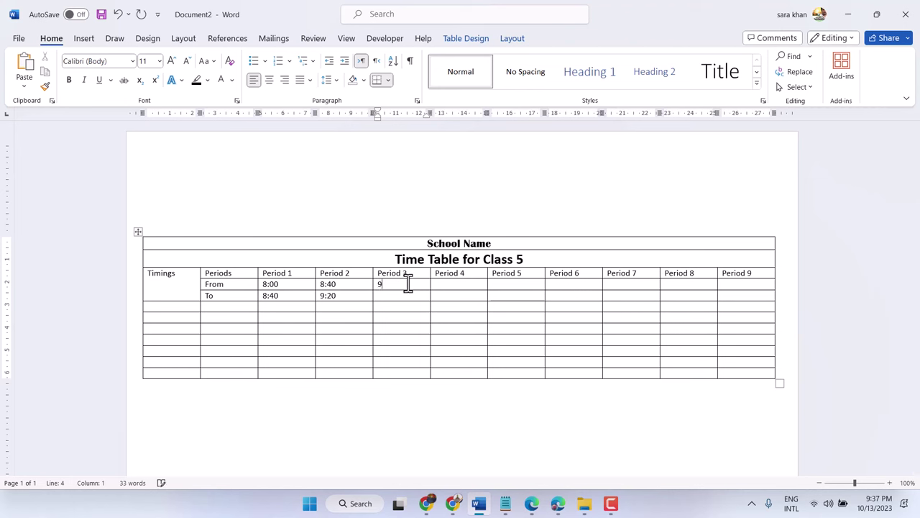
text(:)
text(20)
click(394, 295)
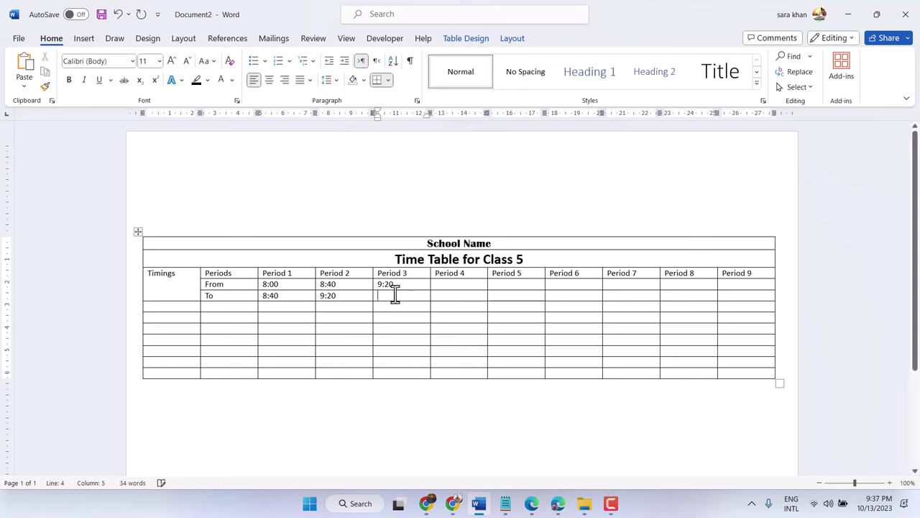
text(10)
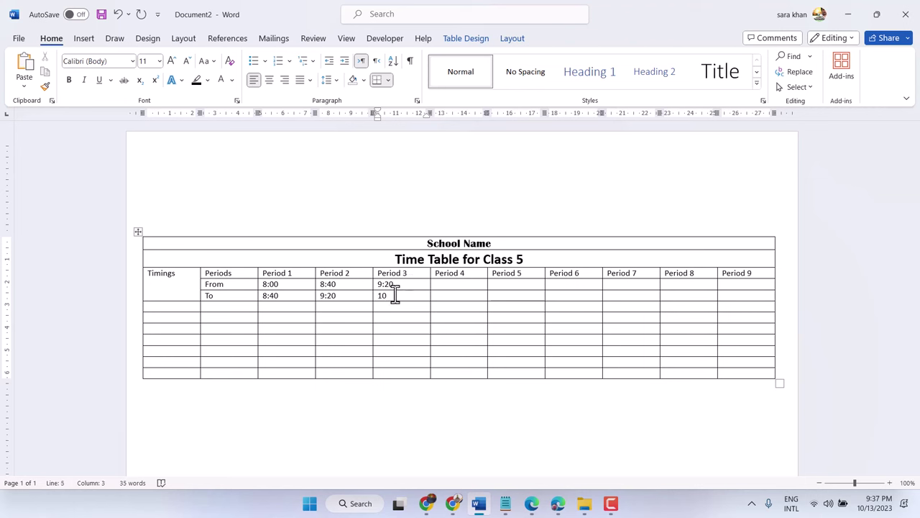
text(:)
text(00)
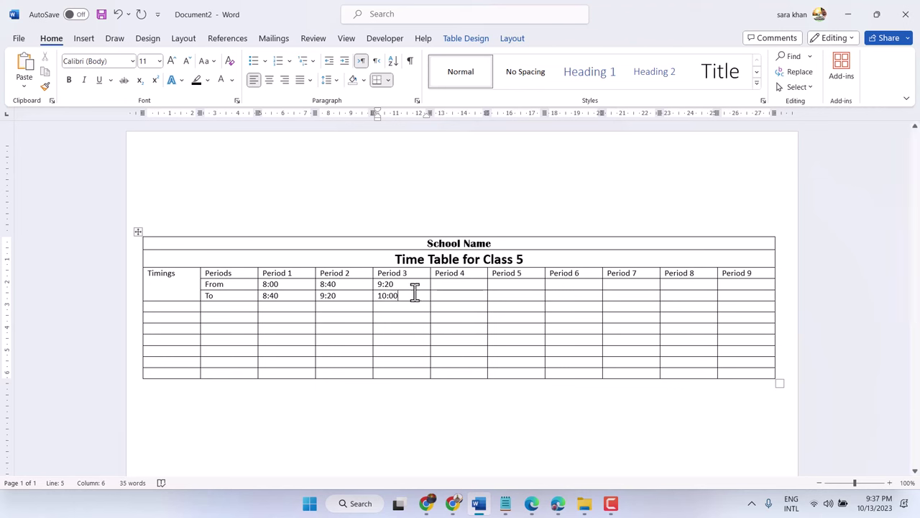
click(453, 287)
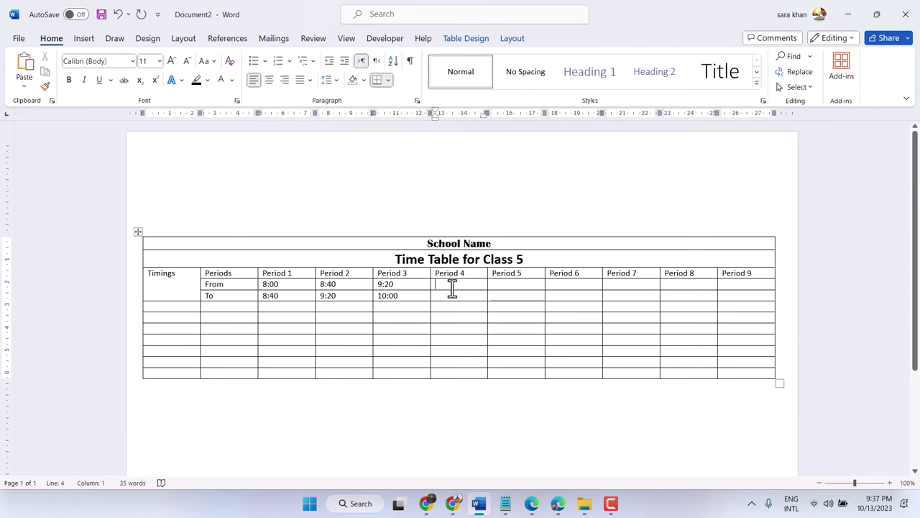
Step: Enter times 10:00–10:40, 10:40–11:20 and 11:20–12:00 for Periods 4, 5 and 6
text(10)
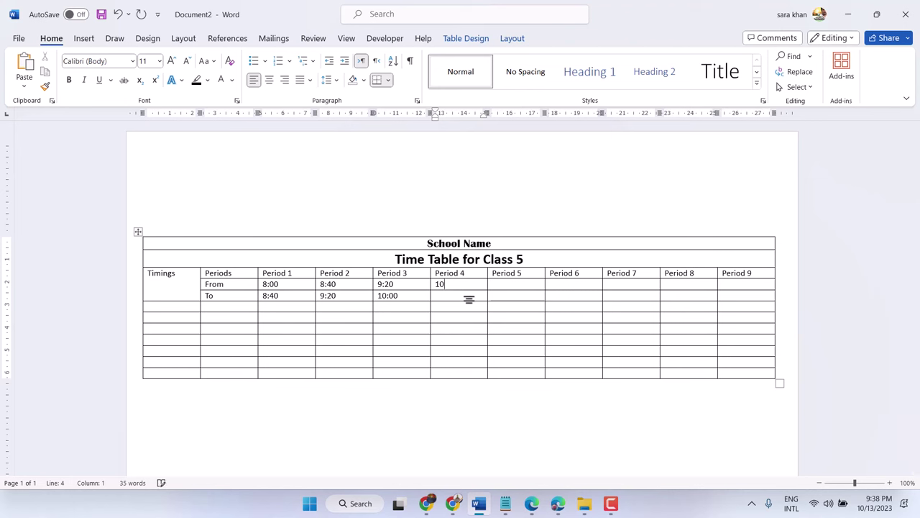
text(:)
text(00)
click(449, 297)
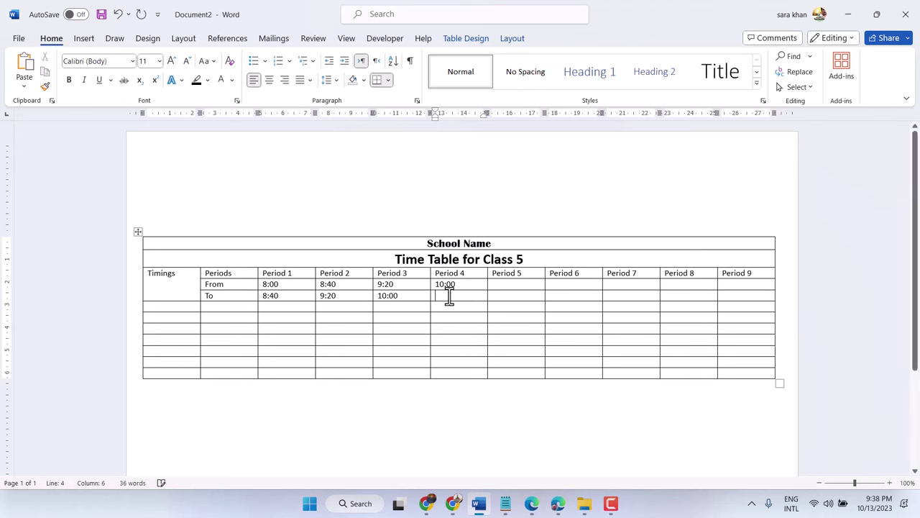
text(10)
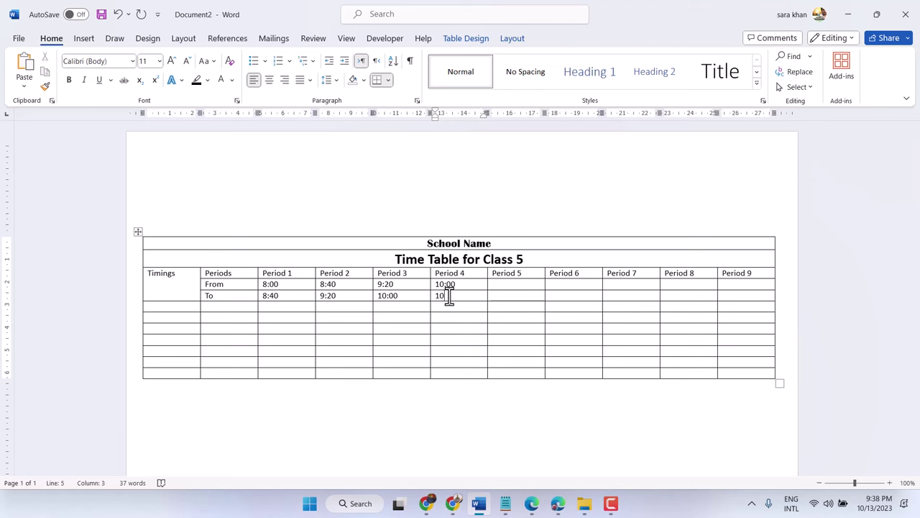
text(:)
text(40)
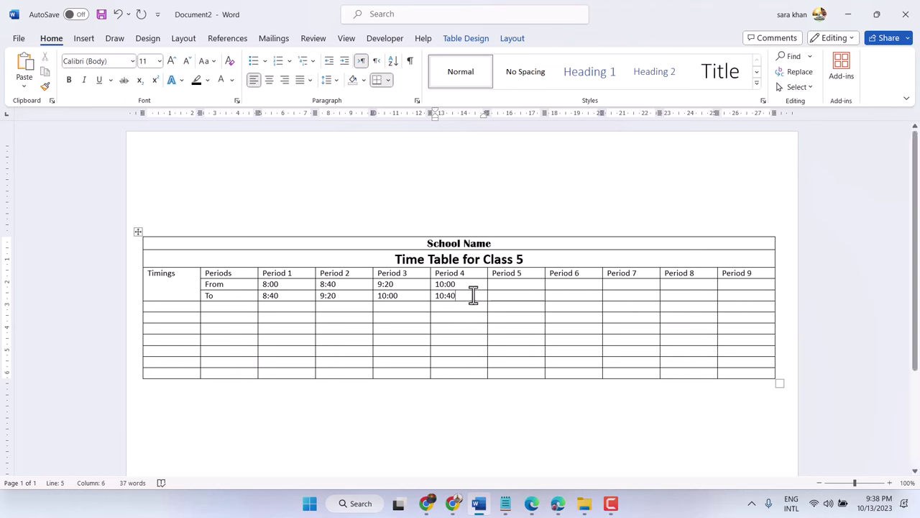
click(504, 284)
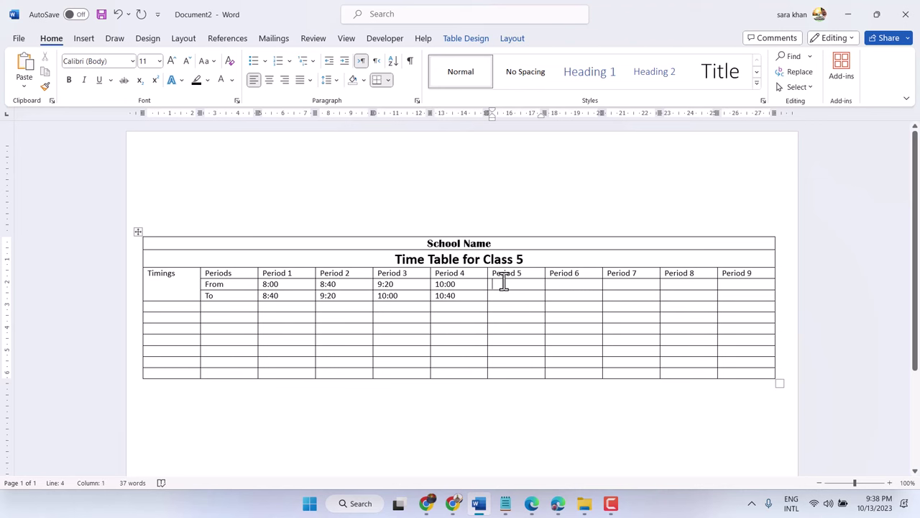
text(10:)
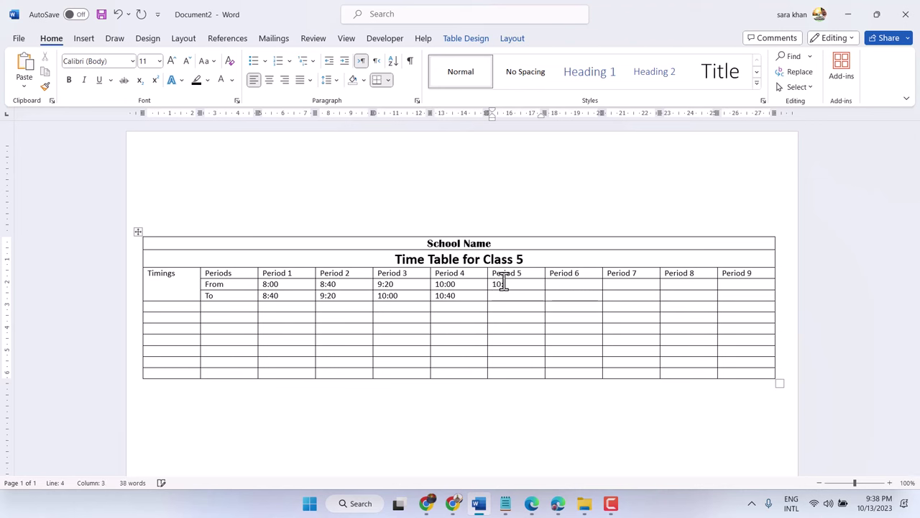
text(40)
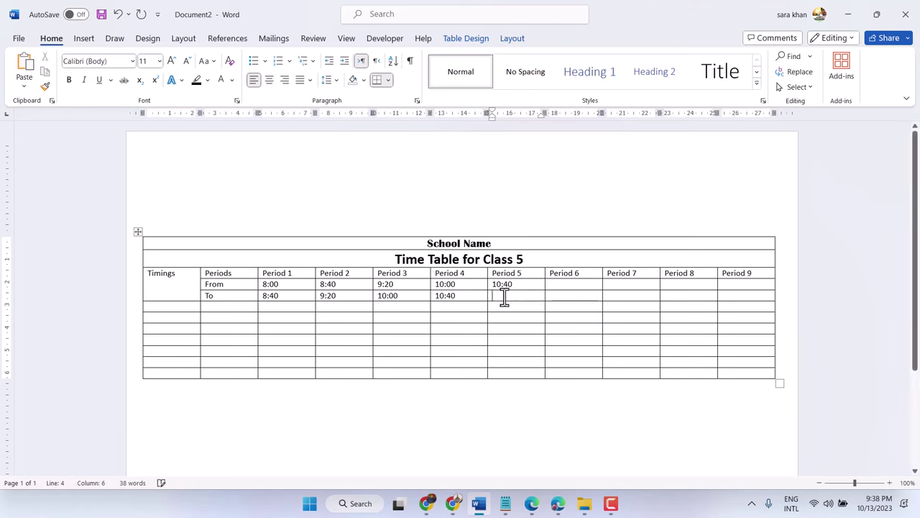
text(11)
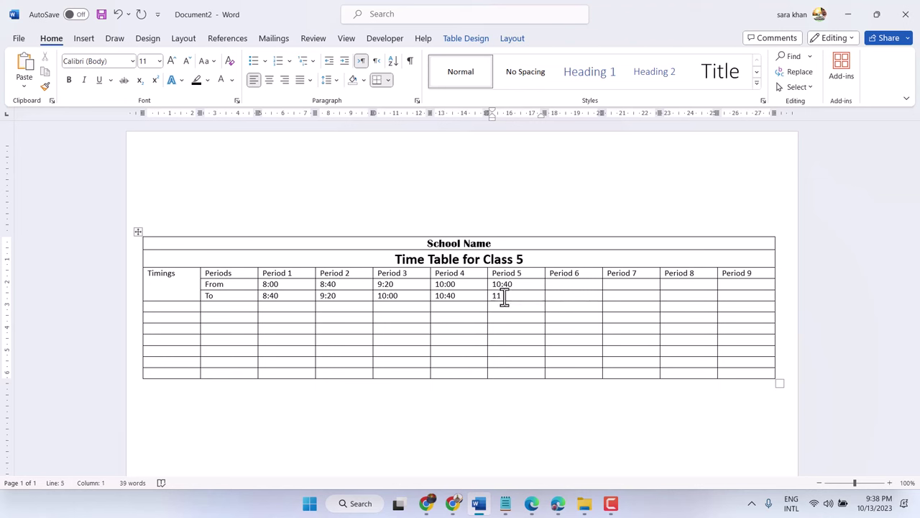
text(:2)
text(0)
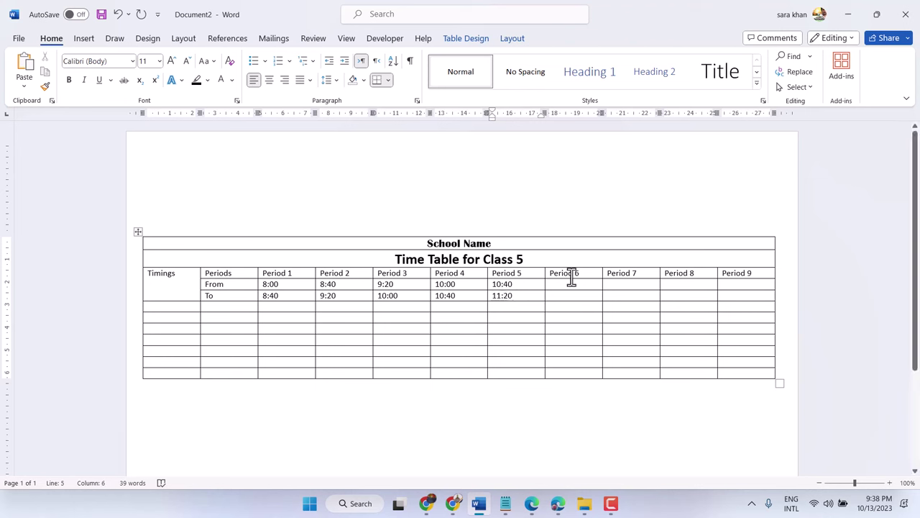
click(559, 285)
text(11)
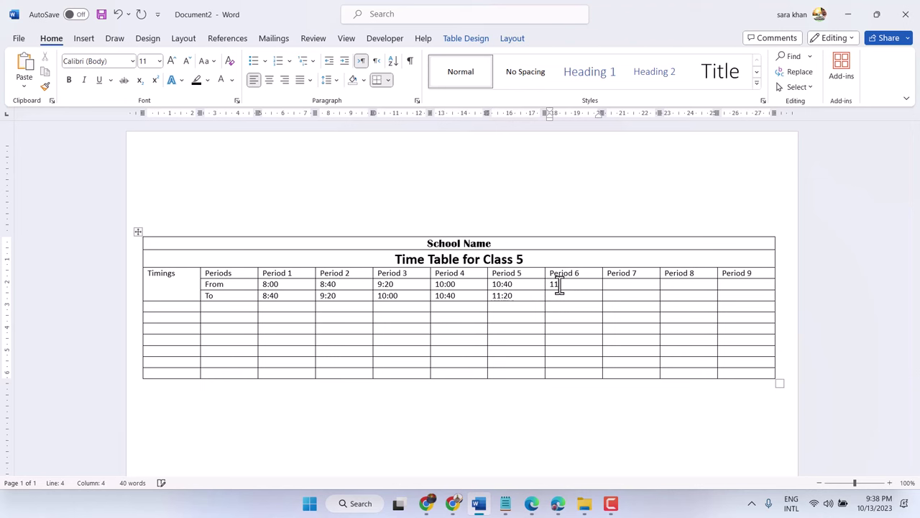
text(:20)
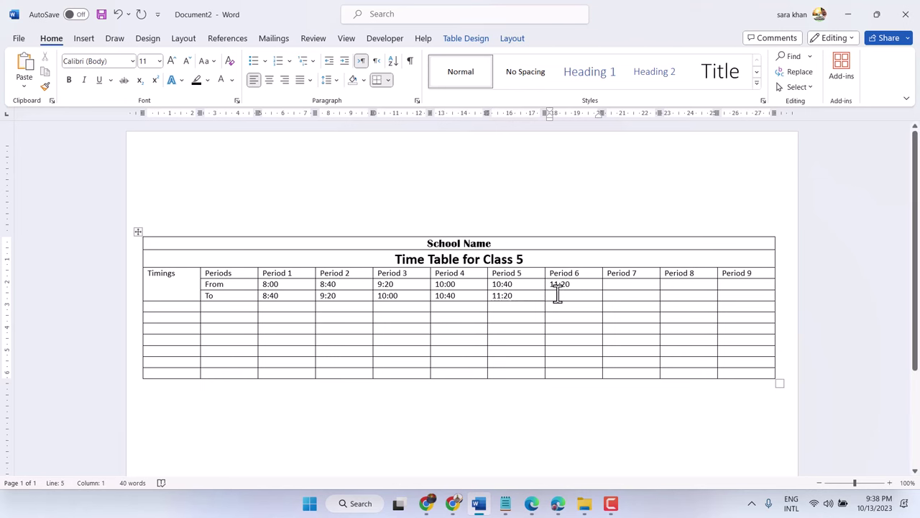
click(558, 296)
text(11)
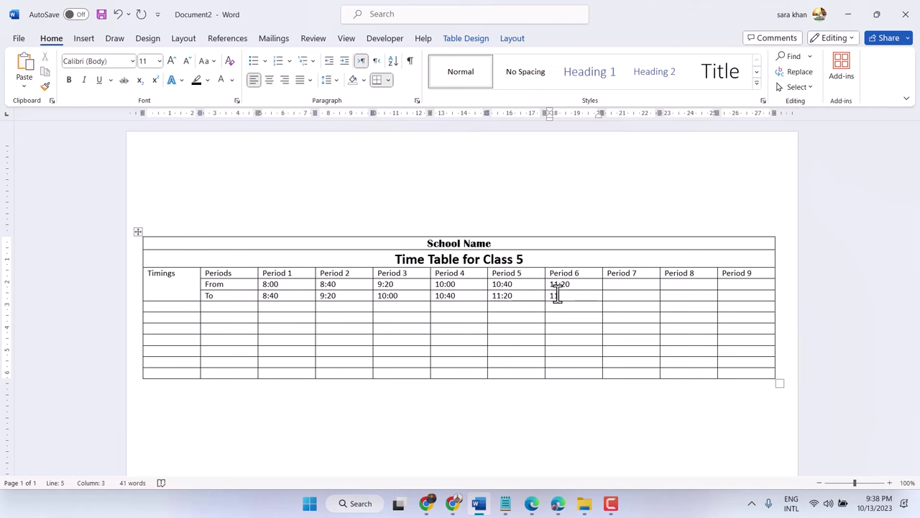
key(BackSpace)
text(2)
text(:00)
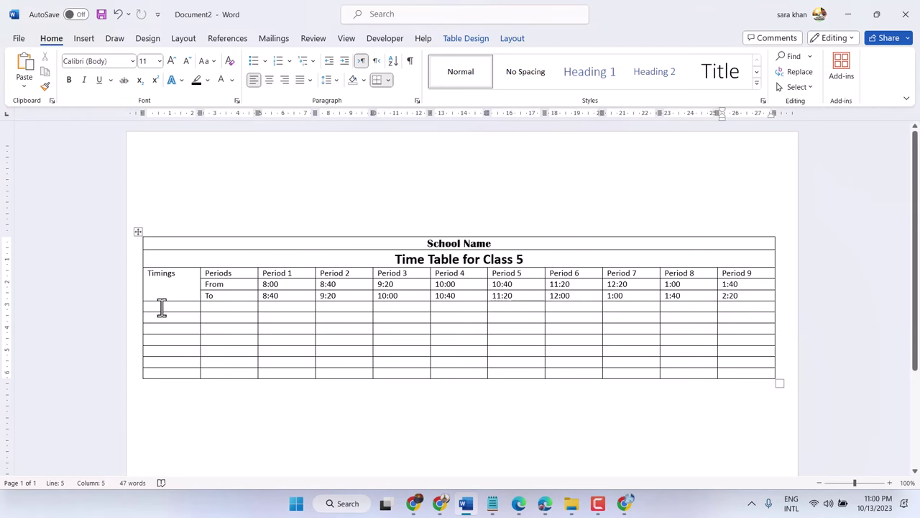
Step: Merge the empty first-column cells under Timings into a single tall cell
drag(161, 308, 184, 357)
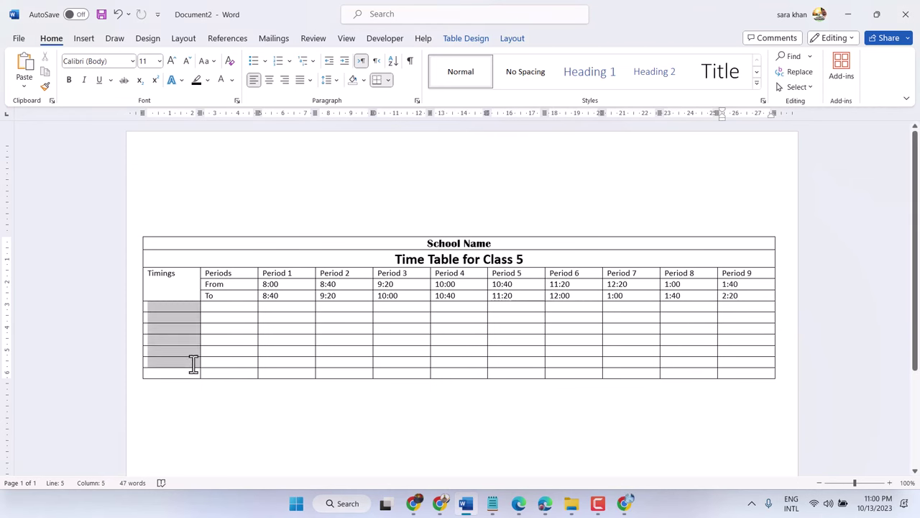
right_click(167, 330)
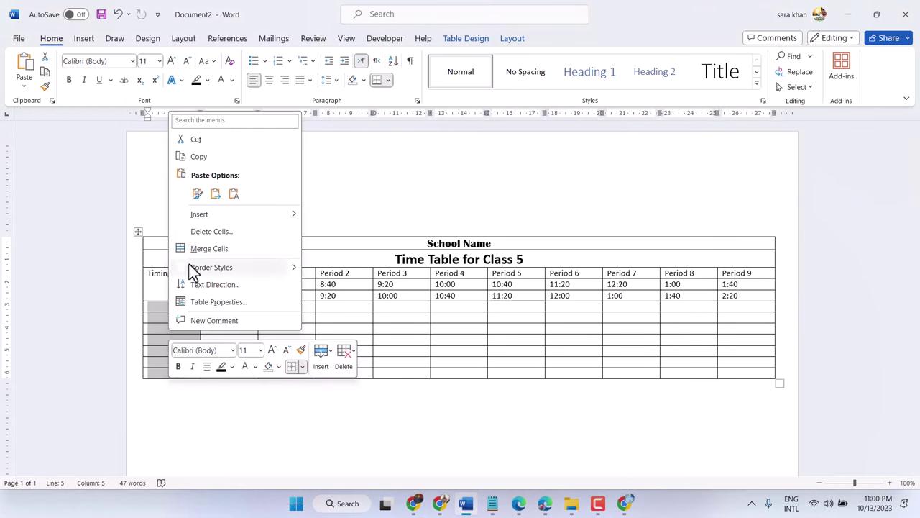
click(208, 249)
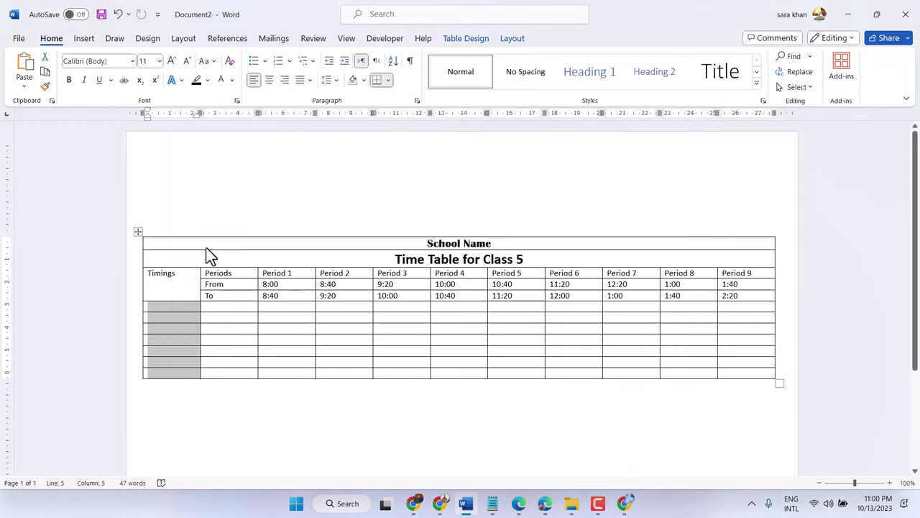
click(174, 320)
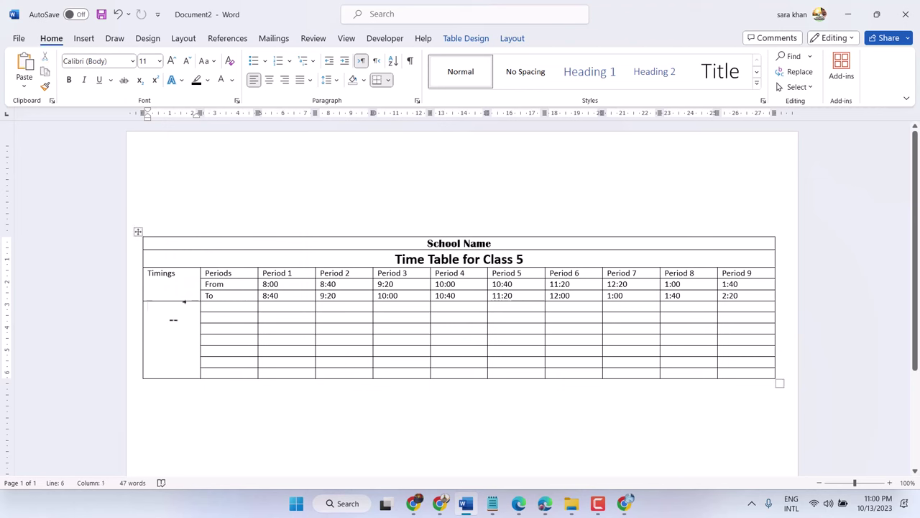
Step: Type 'Days of Week' in the merged cell and enlarge it to 16 pt
text(Days )
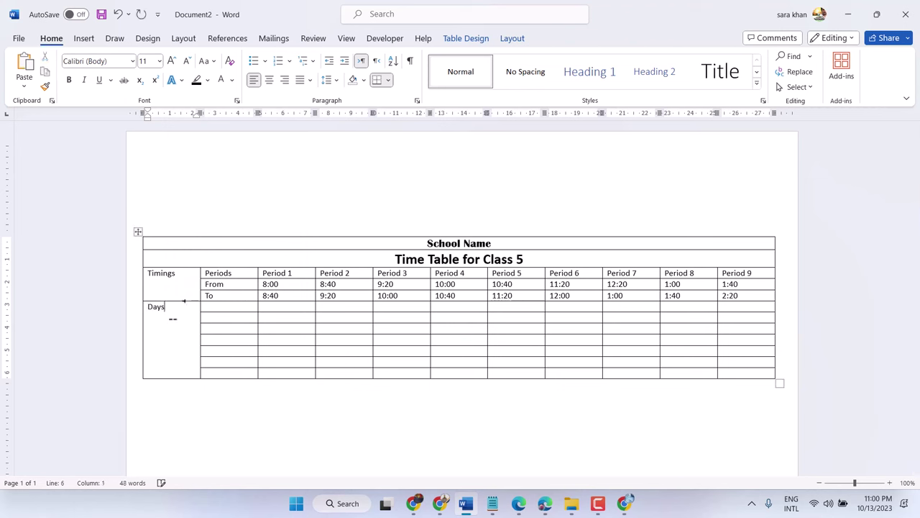
text(of)
text(Week)
text(s)
key(BackSpace)
drag(148, 307, 195, 308)
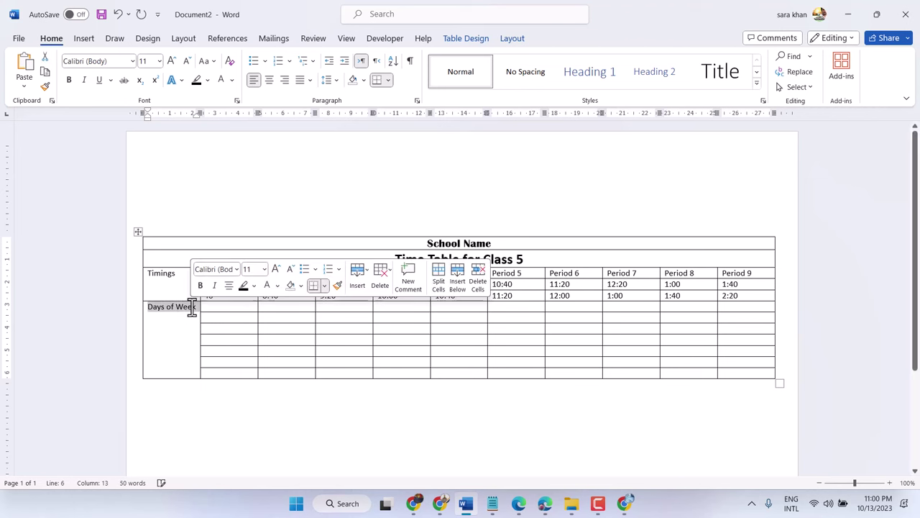
click(173, 62)
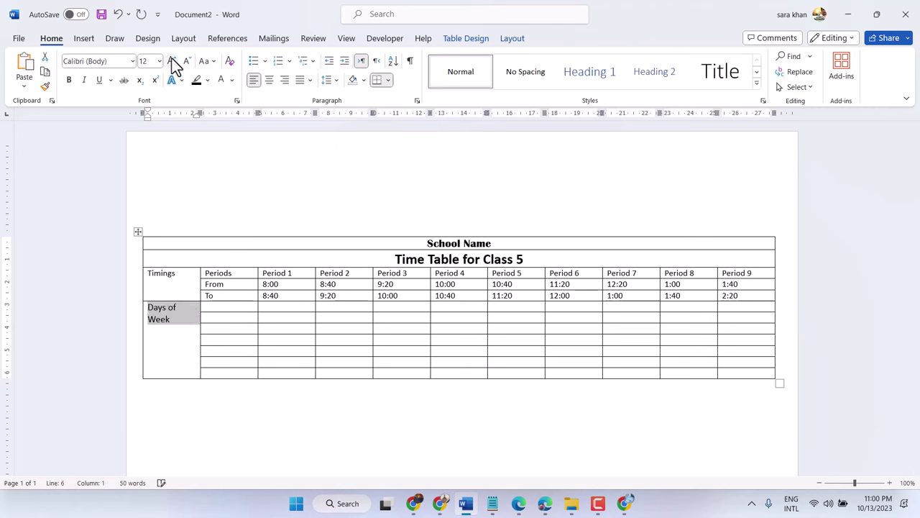
click(172, 62)
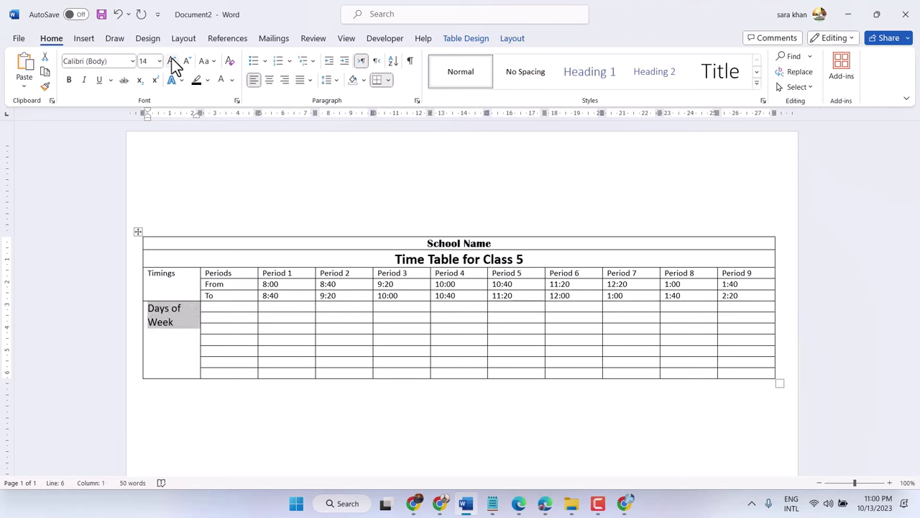
click(172, 62)
right_click(172, 323)
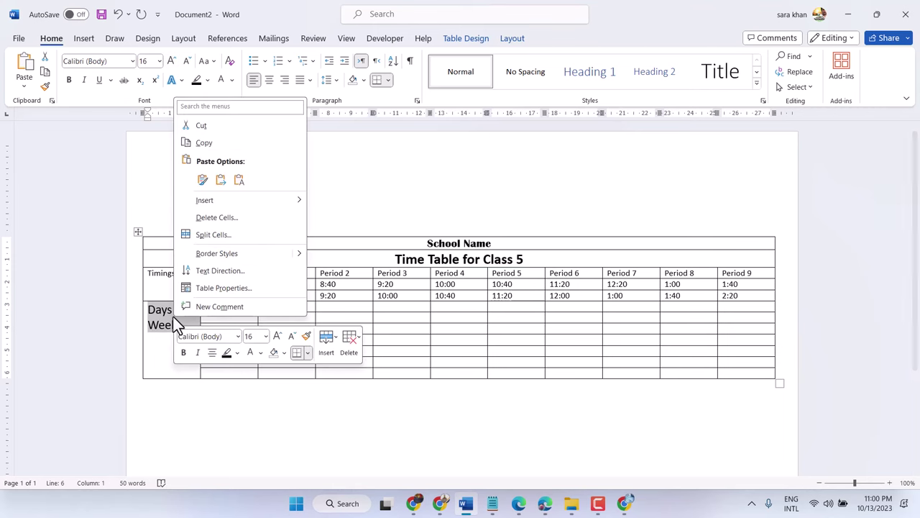
Step: Make Days of Week bottom-to-top vertical, centred in its cell, bold and 22 pt
click(211, 271)
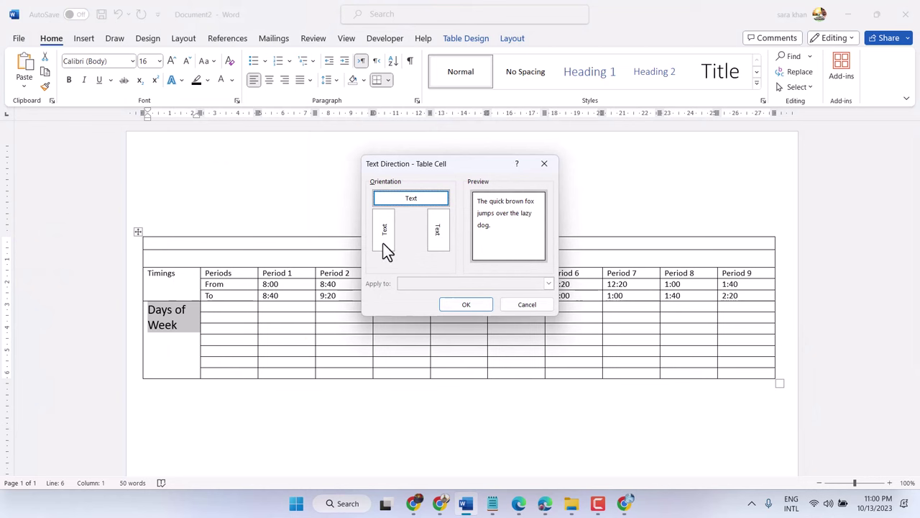
click(384, 238)
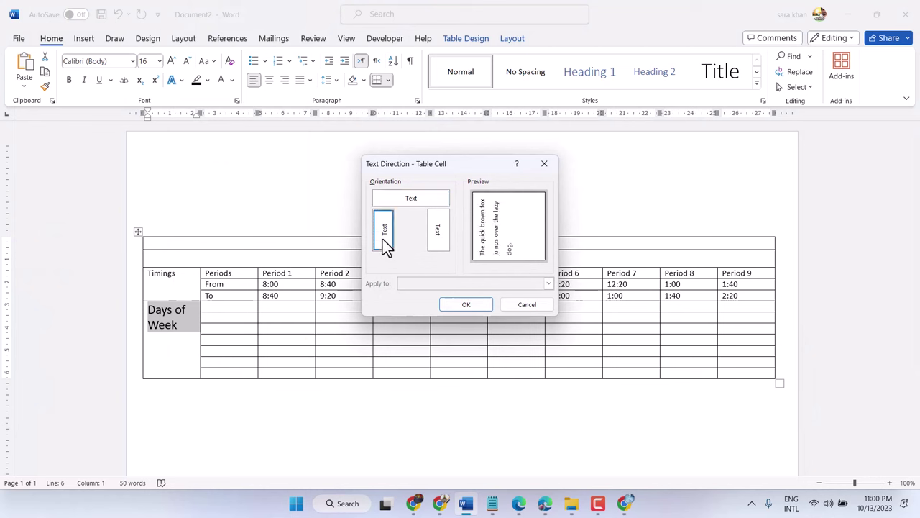
click(460, 308)
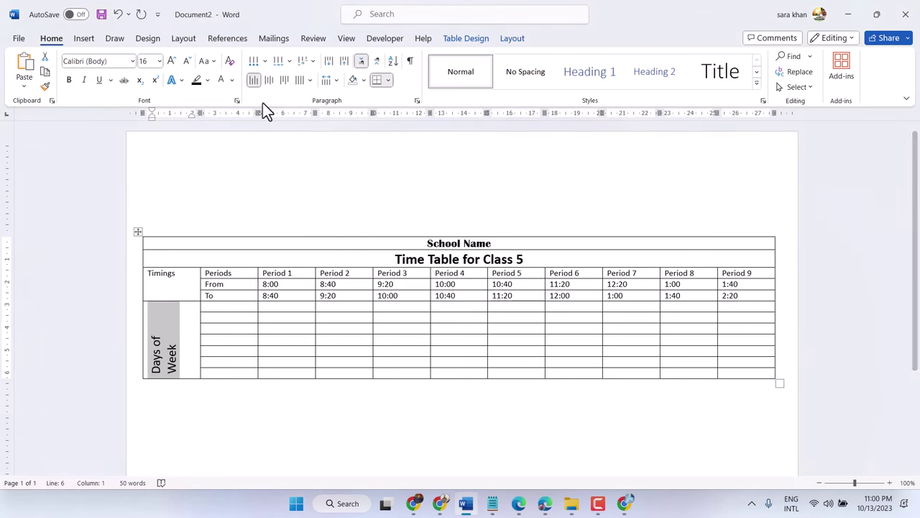
click(270, 80)
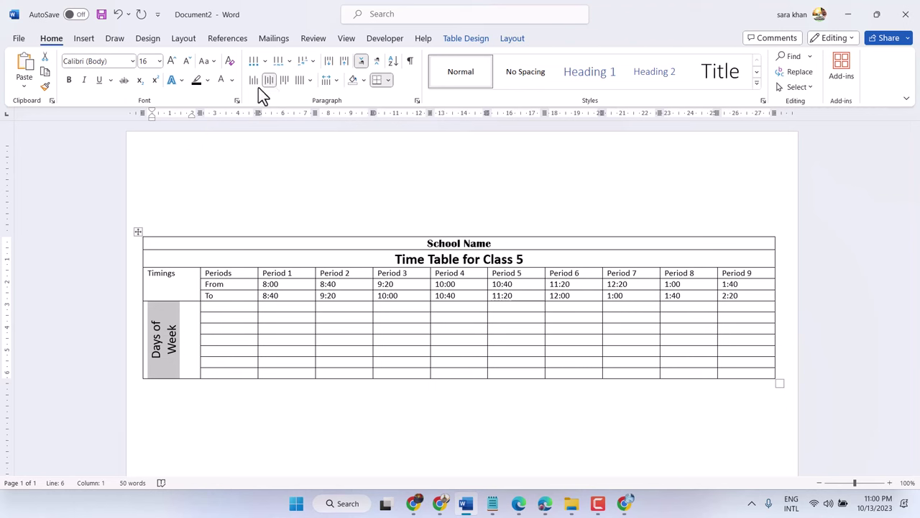
click(70, 81)
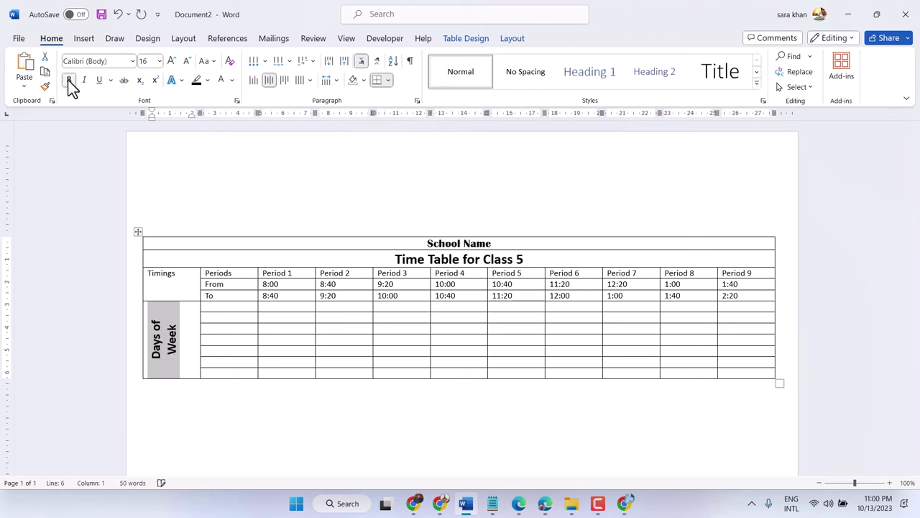
click(172, 62)
click(172, 61)
click(172, 61)
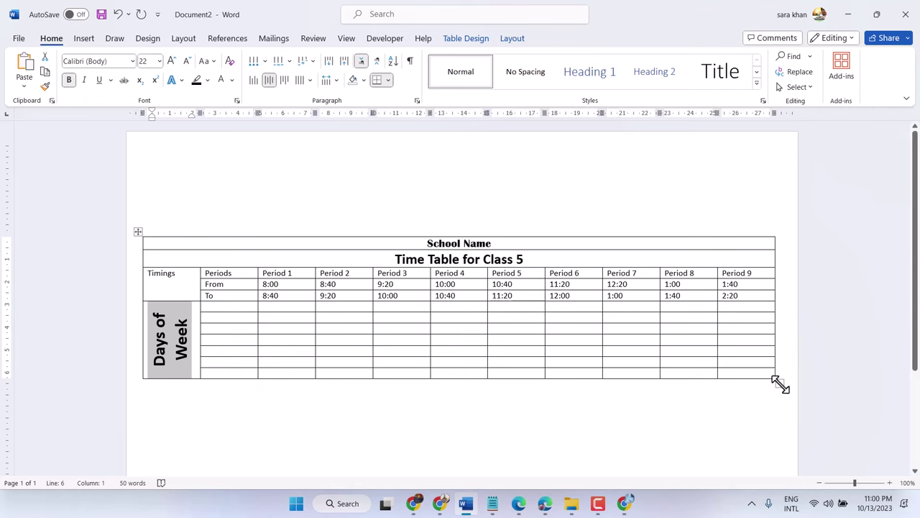
Step: Drag the table's resize handle down to stretch the table taller
mouse_move(779, 384)
mouse_down()
mouse_move(775, 452)
mouse_move(776, 407)
mouse_up()
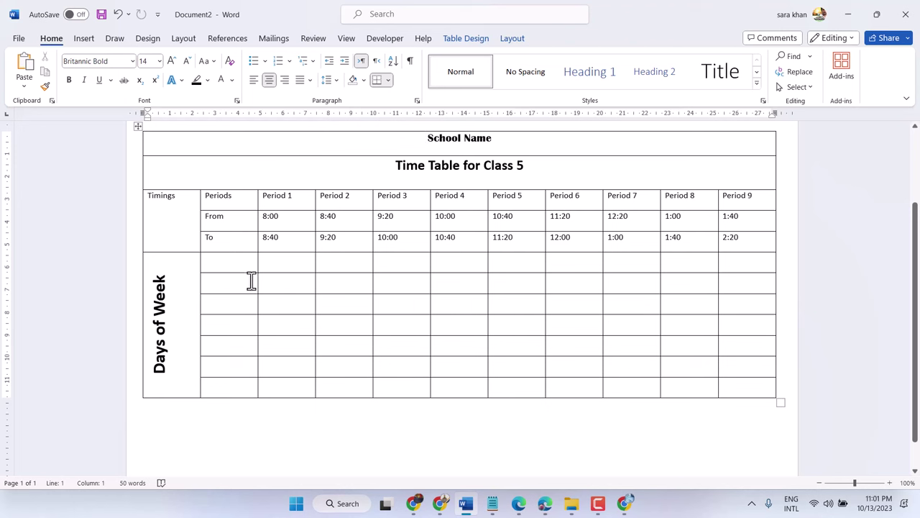
click(156, 314)
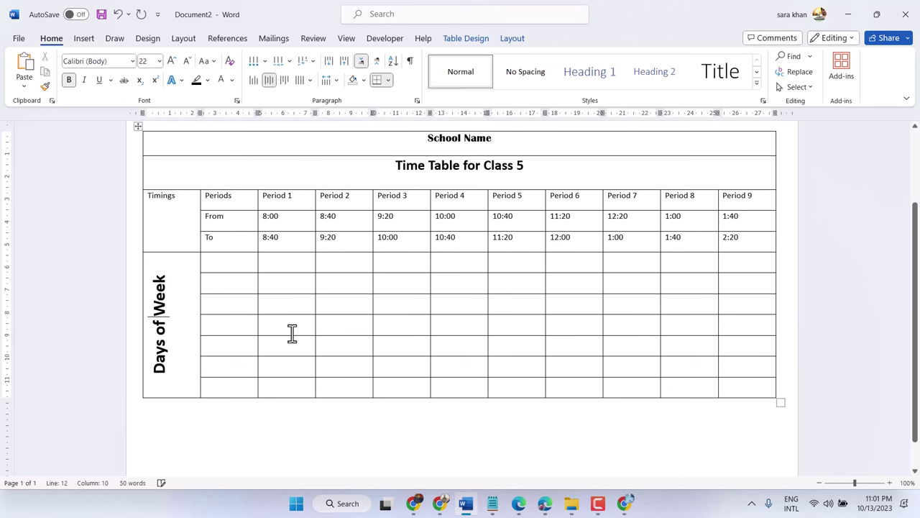
click(233, 267)
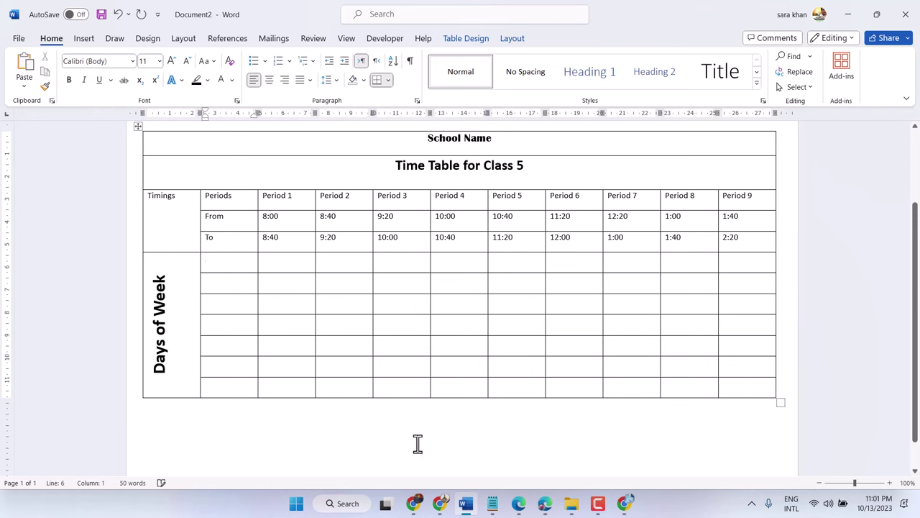
Step: Fill the day cells with Monday, Tuesday, Wednesday, Thursday, Friday and Saturday
text(Mo)
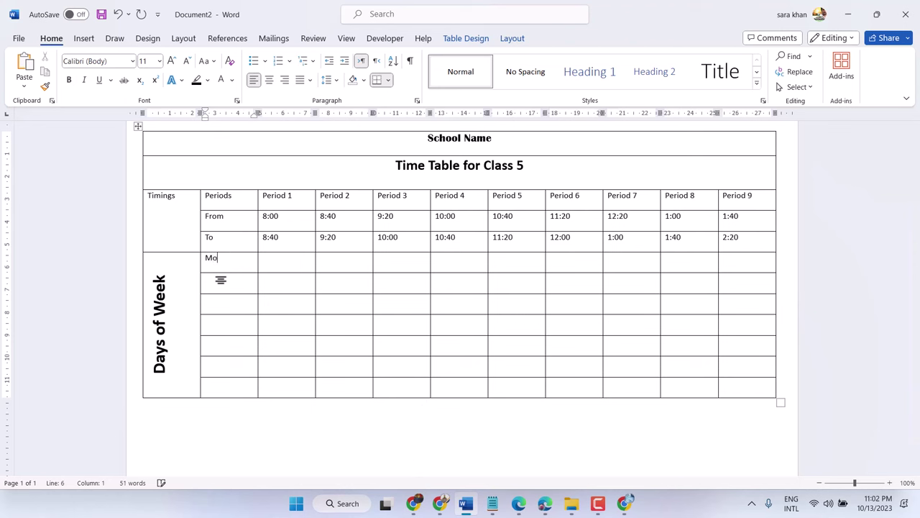
text(nday)
click(235, 283)
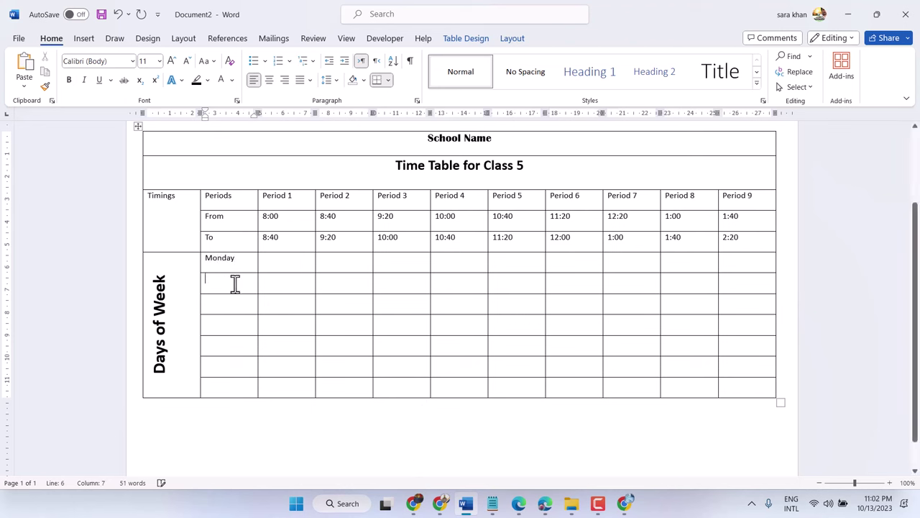
text(Tu)
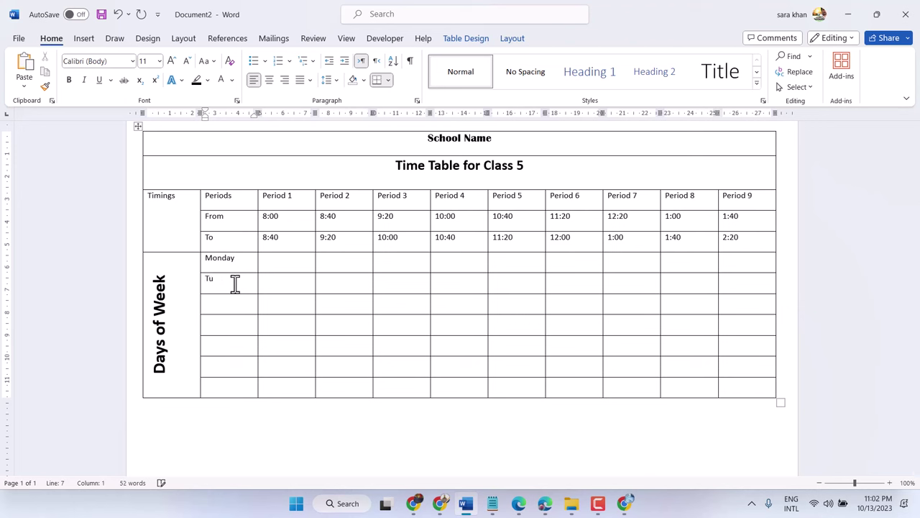
text(esday)
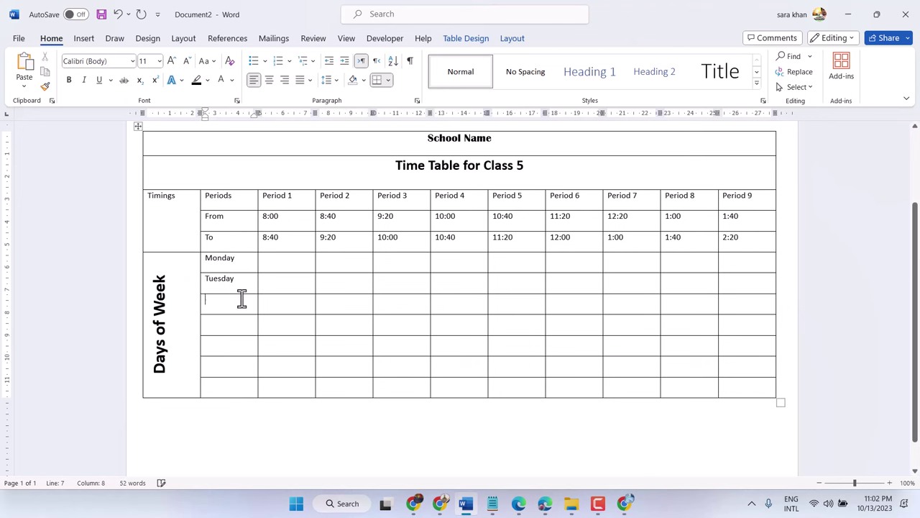
text(Wed)
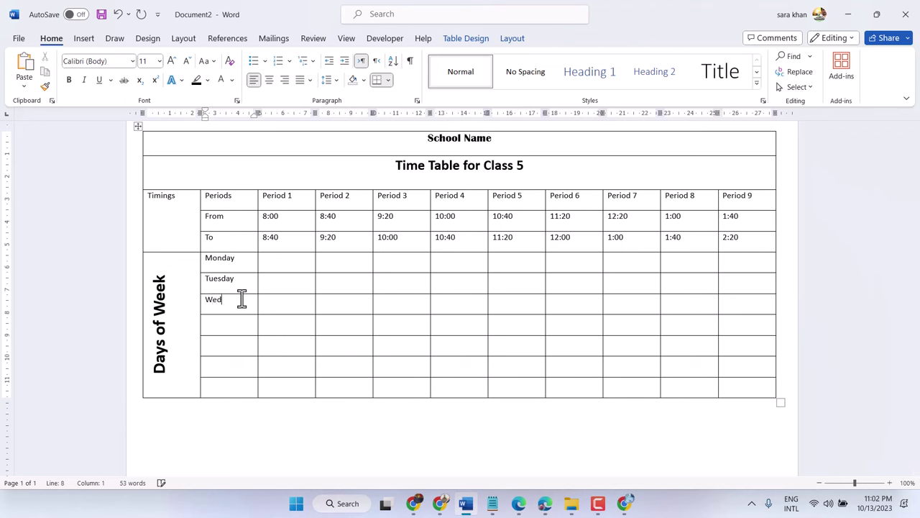
text(nes)
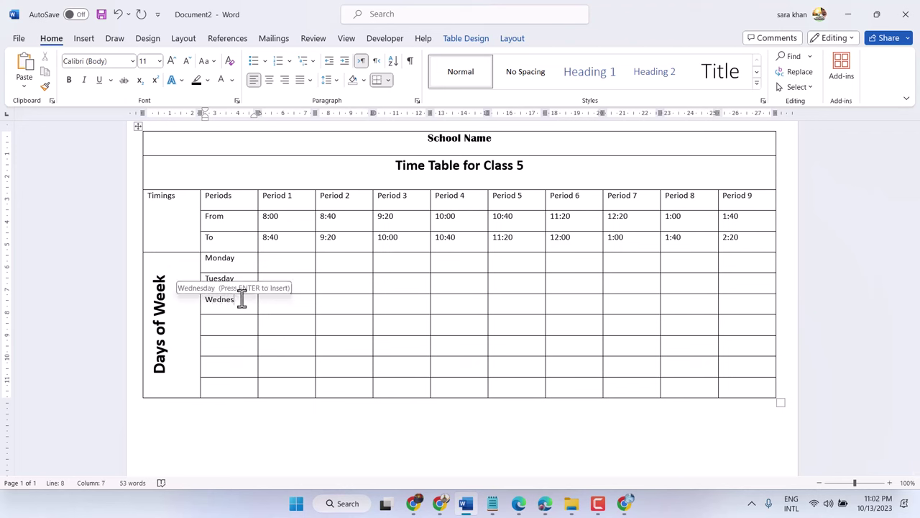
text(d)
key(Return)
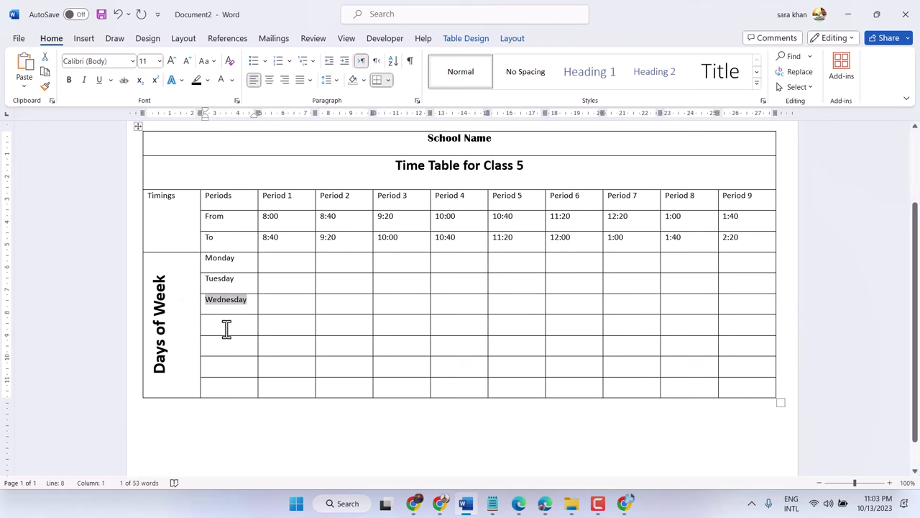
click(227, 328)
text(T)
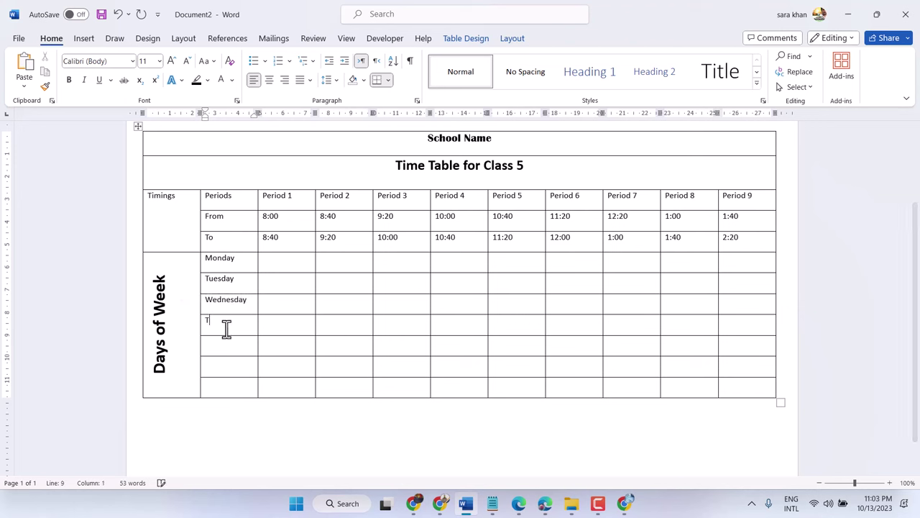
text(hurs)
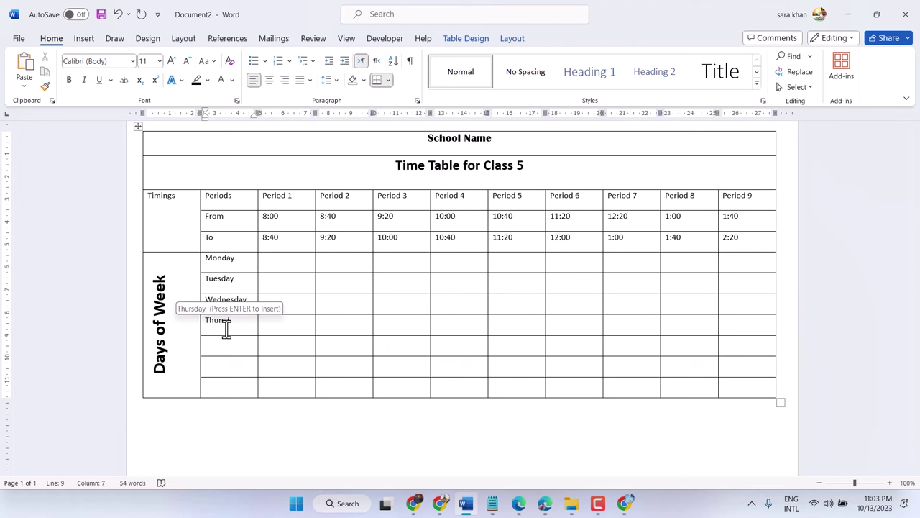
key(Return)
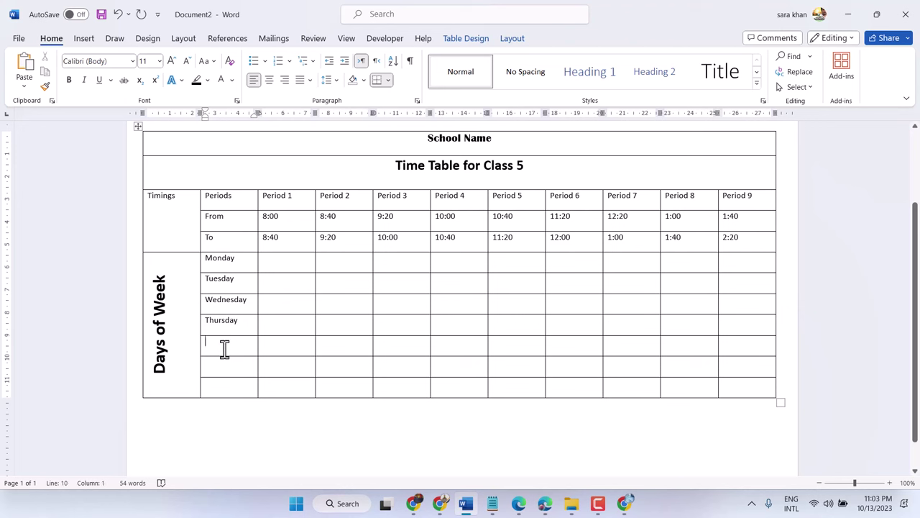
text(F)
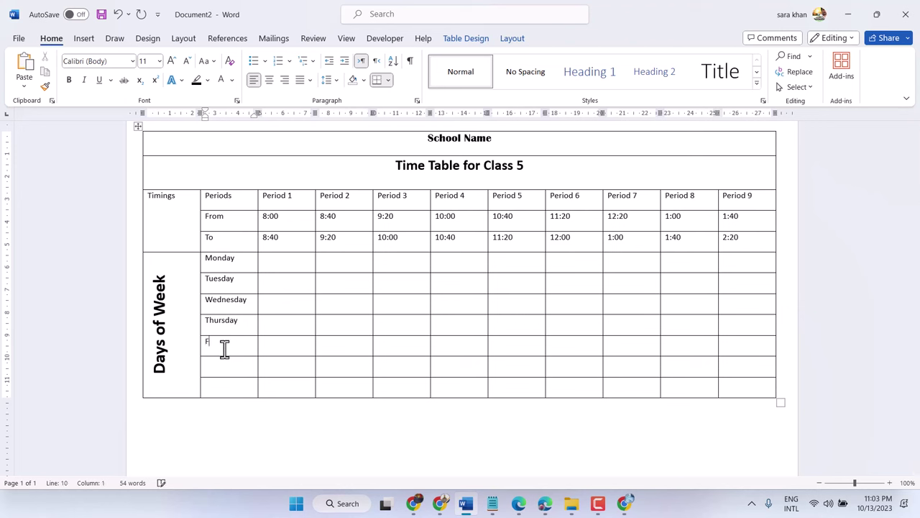
text(rid)
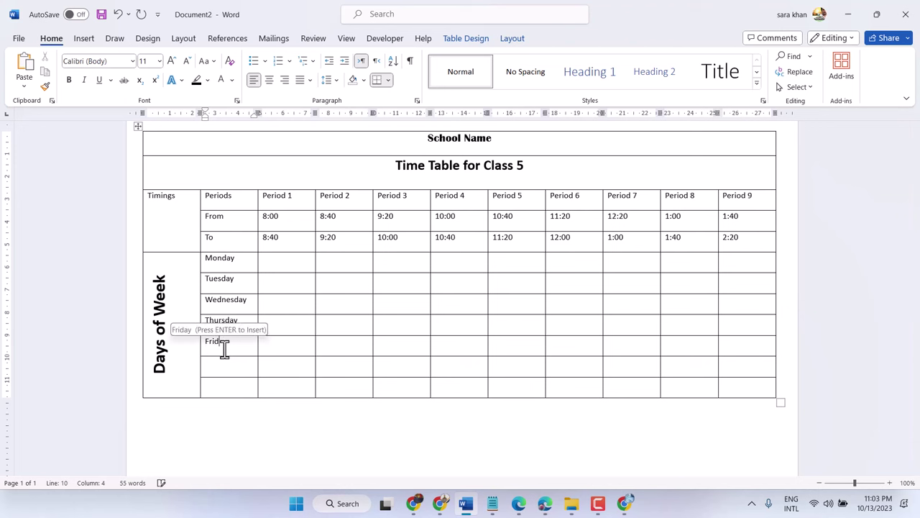
key(Return)
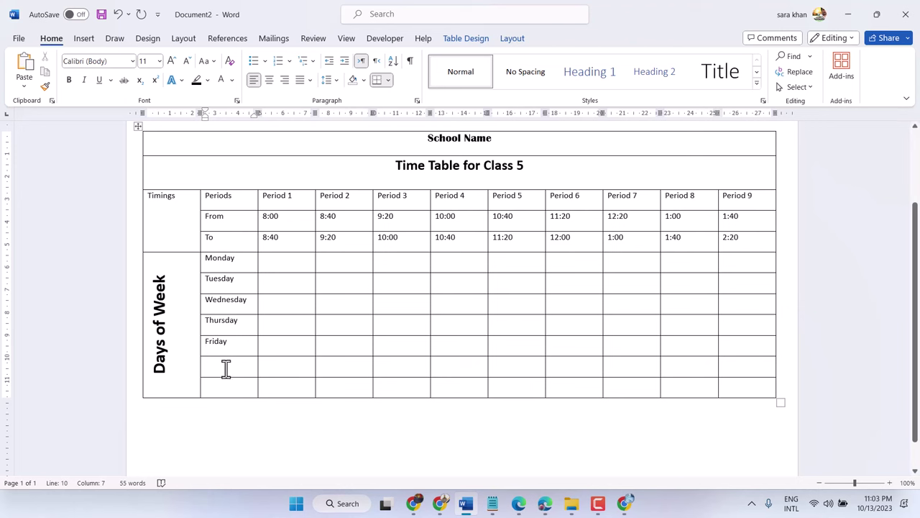
click(226, 368)
text(Satu)
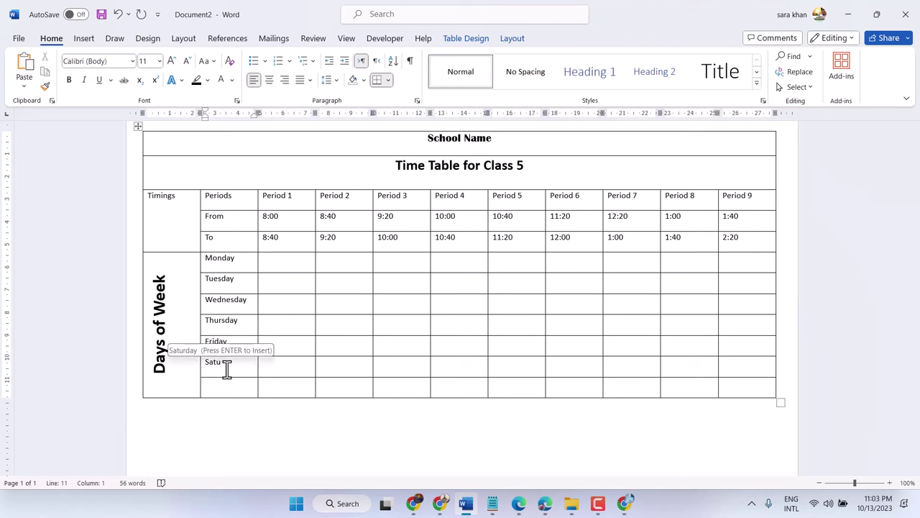
key(Return)
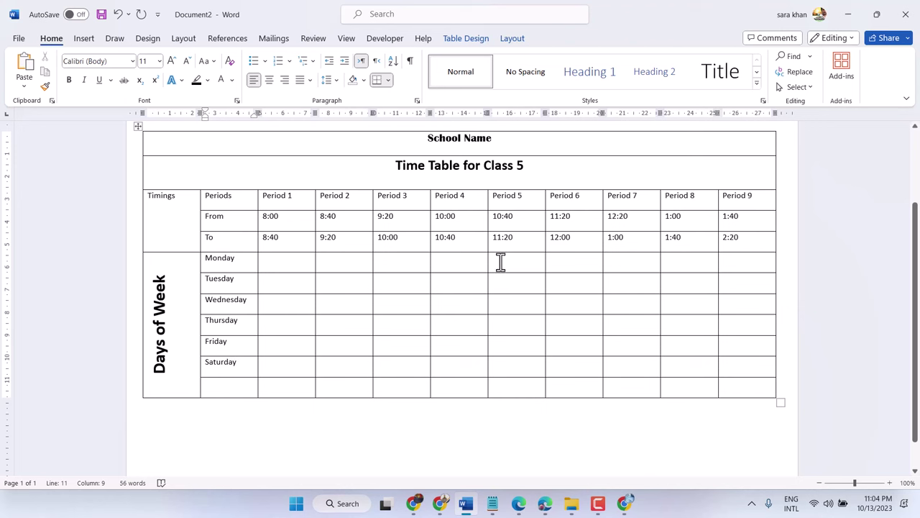
Step: Merge the Monday–Saturday Period 5 cells into one and start typing Break
drag(500, 262, 527, 367)
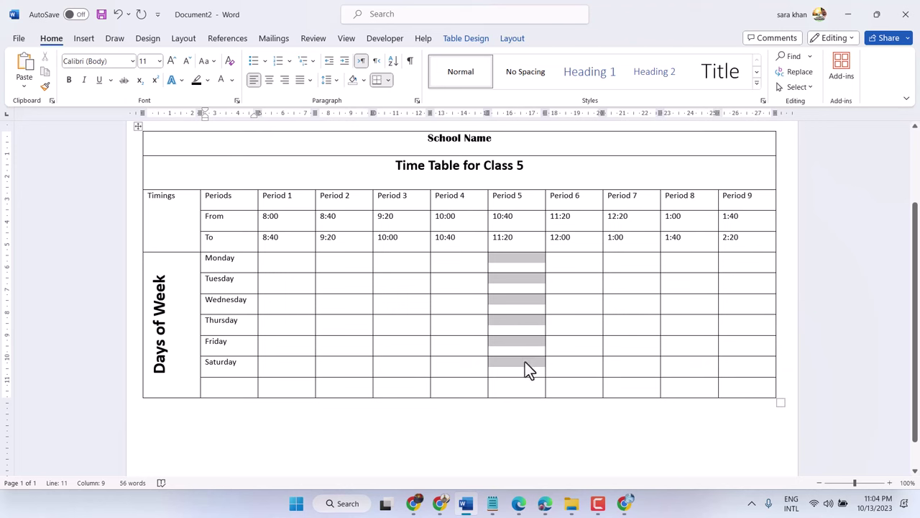
right_click(513, 278)
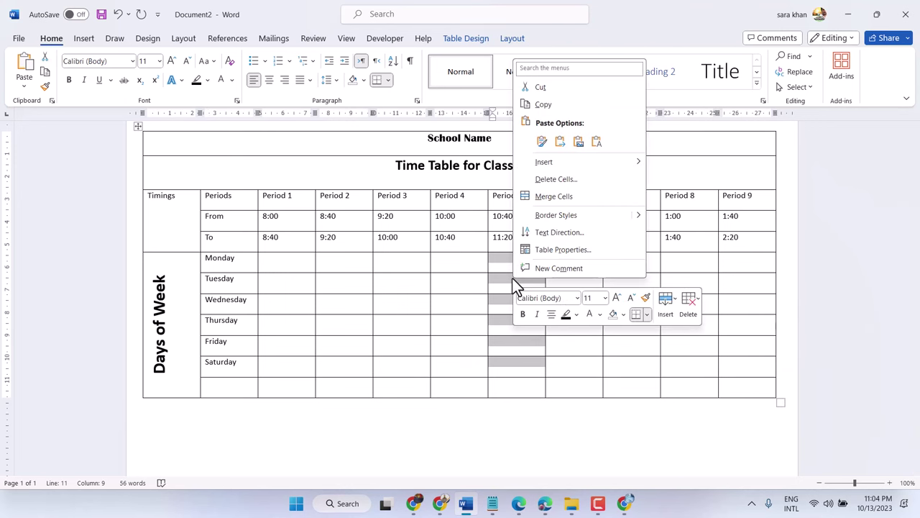
click(545, 197)
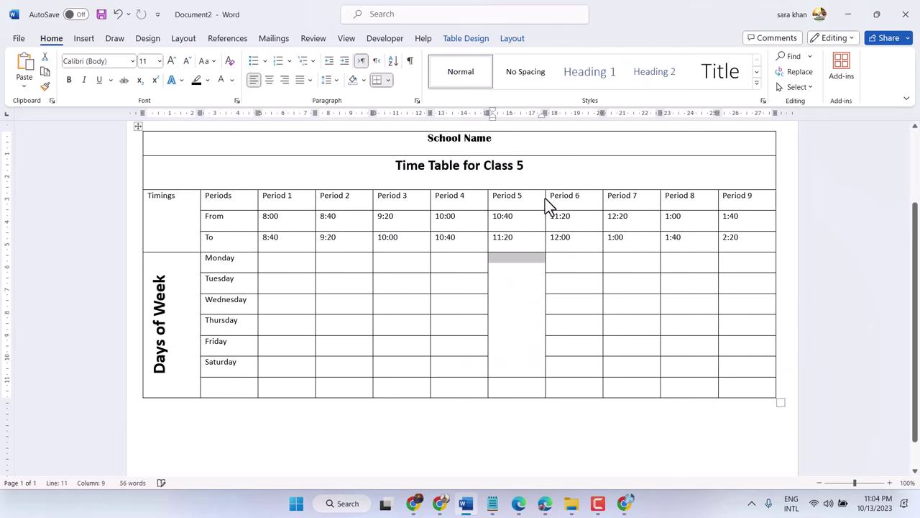
click(509, 291)
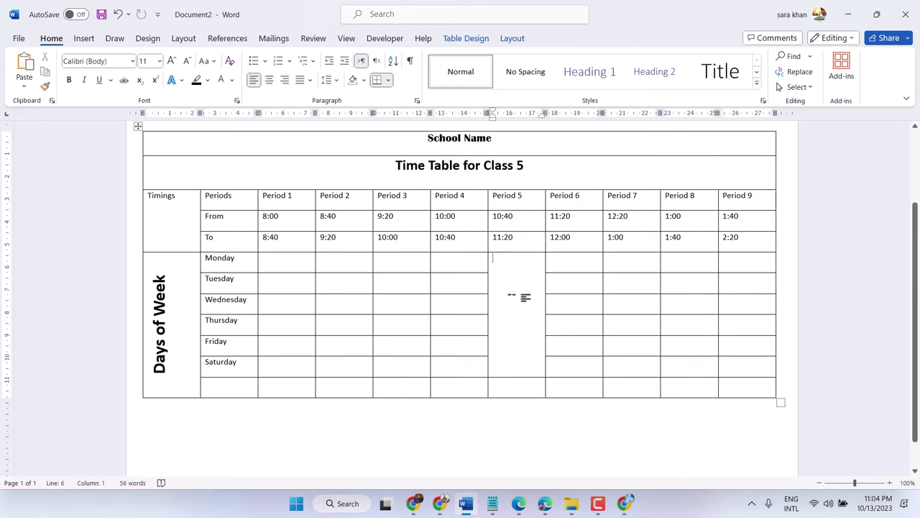
text(B)
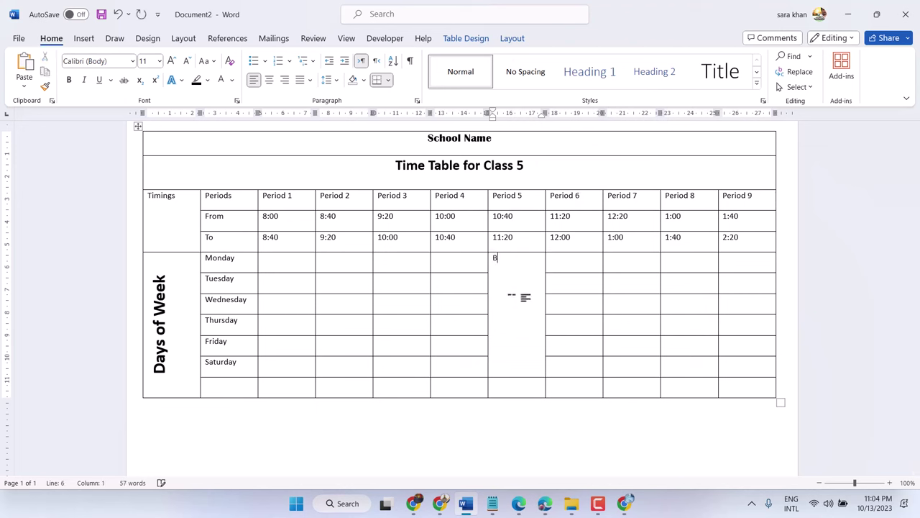
text(reak)
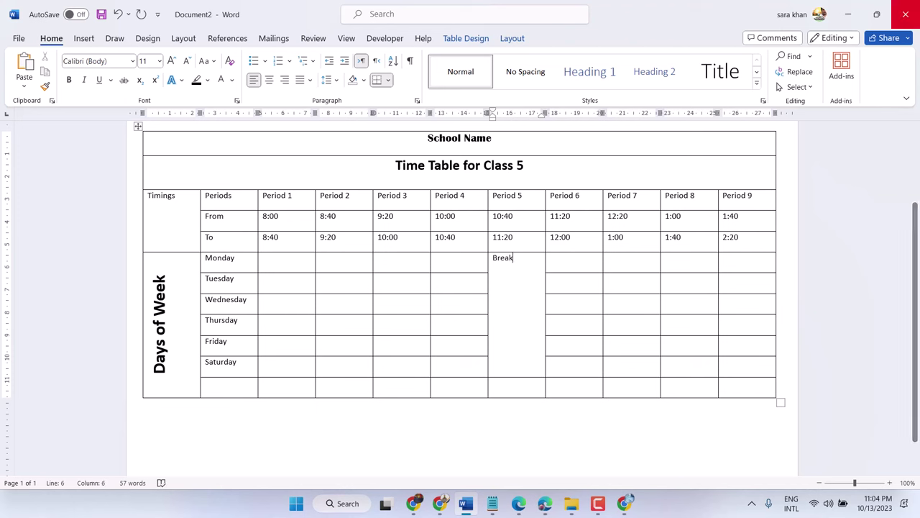
Step: Enlarge the word Break to 24 pt
double_click(503, 260)
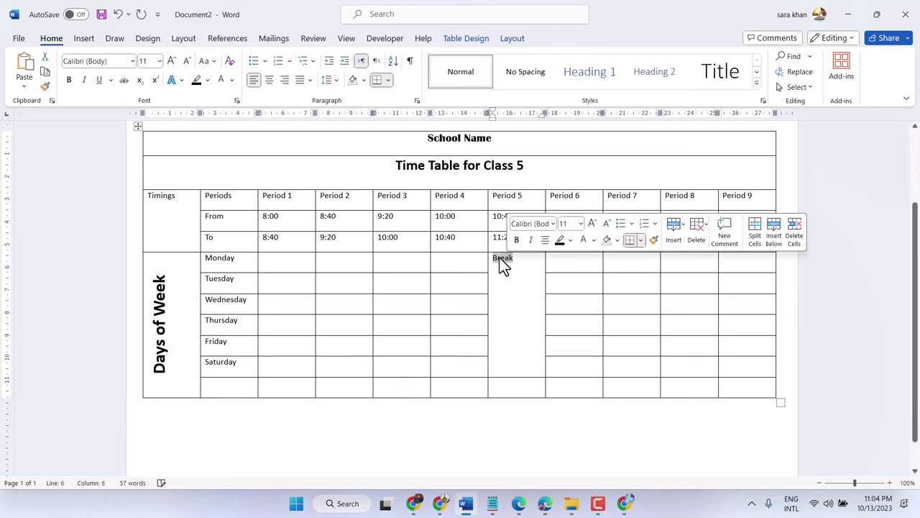
double_click(173, 65)
double_click(173, 65)
double_click(173, 64)
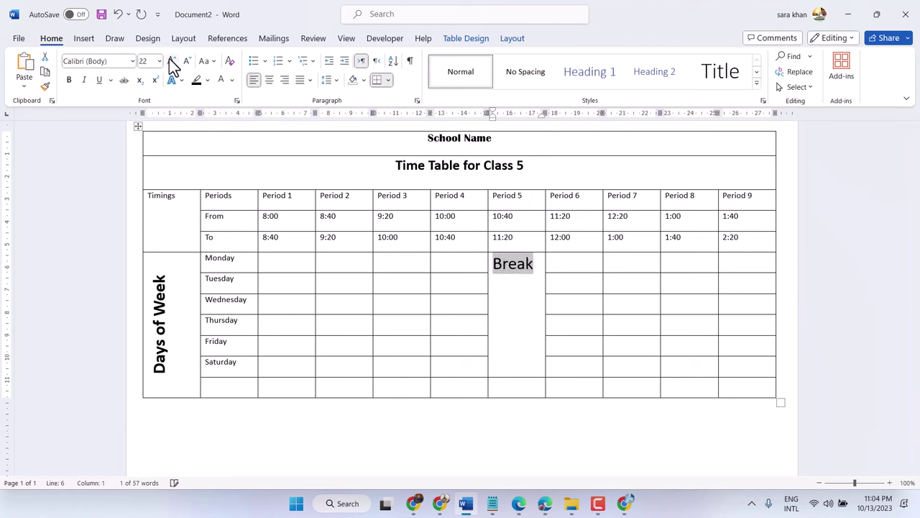
click(172, 64)
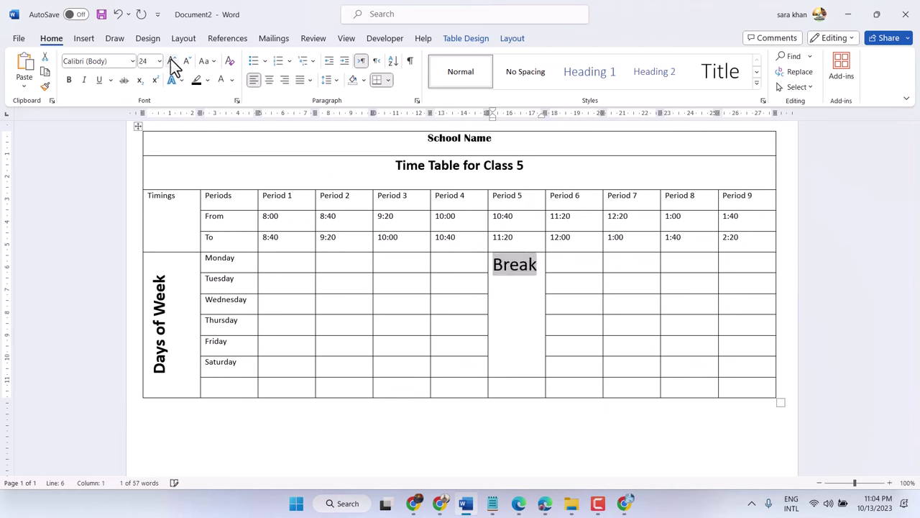
Step: Make Break bottom-to-top vertical, centred in its cell, in Britannic Bold
right_click(511, 278)
mouse_move(556, 353)
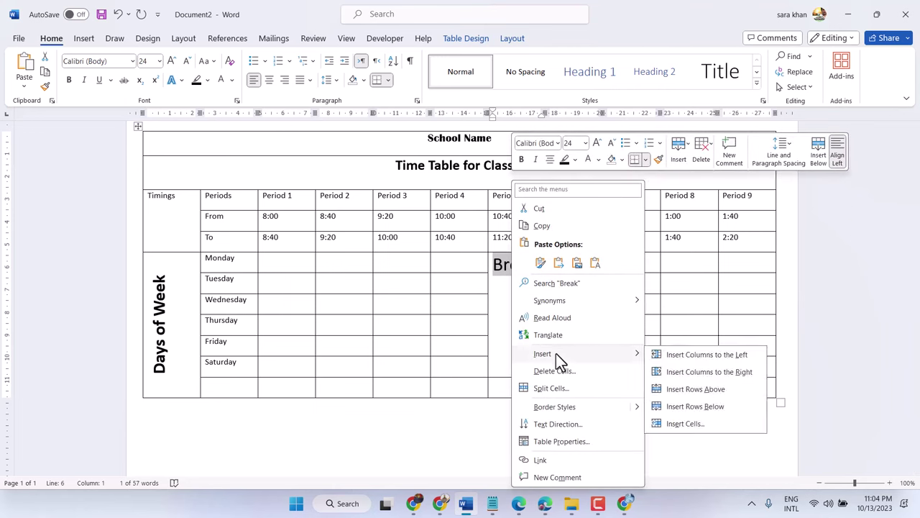
click(554, 425)
click(388, 231)
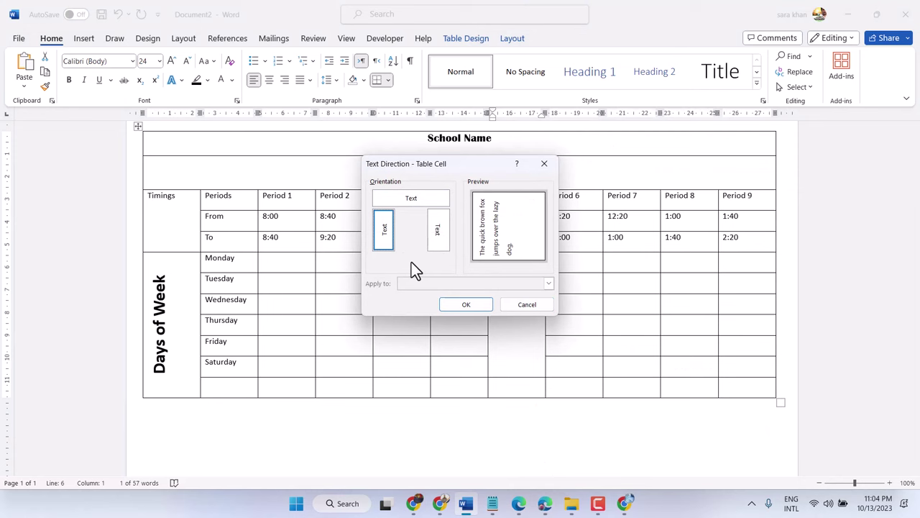
click(456, 307)
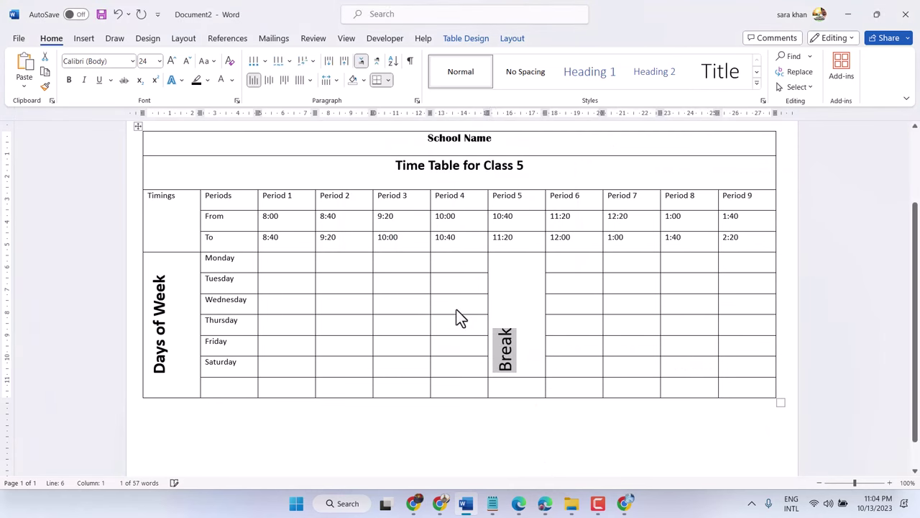
click(272, 80)
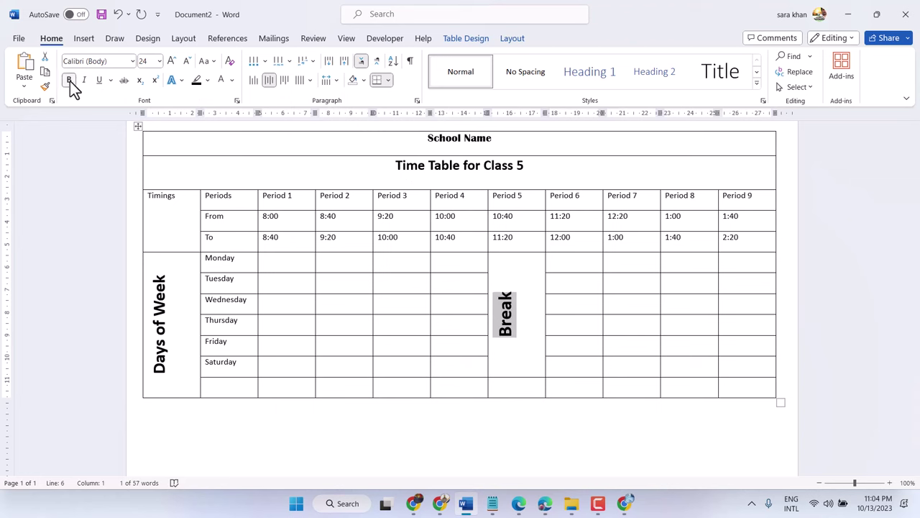
click(132, 61)
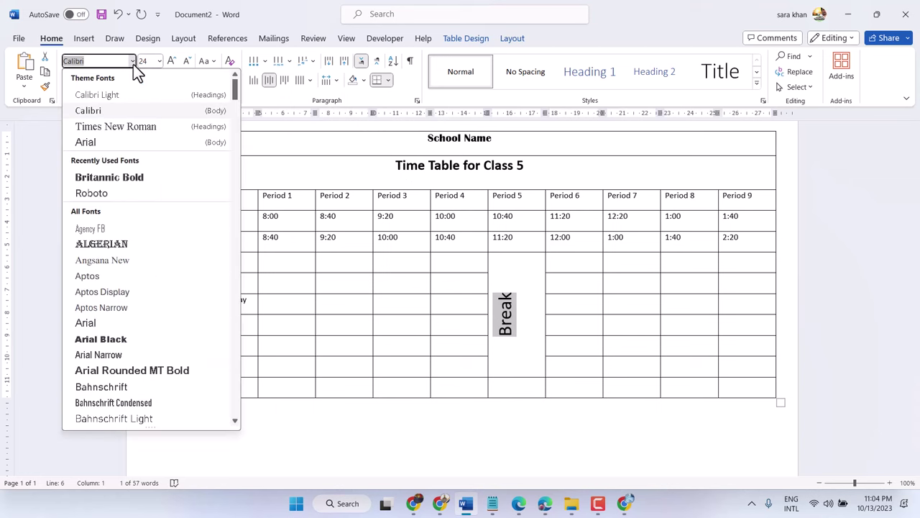
click(114, 177)
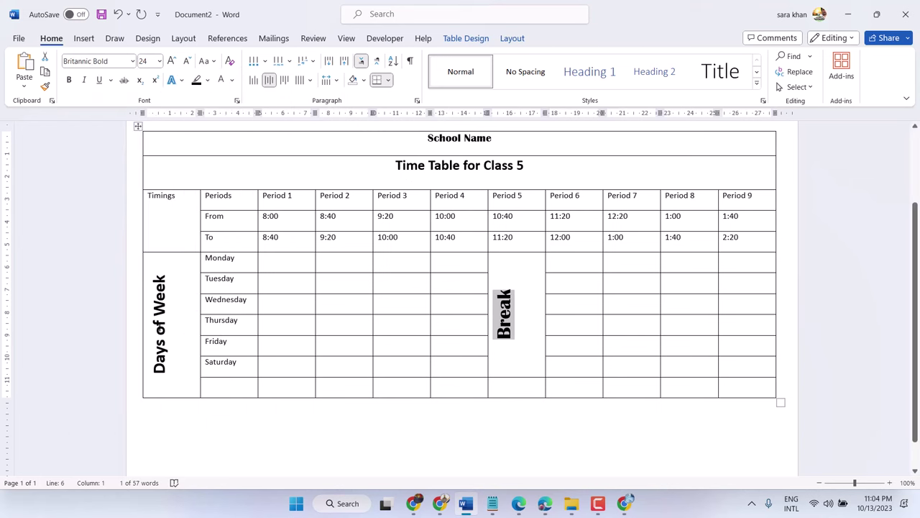
click(149, 364)
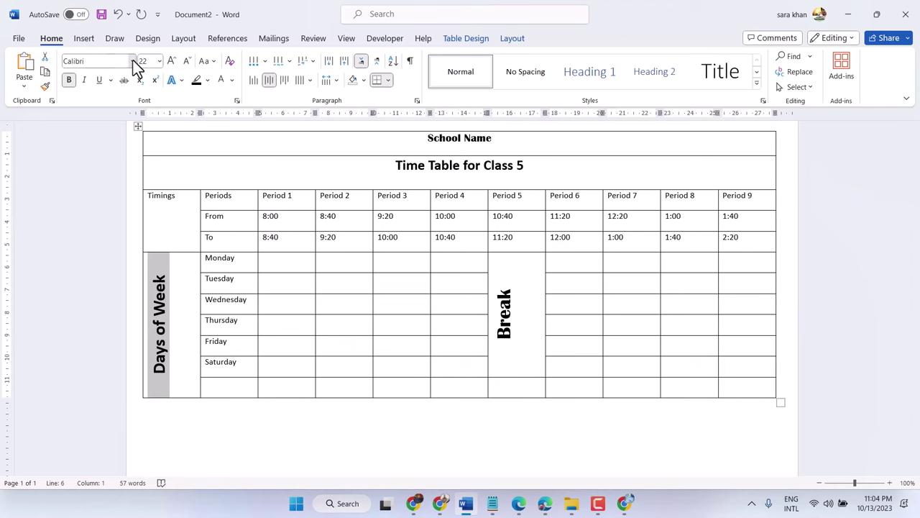
Step: Apply Britannic Bold to the Days of Week label and the 'Time Table for Class 5' title
click(133, 61)
click(118, 179)
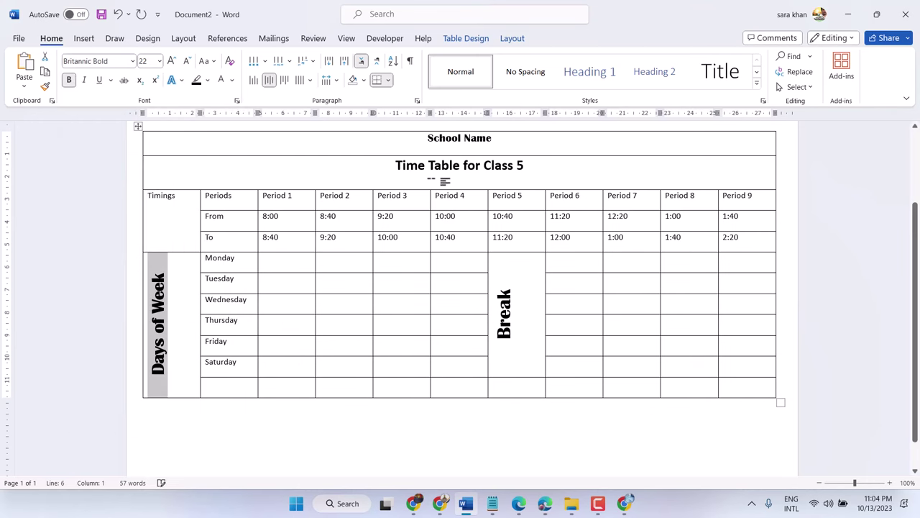
triple_click(432, 168)
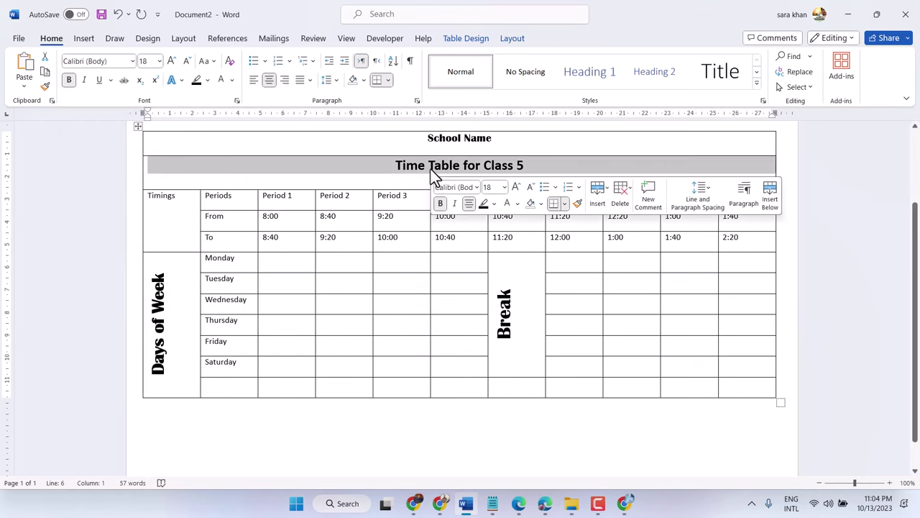
click(133, 61)
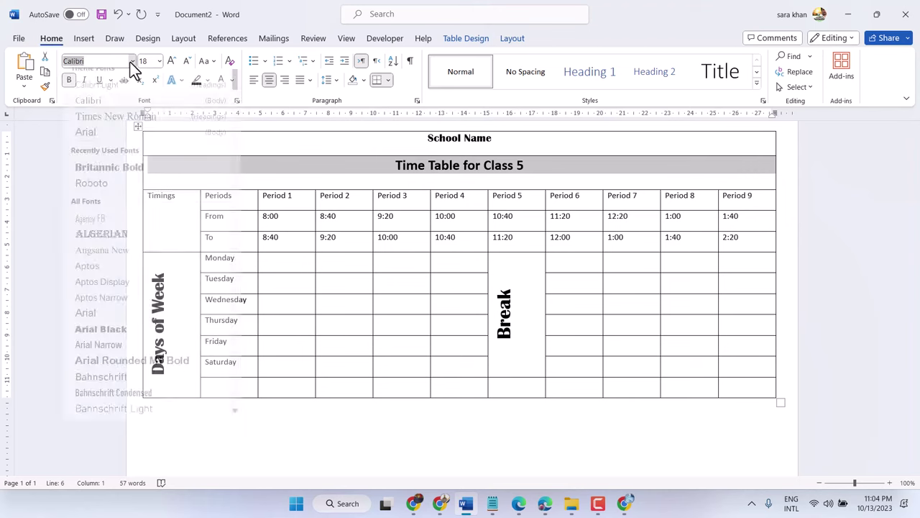
click(115, 178)
click(521, 348)
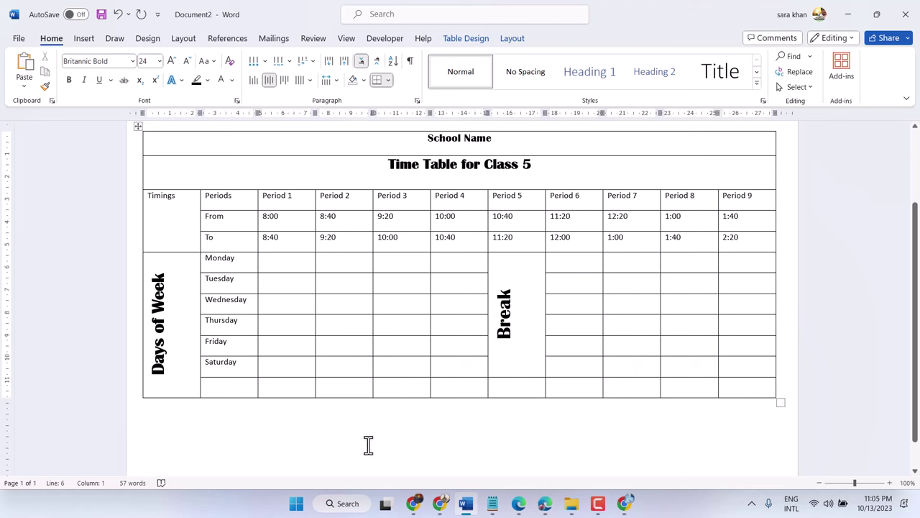
Step: Insert a new row below the table and extend the Days of Week cell into it
right_click(213, 388)
mouse_move(264, 255)
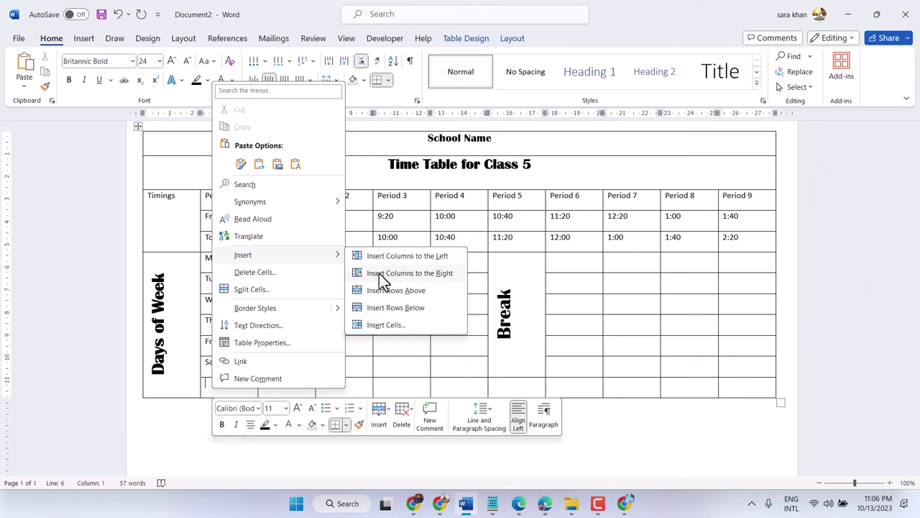
click(374, 310)
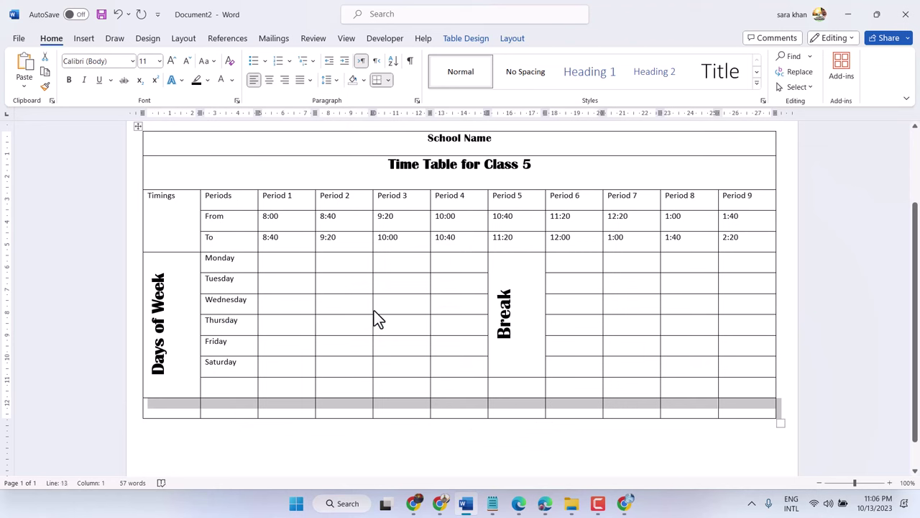
click(264, 388)
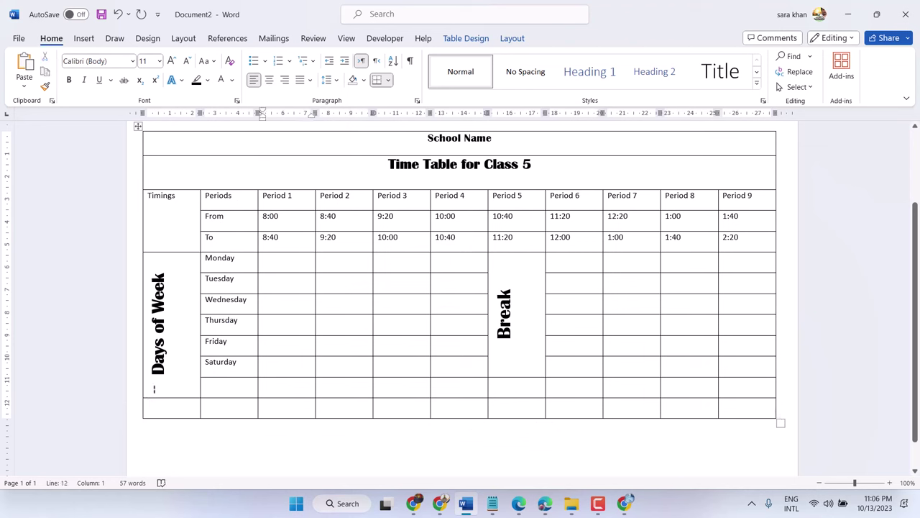
drag(159, 396, 160, 405)
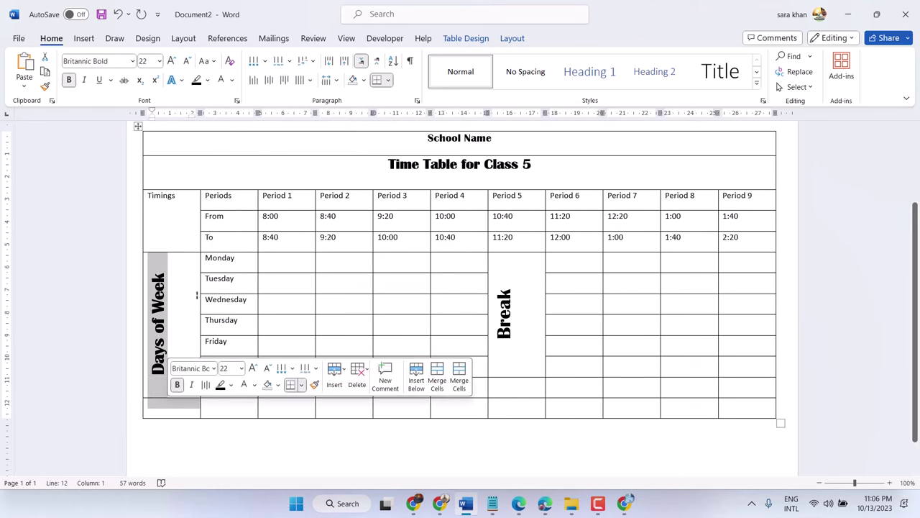
right_click(170, 286)
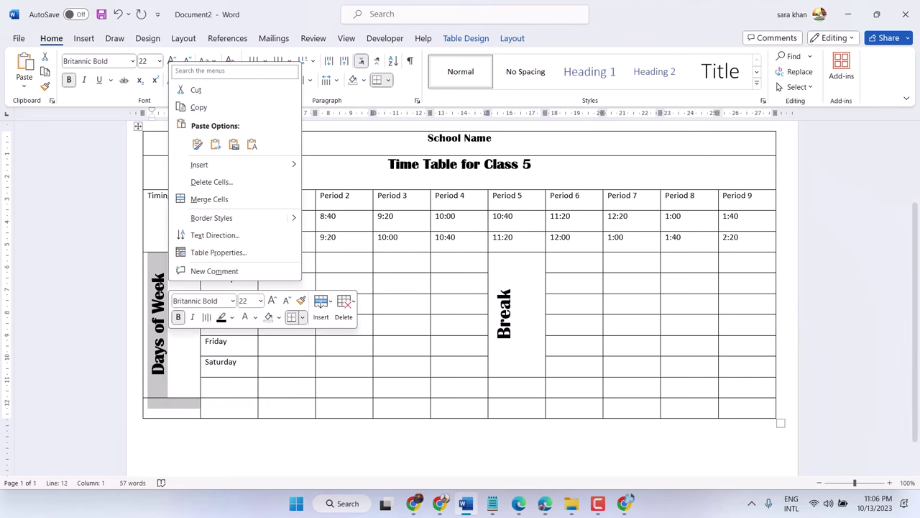
click(216, 201)
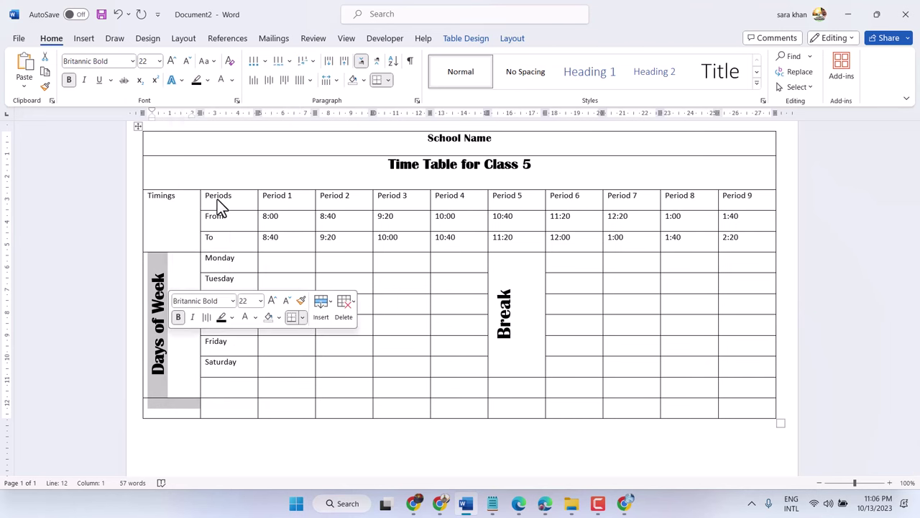
Step: Merge the empty row under Saturday into one wide cell
click(235, 390)
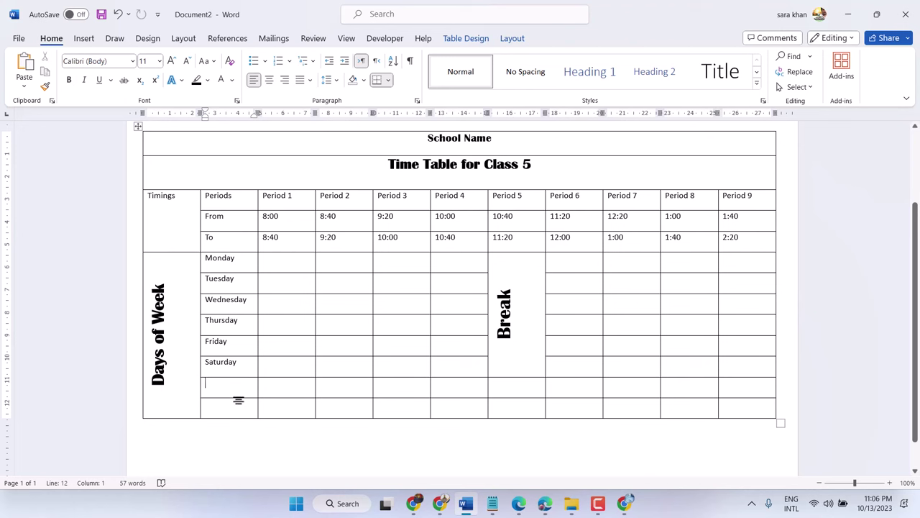
drag(238, 400, 723, 407)
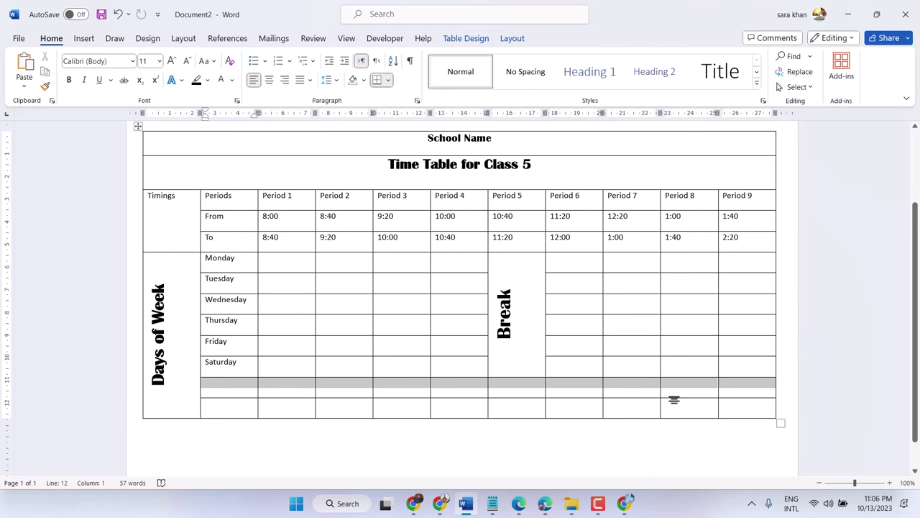
right_click(414, 387)
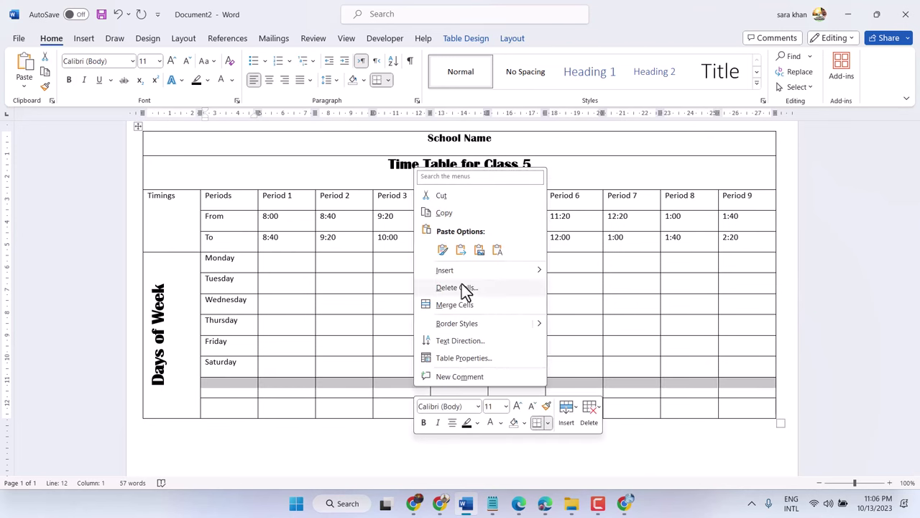
mouse_move(461, 273)
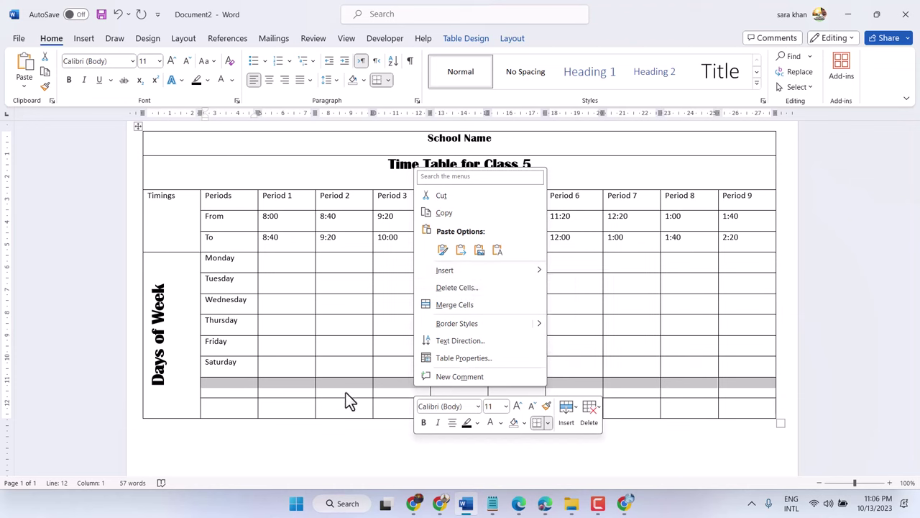
click(462, 305)
click(457, 387)
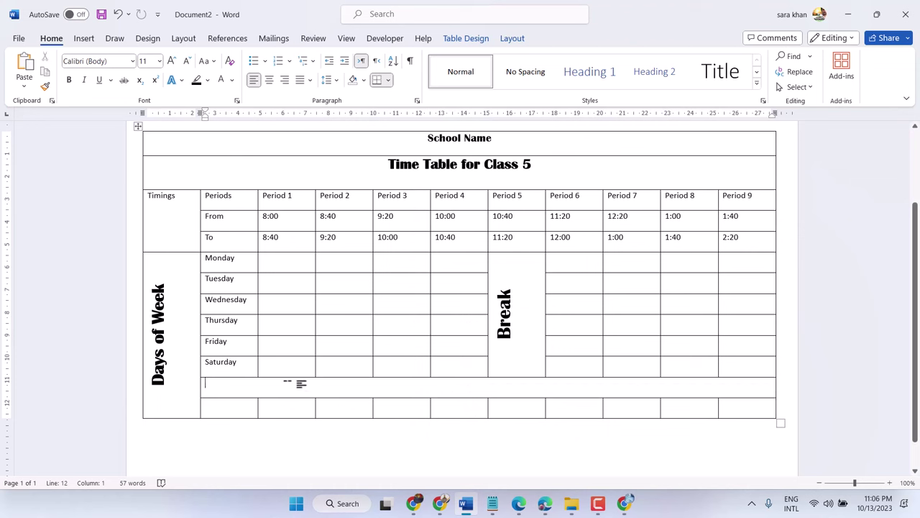
Step: Split the merged row into 2 columns, 1 row, and type Teacher Signature and Principal Signature
right_click(243, 385)
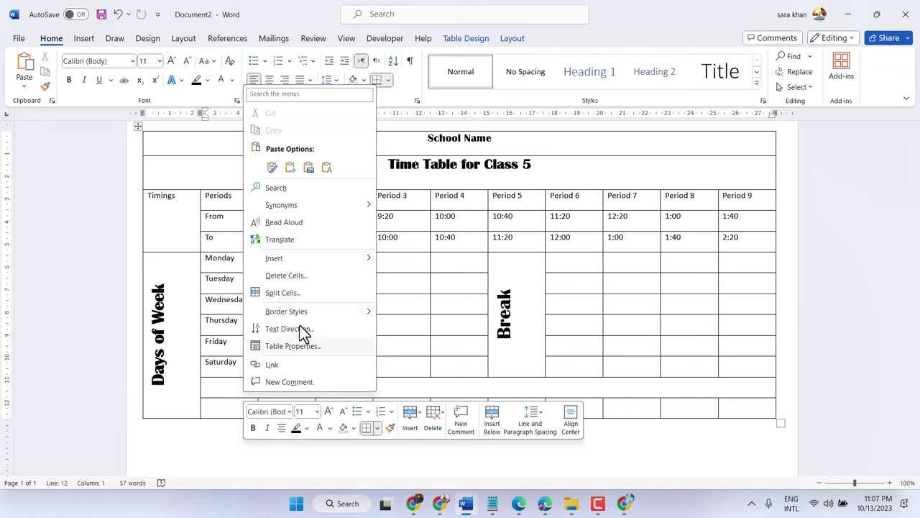
click(288, 293)
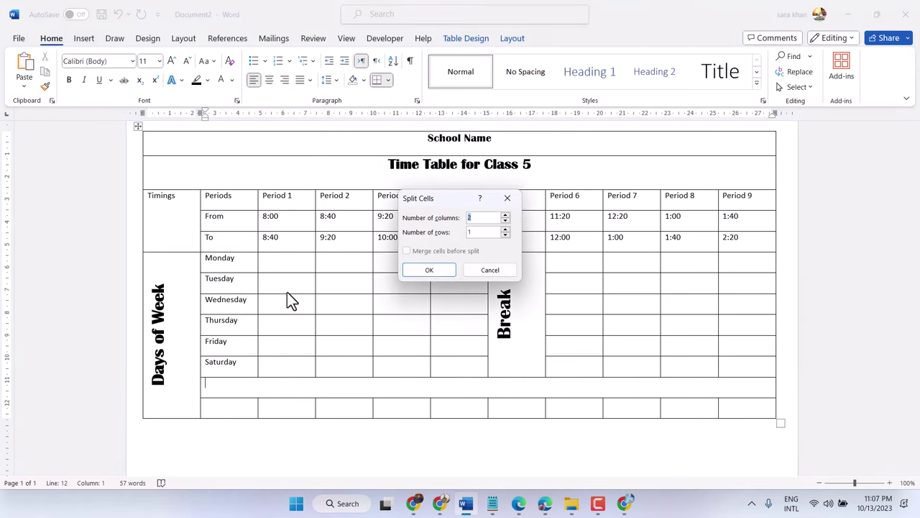
click(422, 271)
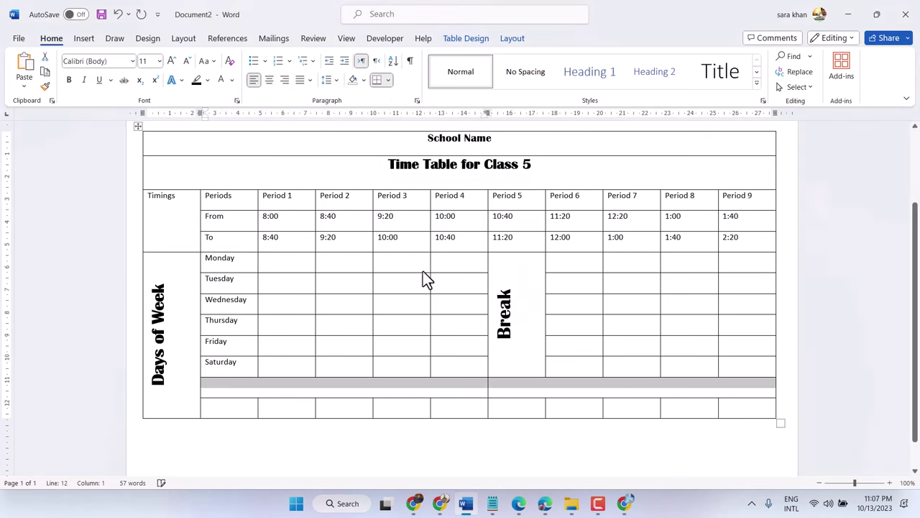
click(423, 384)
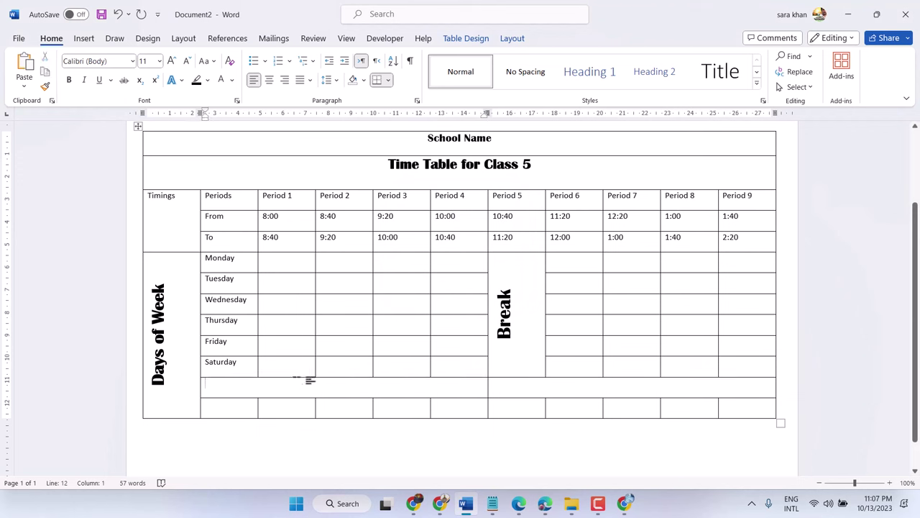
text(Teacher Signature)
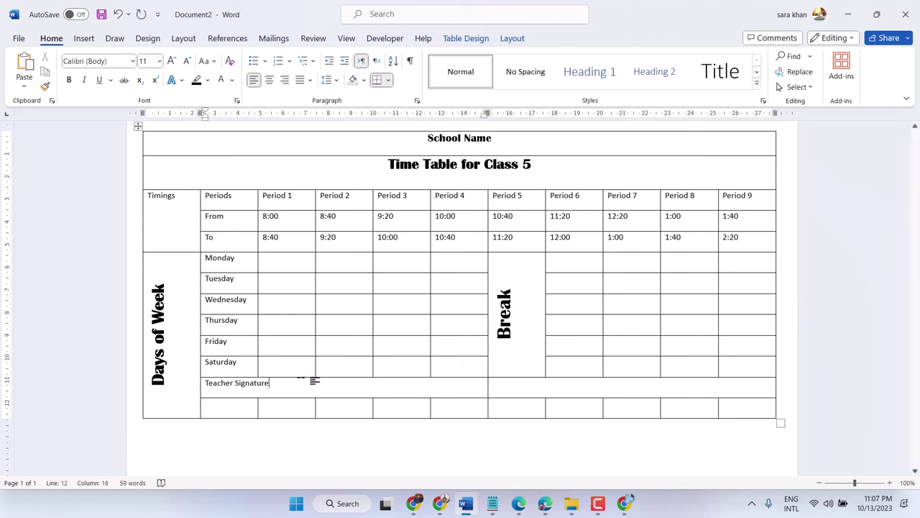
click(530, 384)
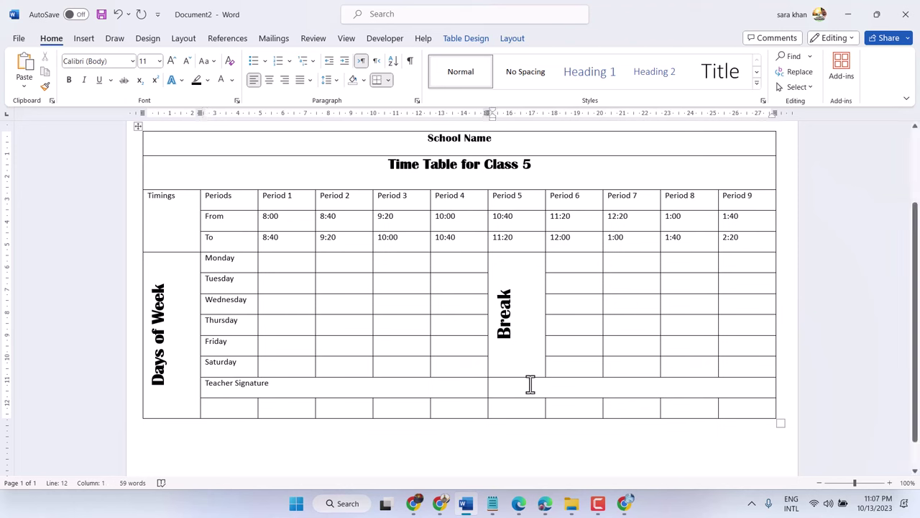
text(Principal Signature)
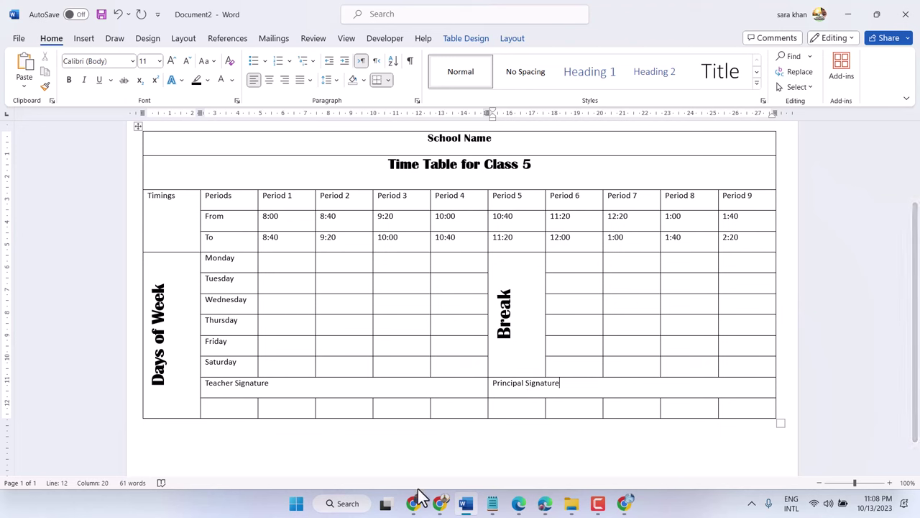
Step: Relabel the cell 'Class Teacher Signature', stretch the table taller, and draw a line beneath the label
click(207, 386)
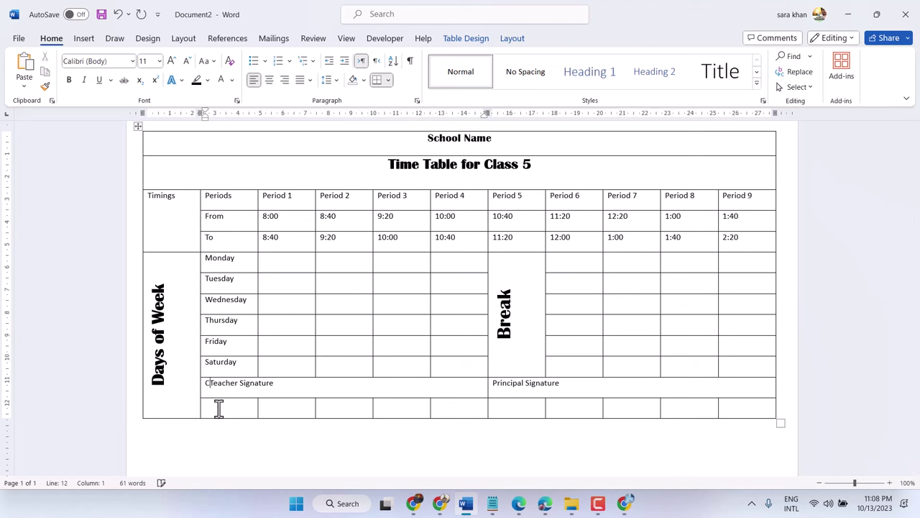
text(Class)
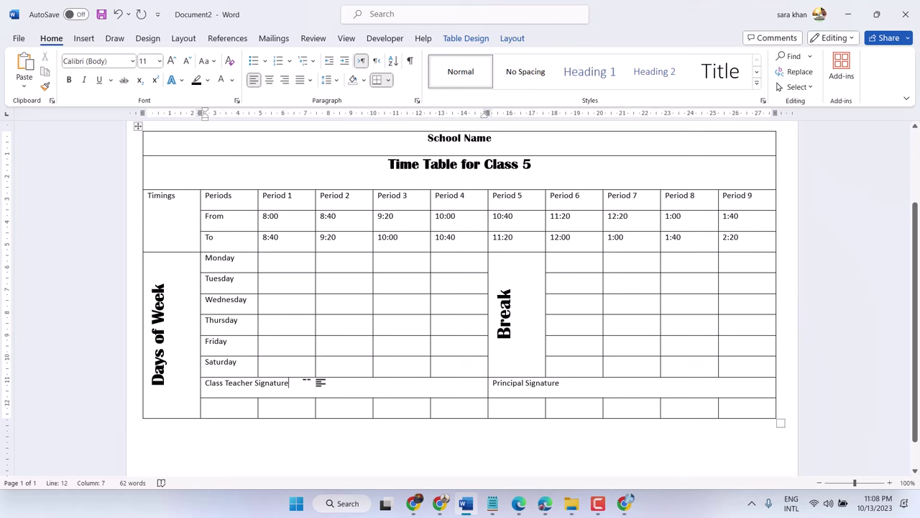
click(320, 382)
drag(783, 427, 786, 448)
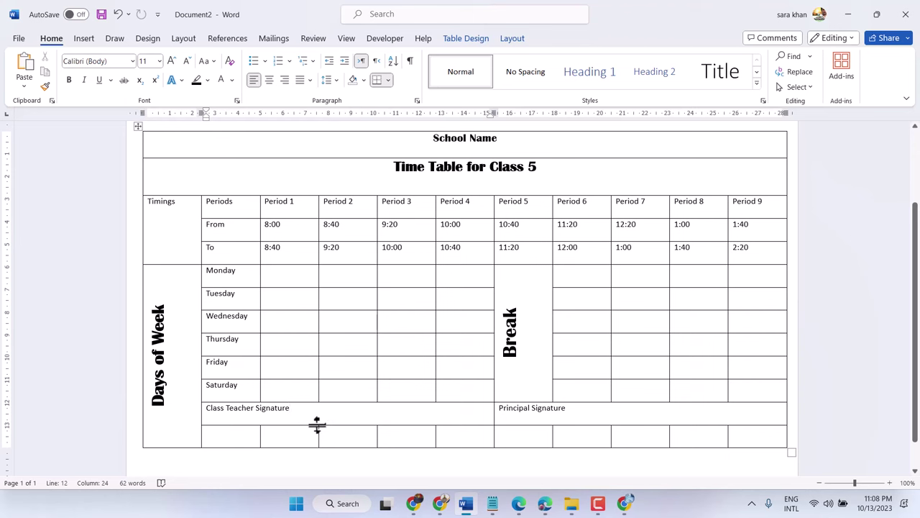
drag(317, 425, 330, 418)
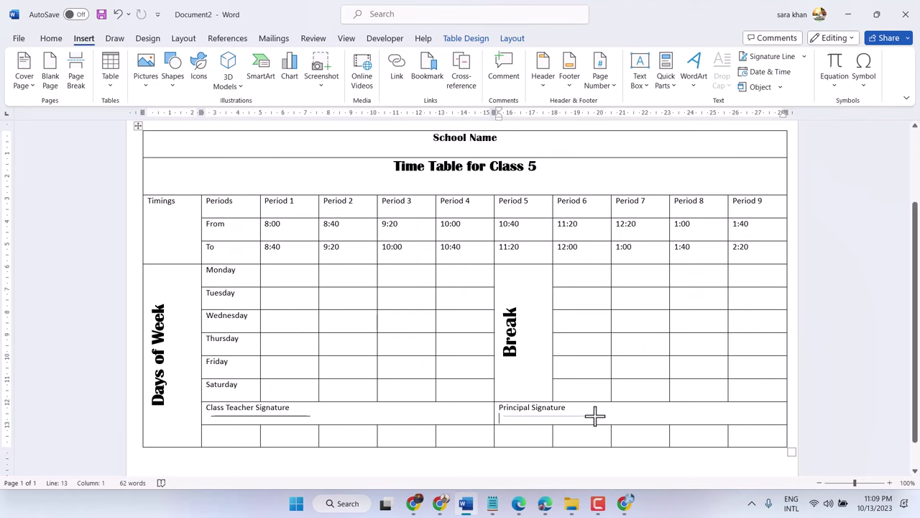
Step: Draw a signature line under Principal Signature and set its weight to 2¼ pt
drag(597, 417, 596, 416)
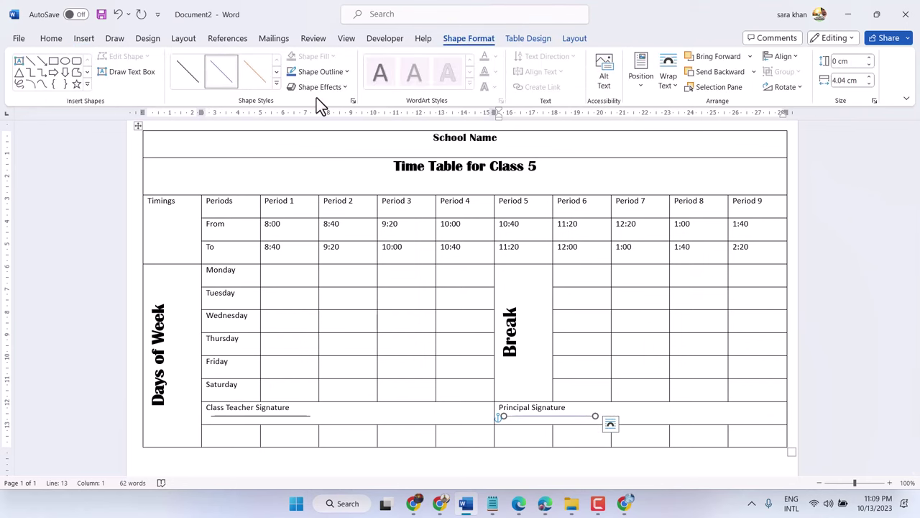
click(338, 75)
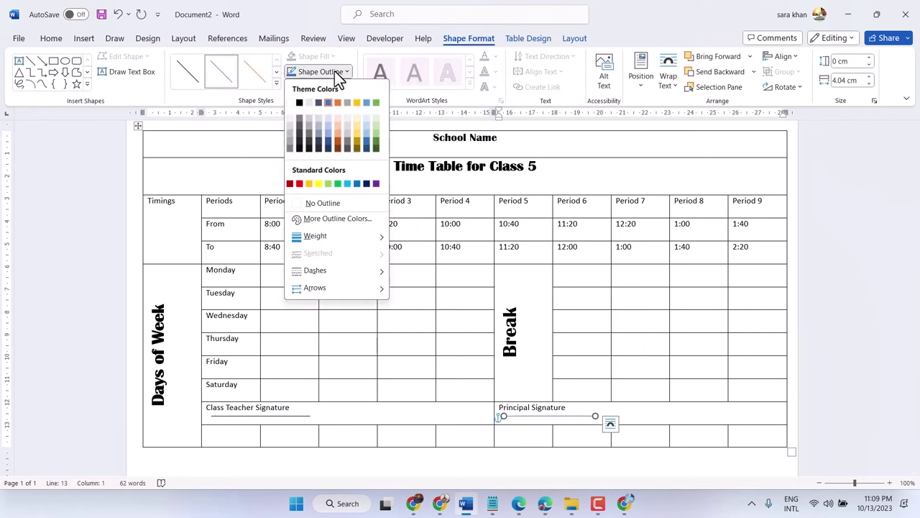
mouse_move(339, 239)
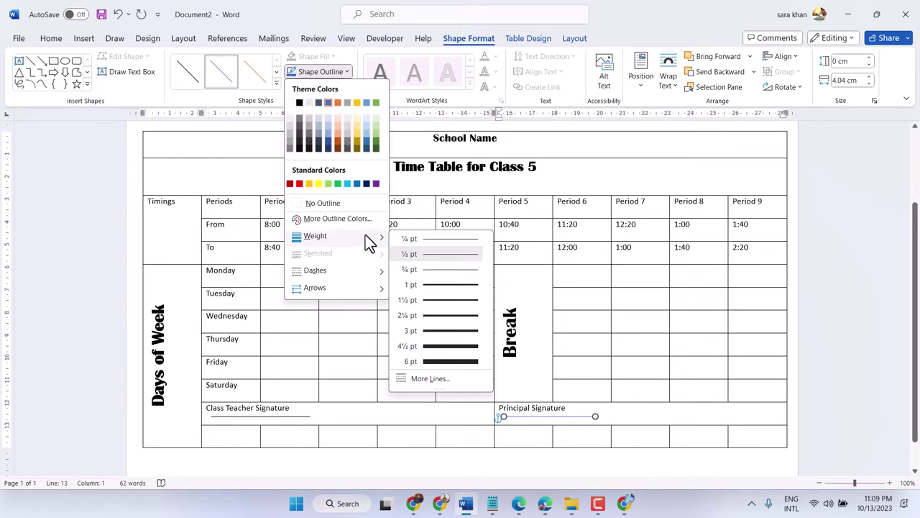
click(432, 315)
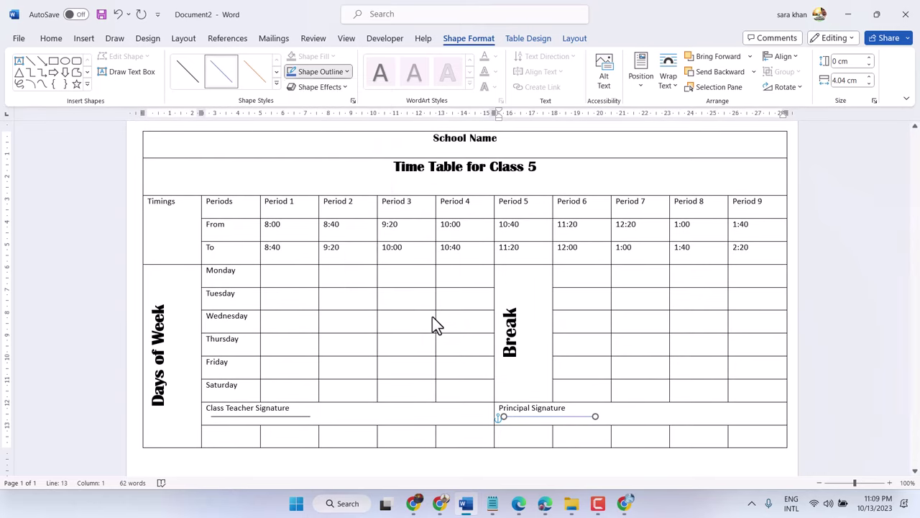
click(262, 420)
Step: Select the Class Teacher Signature cell, check the table design and layout options, then undo and redo the Principal line
triple_click(308, 408)
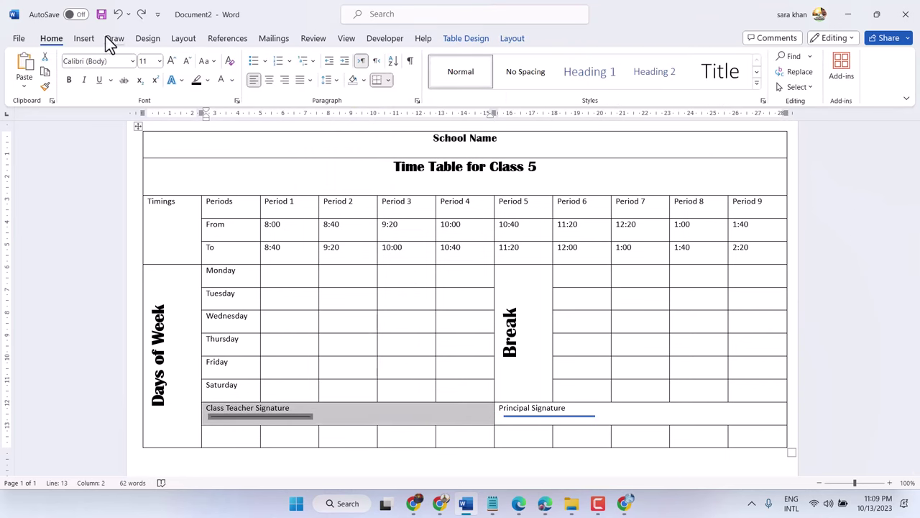
click(461, 40)
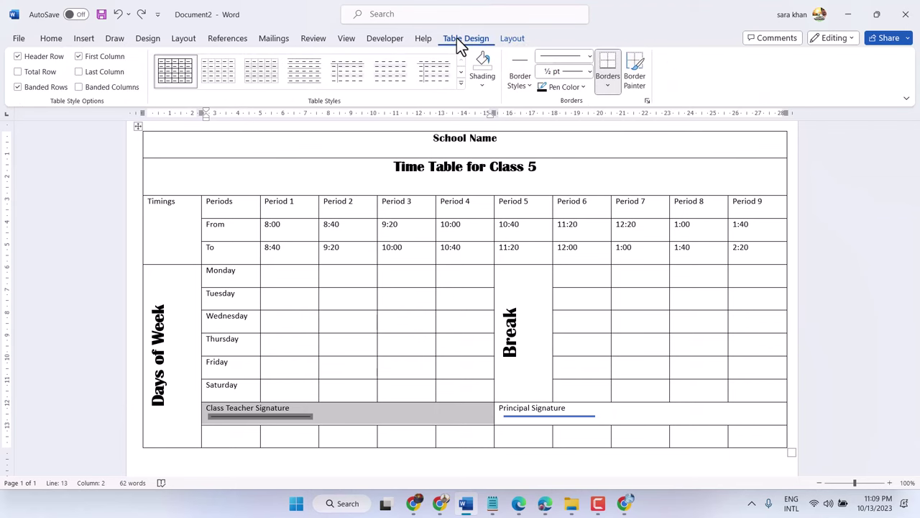
click(506, 40)
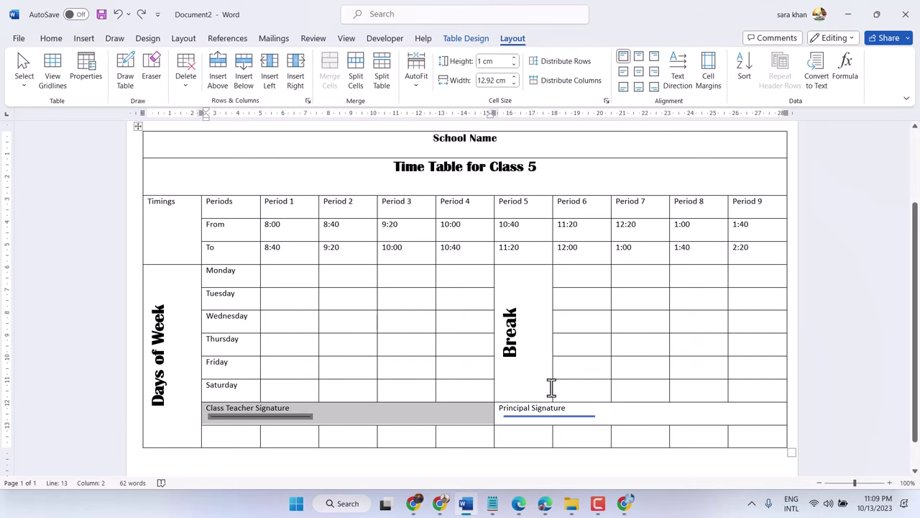
click(555, 417)
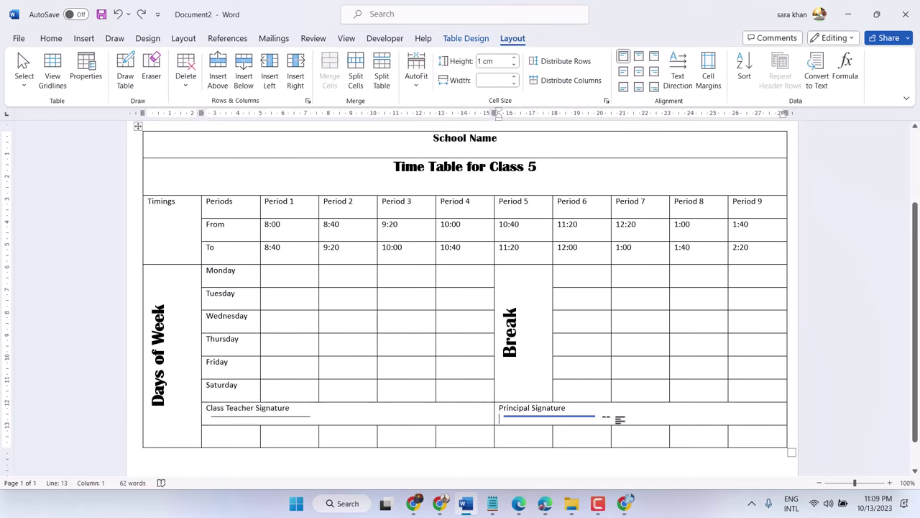
click(122, 18)
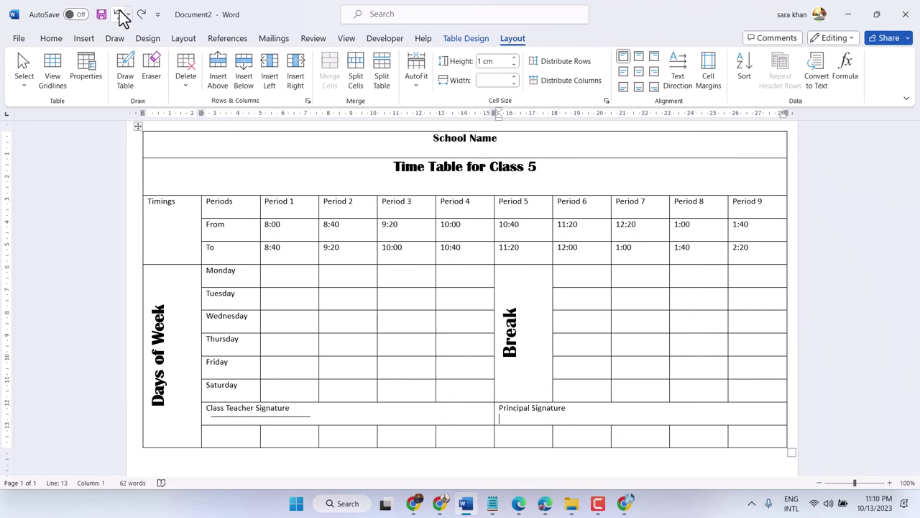
click(141, 14)
Step: Begin entering 'Scien' as the subject in the Monday Period 1 cell
click(643, 411)
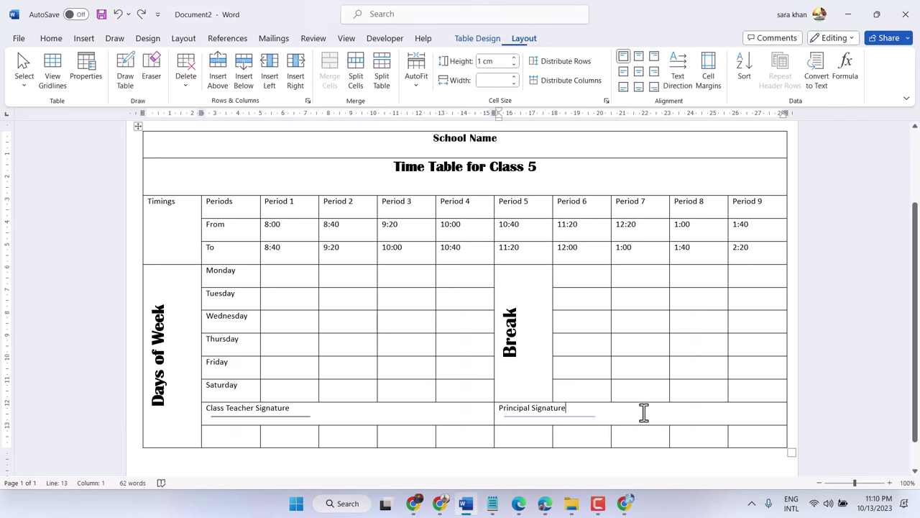
click(292, 274)
Step: Enter Science in Monday's Period 1 cell and copy it into Tuesday through Saturday
text(Science)
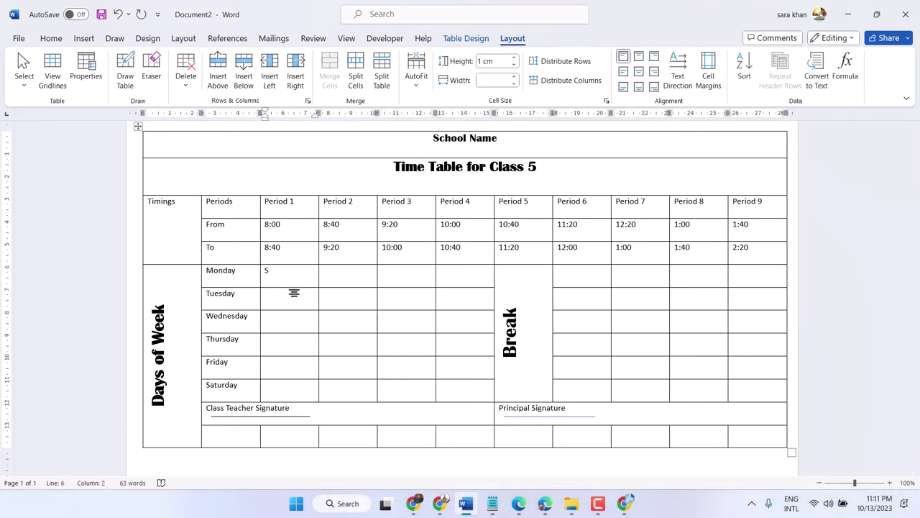
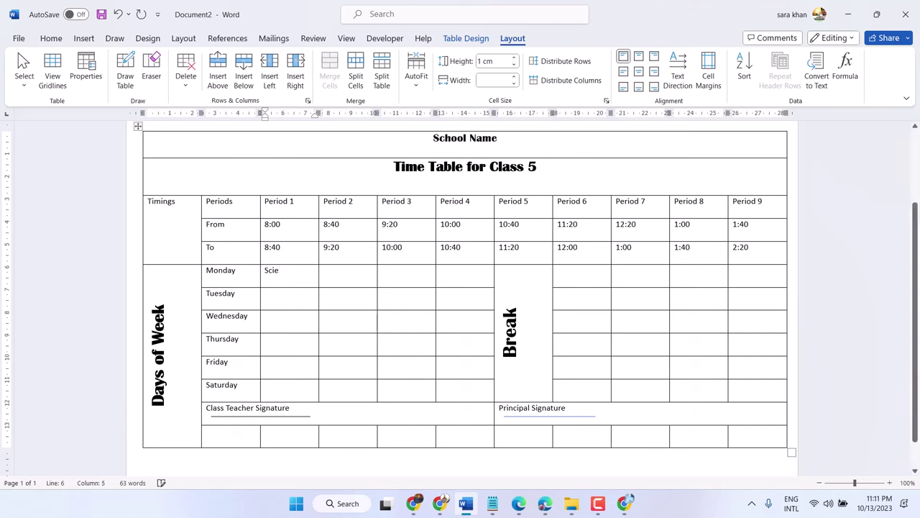
Step: Begin entering 'Scien' as the subject in the Monday Period 1 cell
Step: Enter Science in Monday's Period 1 cell and copy it into Tuesday through Saturday
text(nce)
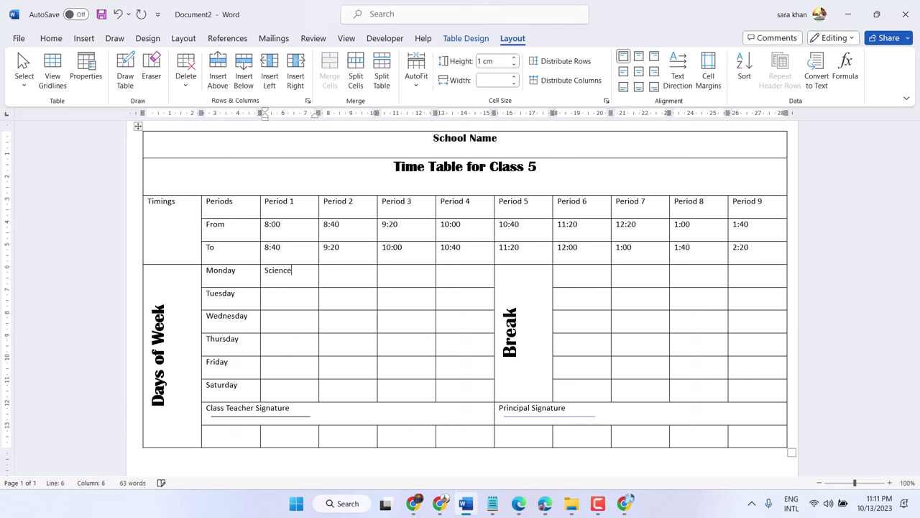
click(285, 301)
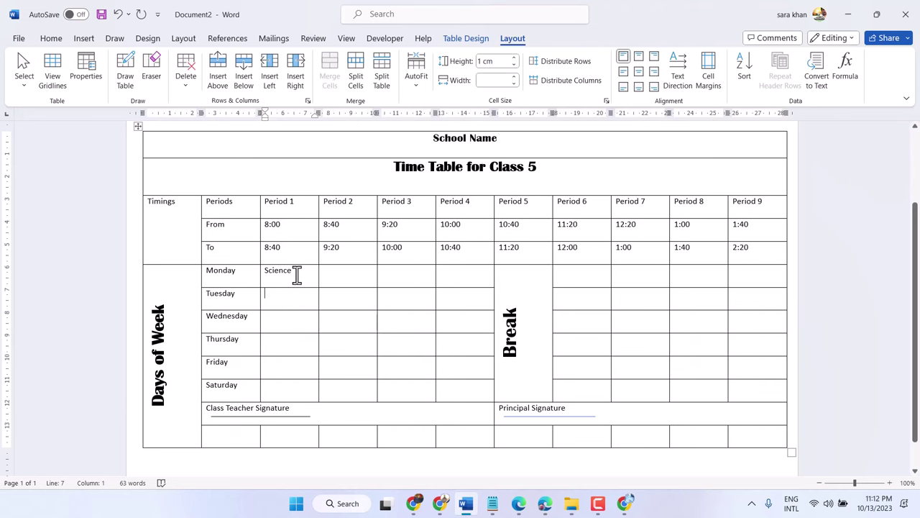
drag(296, 274, 266, 271)
right_click(265, 271)
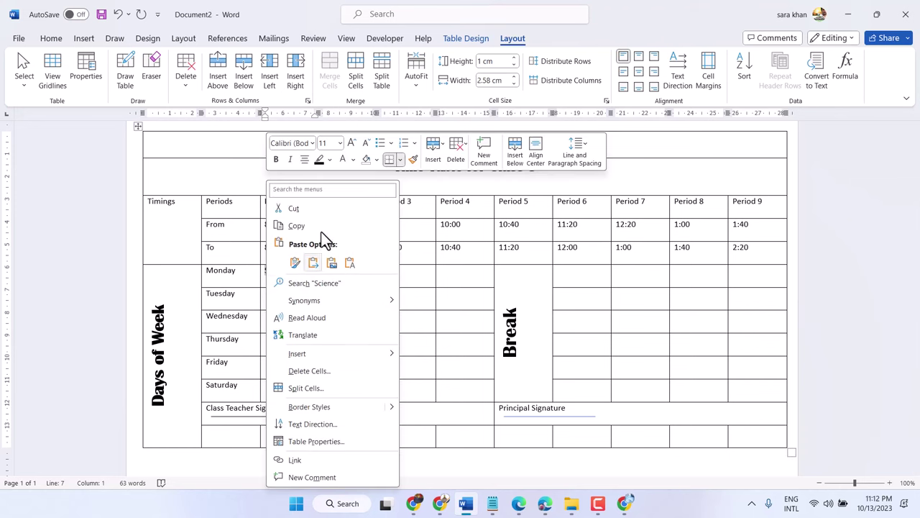
click(296, 225)
click(288, 296)
right_click(288, 296)
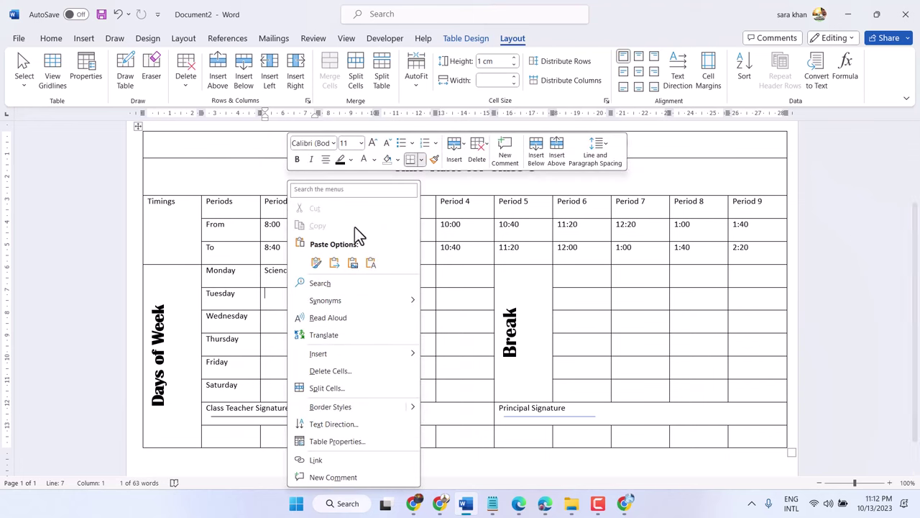
click(374, 264)
click(289, 320)
right_click(290, 320)
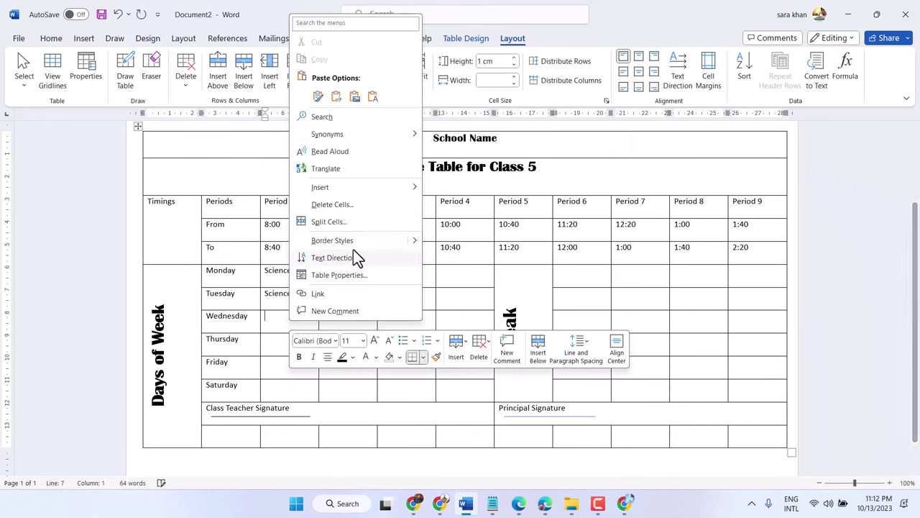
click(373, 96)
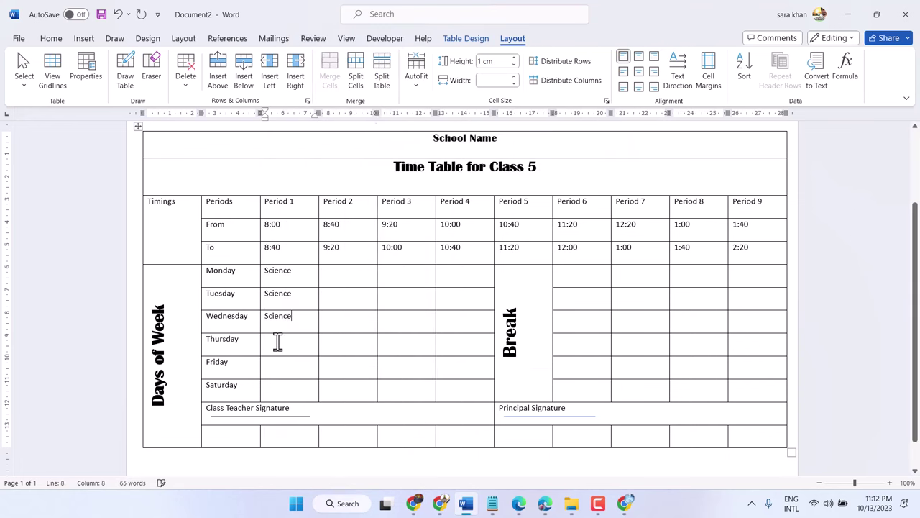
click(278, 341)
right_click(278, 341)
click(360, 116)
right_click(292, 368)
click(374, 146)
click(290, 385)
right_click(289, 384)
click(373, 153)
Step: Type Math in Monday's Period 2 cell and paste it down the Period 2 column
click(349, 274)
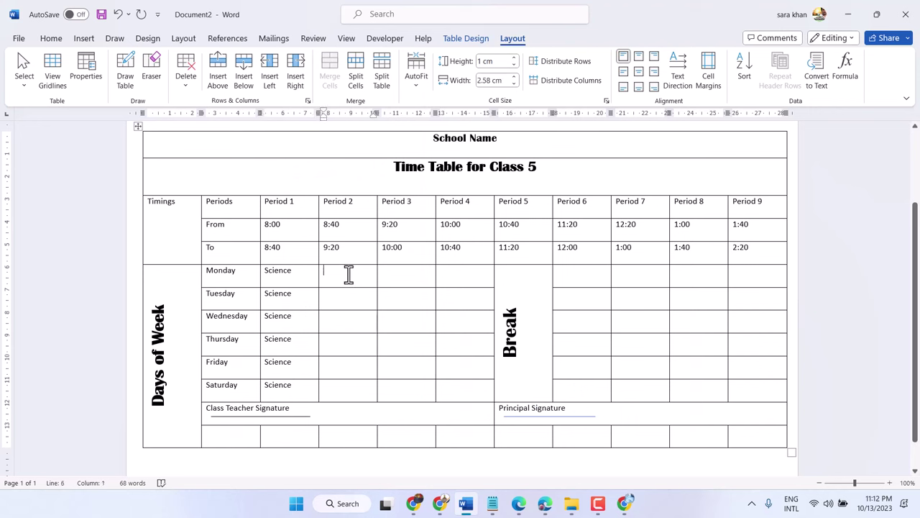
text(Math)
double_click(333, 271)
right_click(333, 279)
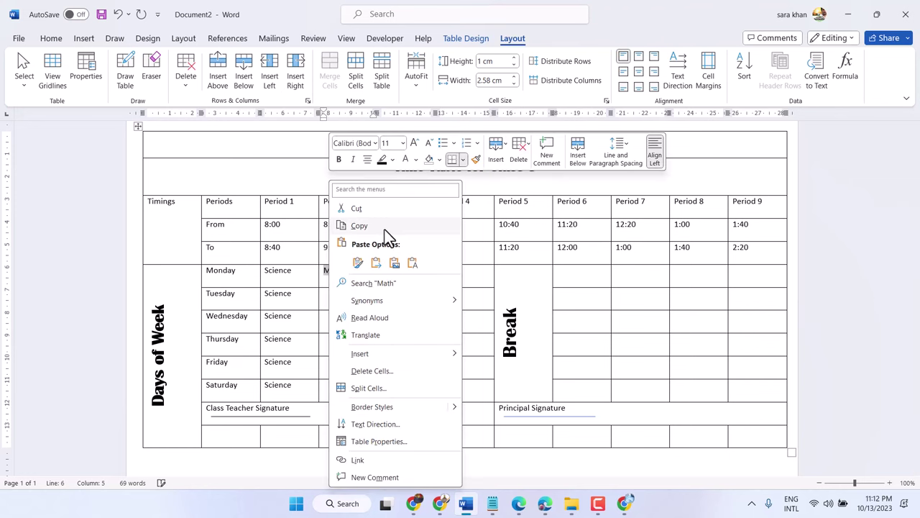
click(385, 227)
click(358, 308)
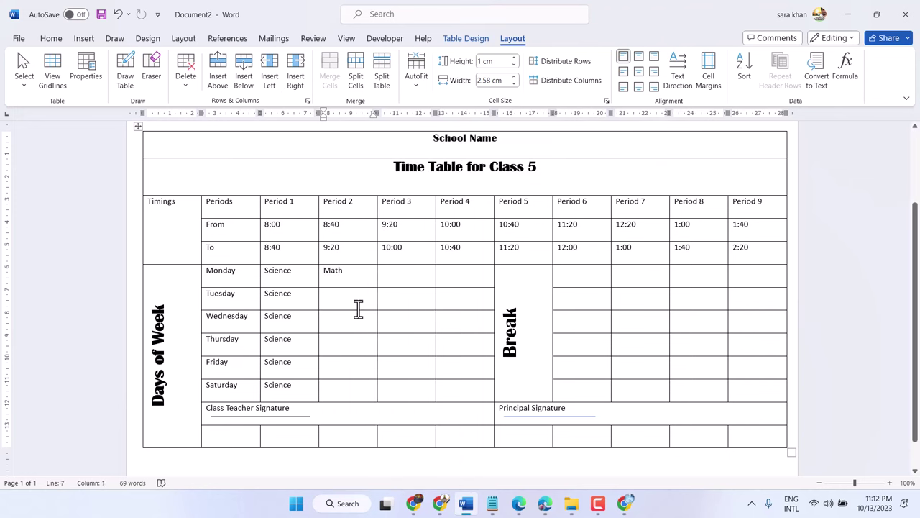
key(ctrl+v)
click(357, 322)
key(ctrl+v)
click(358, 339)
key(ctrl+v)
click(405, 274)
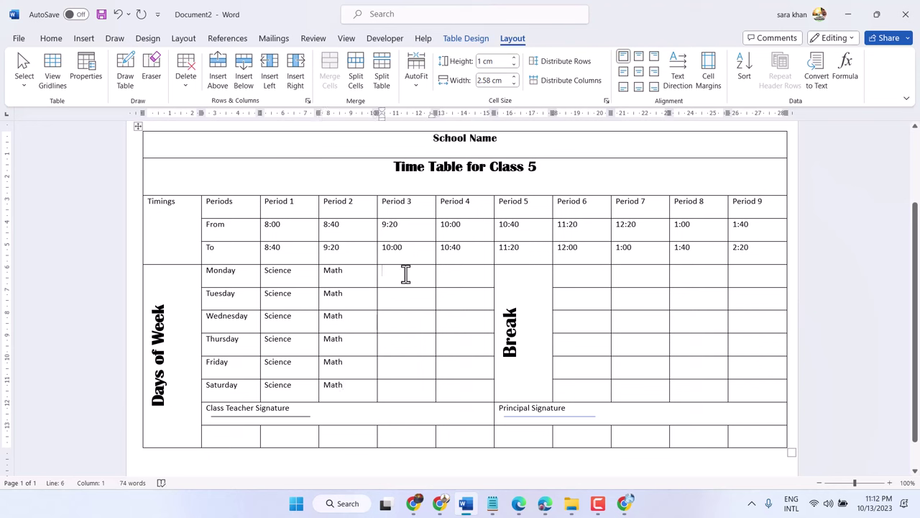
Step: Enter G.K in Monday's Period 3 cell and paste it down the Period 3 column
text(G.K)
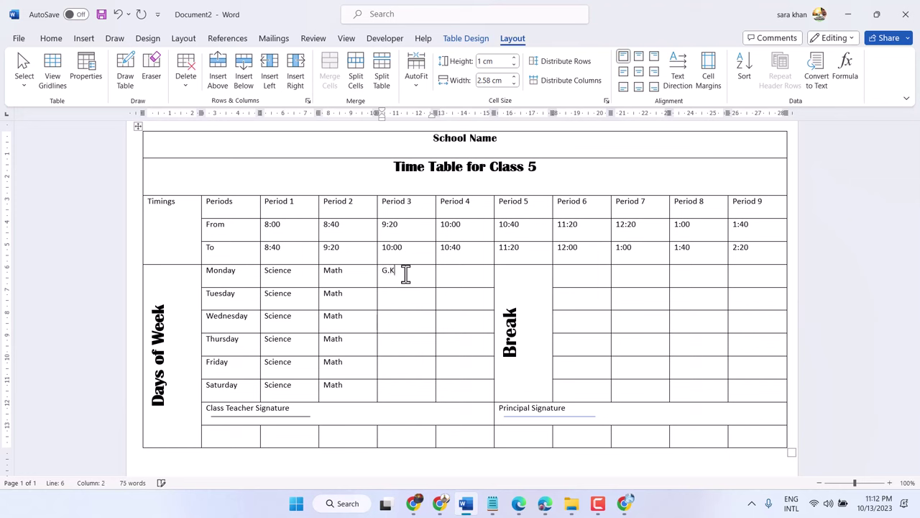
right_click(384, 270)
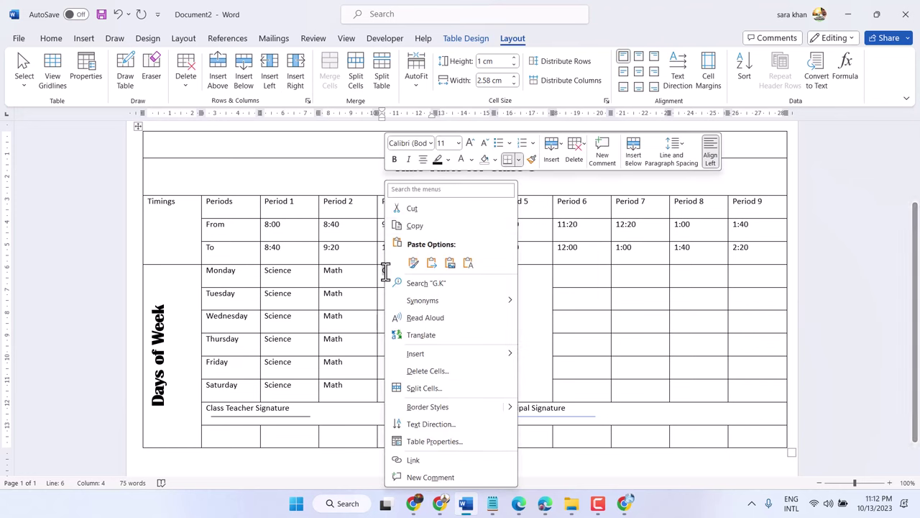
click(421, 227)
click(413, 299)
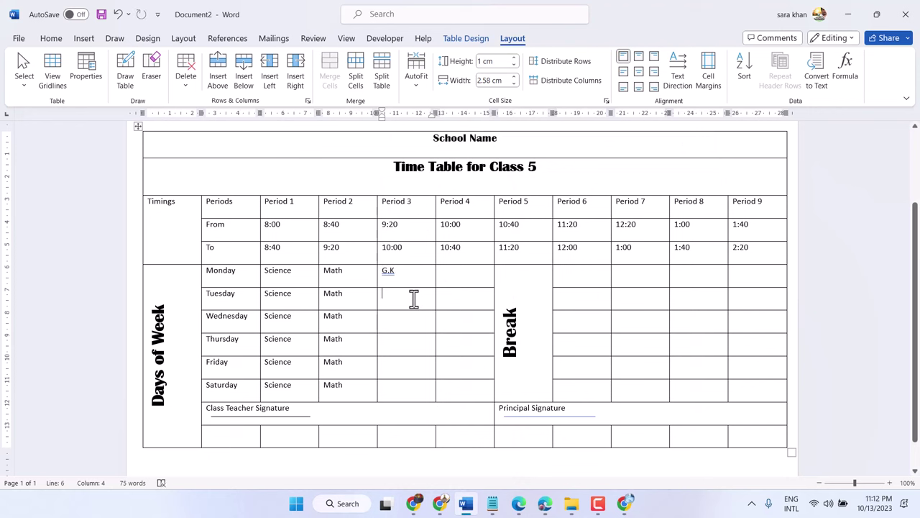
key(ctrl+v)
click(410, 324)
key(ctrl+v)
click(407, 341)
key(ctrl+v)
click(398, 373)
key(ctrl+v)
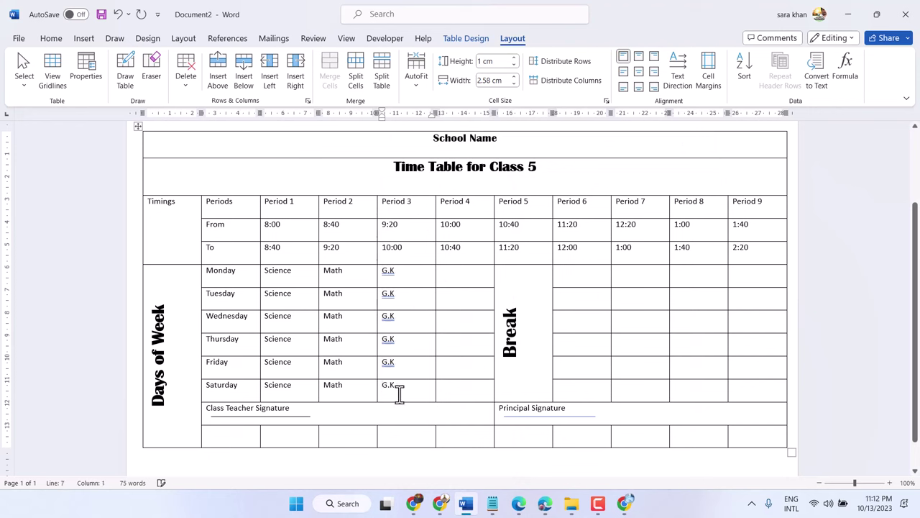
Step: Add a trailing period to each day's G.K entry, making it G.K
click(397, 273)
text(.)
click(406, 295)
text(.)
click(407, 314)
text(.)
click(401, 341)
text(.)
click(402, 367)
text(.)
click(403, 387)
text(.)
Step: Type English in Monday's Period 4 cell and paste it into the following days
click(465, 288)
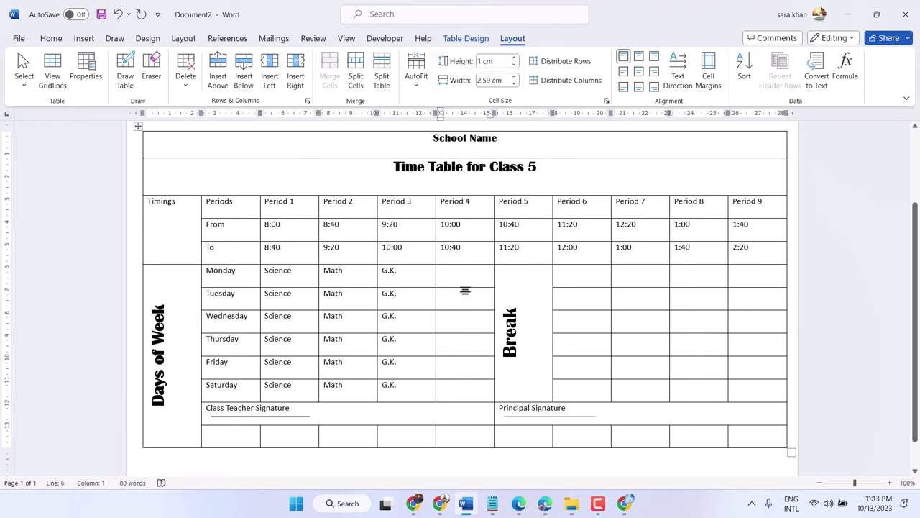
text(English)
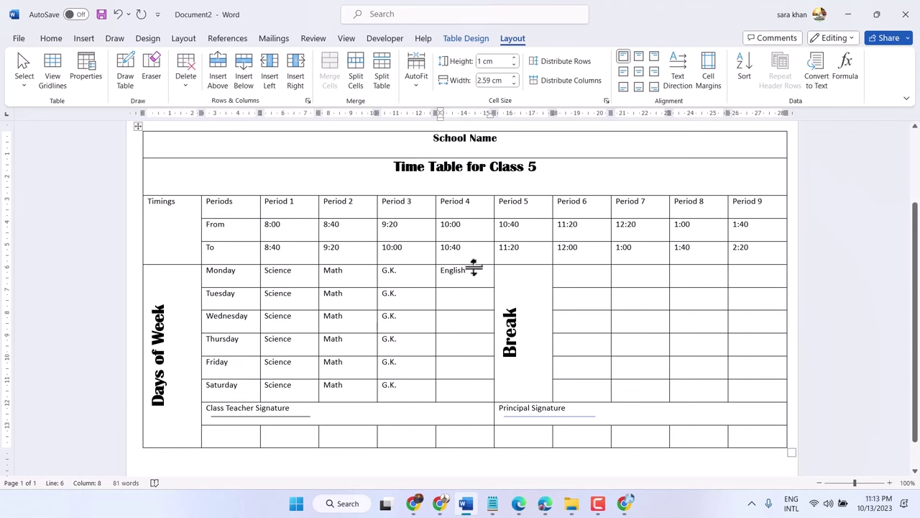
drag(472, 271, 441, 271)
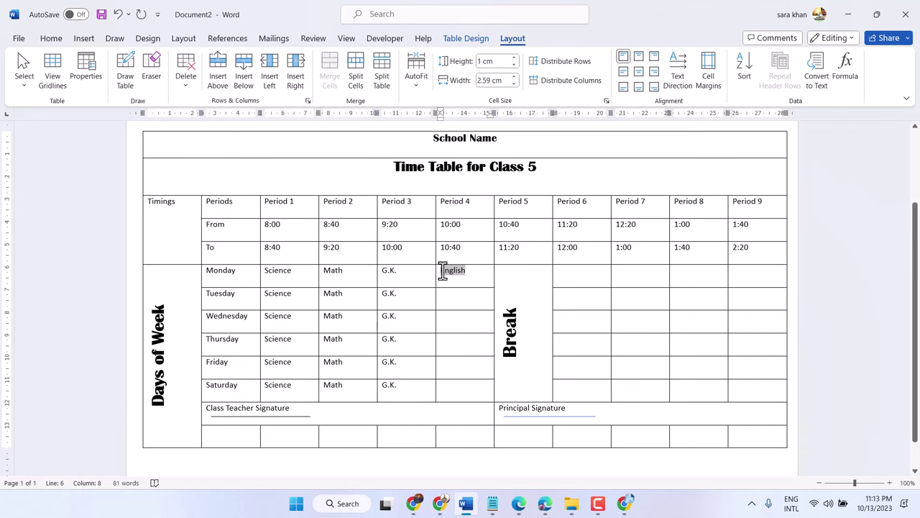
right_click(445, 275)
click(474, 224)
click(468, 296)
key(ctrl+v)
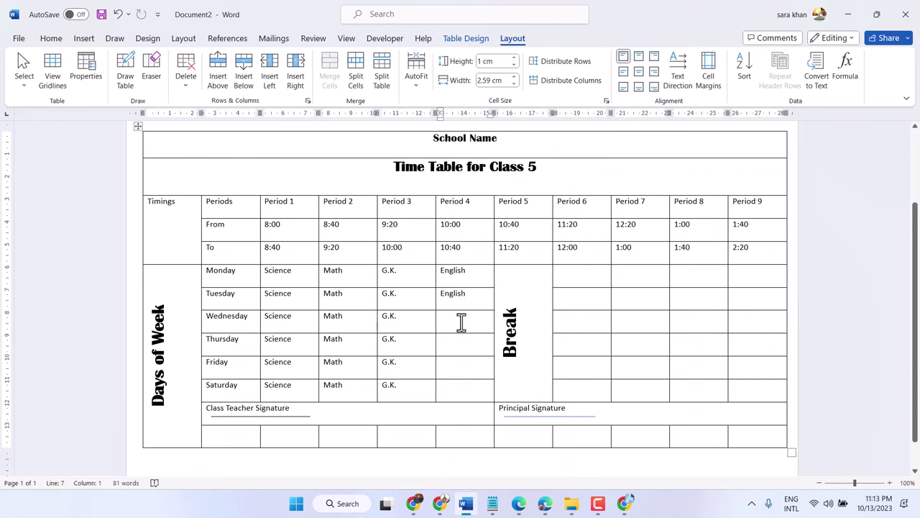
click(460, 320)
key(ctrl+v)
click(456, 339)
key(ctrl+v)
click(456, 364)
click(571, 275)
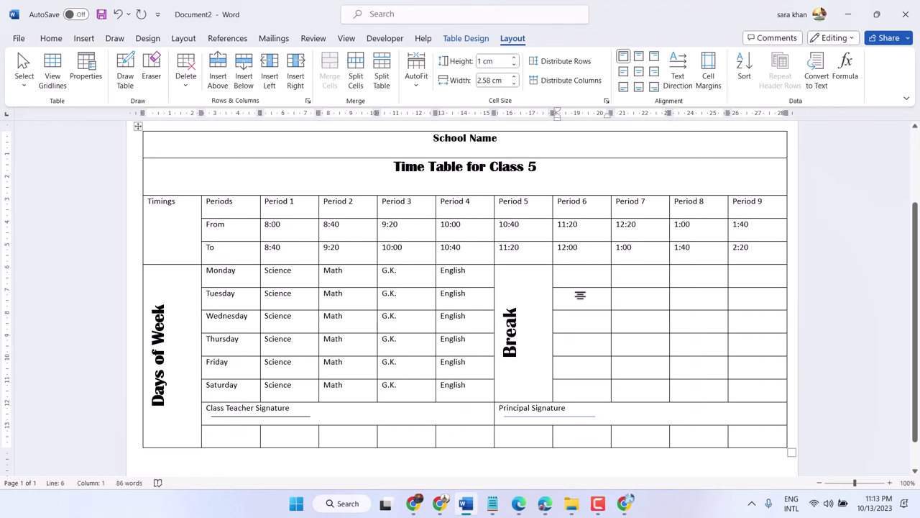
Step: Enter Chem in Monday's Period 6 cell and paste it down through Friday
text(Chem)
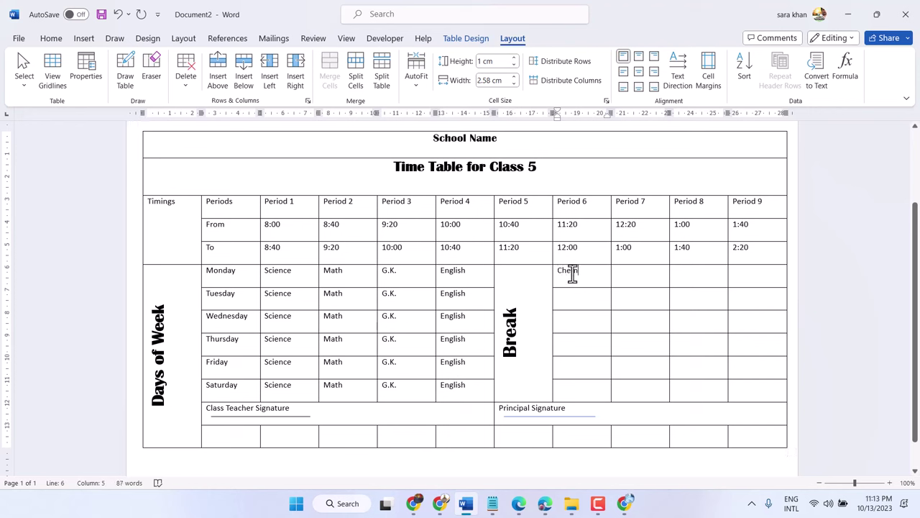
double_click(560, 269)
right_click(560, 269)
click(599, 229)
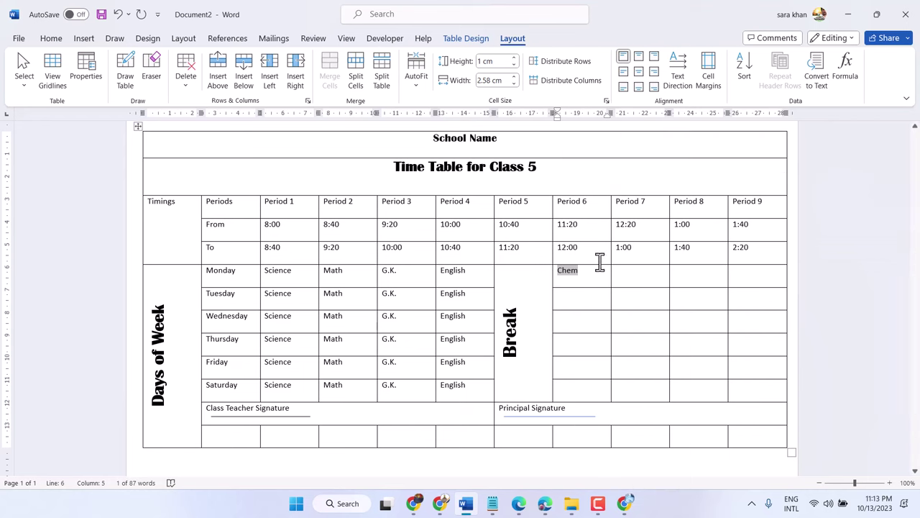
click(578, 302)
key(ctrl+v)
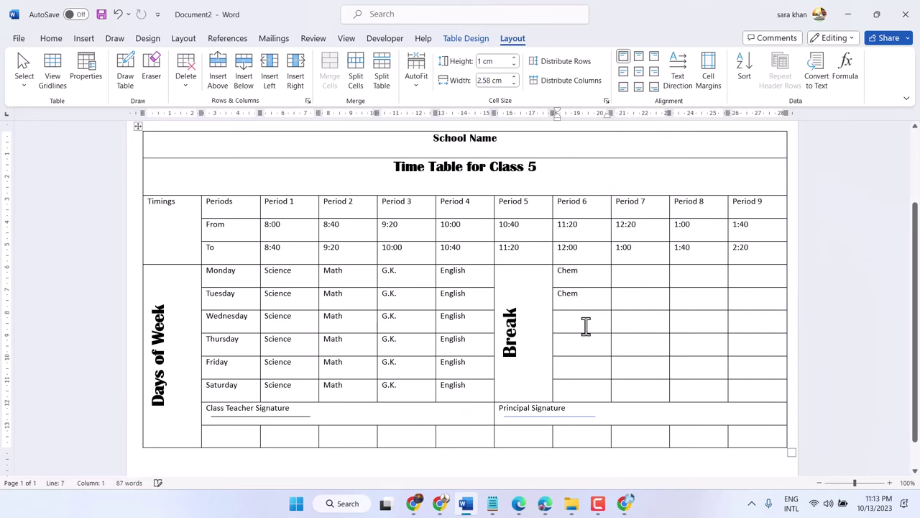
click(584, 322)
key(ctrl+v)
click(577, 347)
key(ctrl+v)
click(578, 368)
key(ctrl+v)
key(ctrl+v)
Step: Type Phy in Monday's Period 7 cell and paste it into every day through Saturday
click(643, 275)
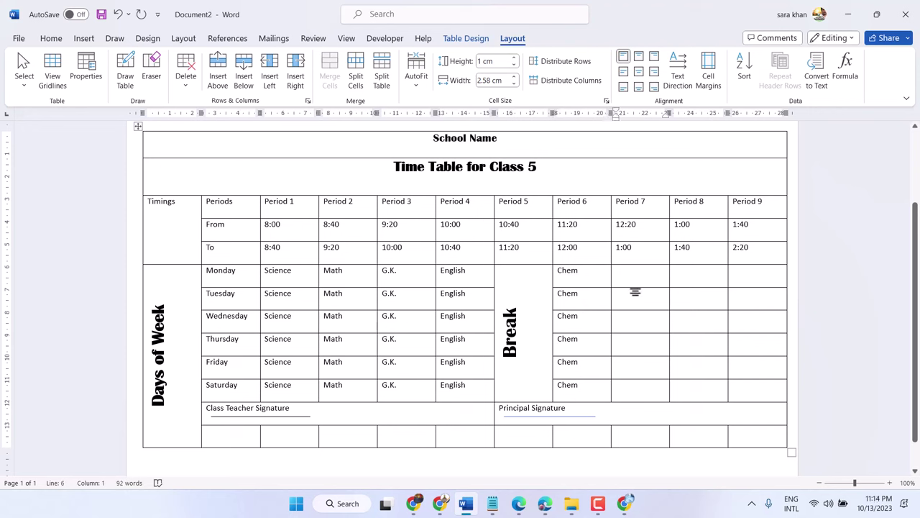
text(Phy)
double_click(622, 271)
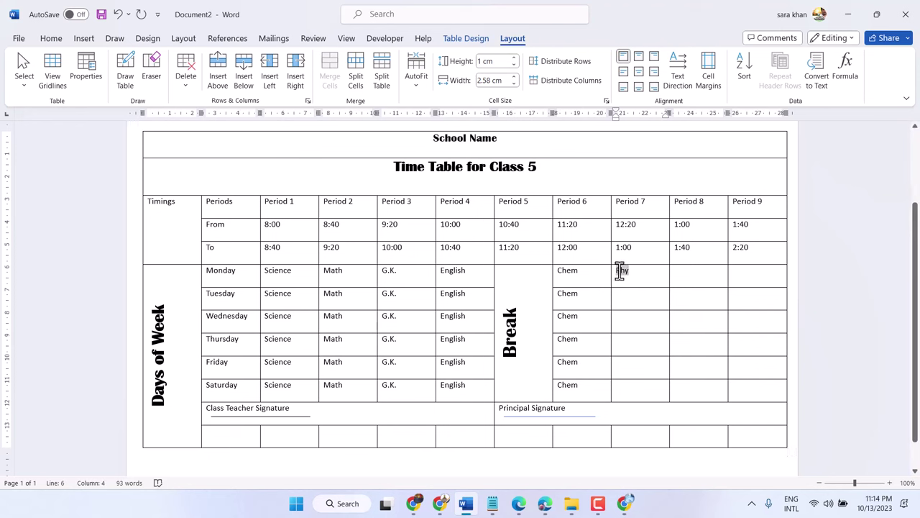
right_click(622, 273)
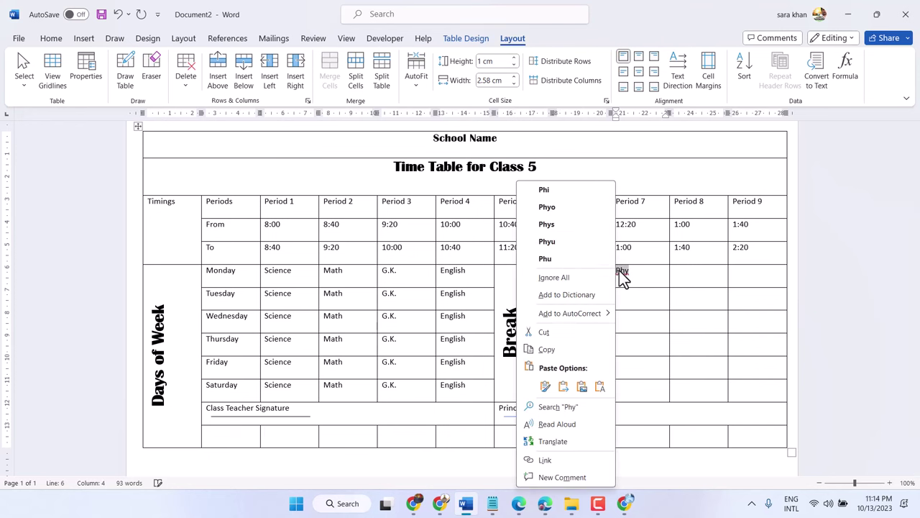
click(555, 351)
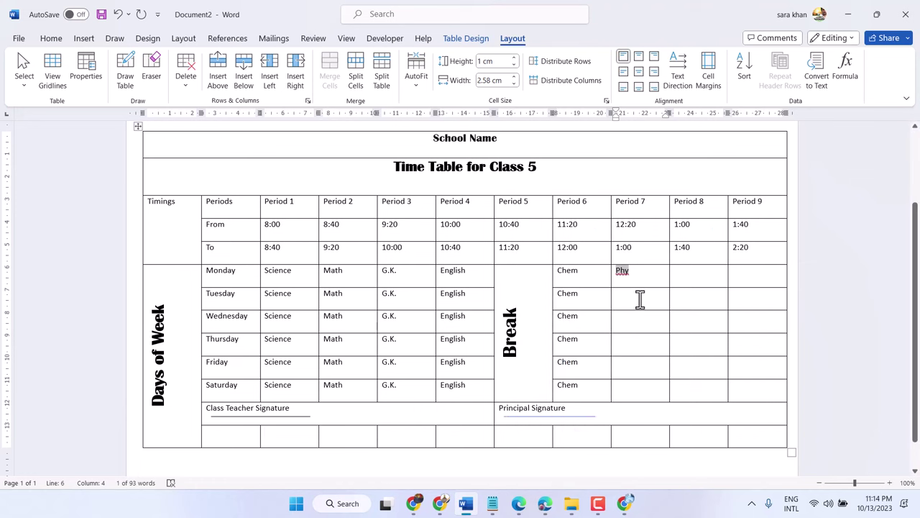
click(640, 299)
key(ctrl+v)
click(630, 328)
key(ctrl+v)
click(622, 350)
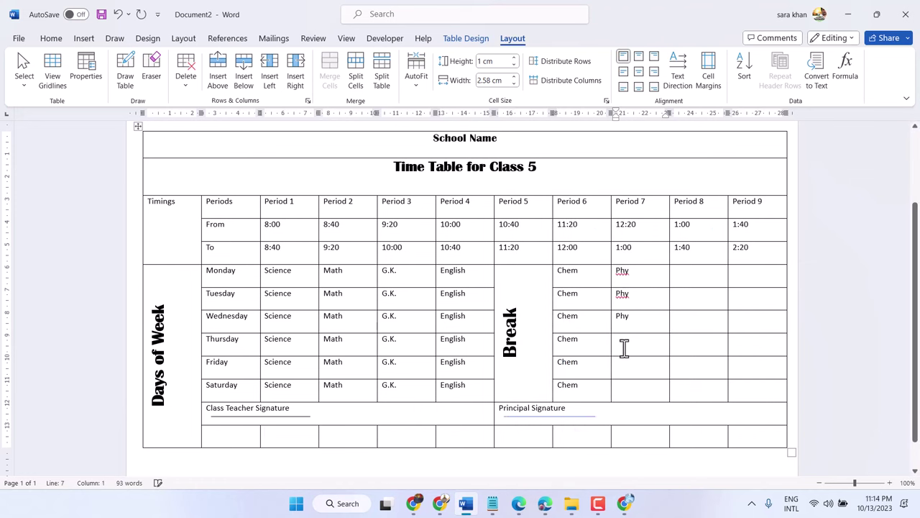
key(ctrl+v)
key(ctrl+v)
click(636, 386)
key(ctrl+v)
Step: Enter Bio in Monday's Period 8 cell and paste it down through Saturday
click(691, 273)
text(Bio)
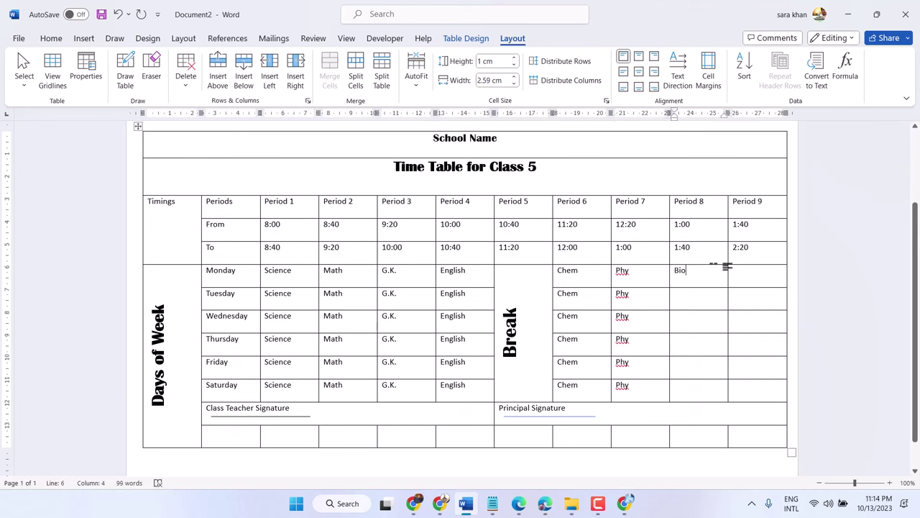
drag(690, 271, 677, 272)
right_click(680, 273)
click(686, 304)
key(ctrl+v)
click(691, 327)
key(ctrl+v)
click(685, 345)
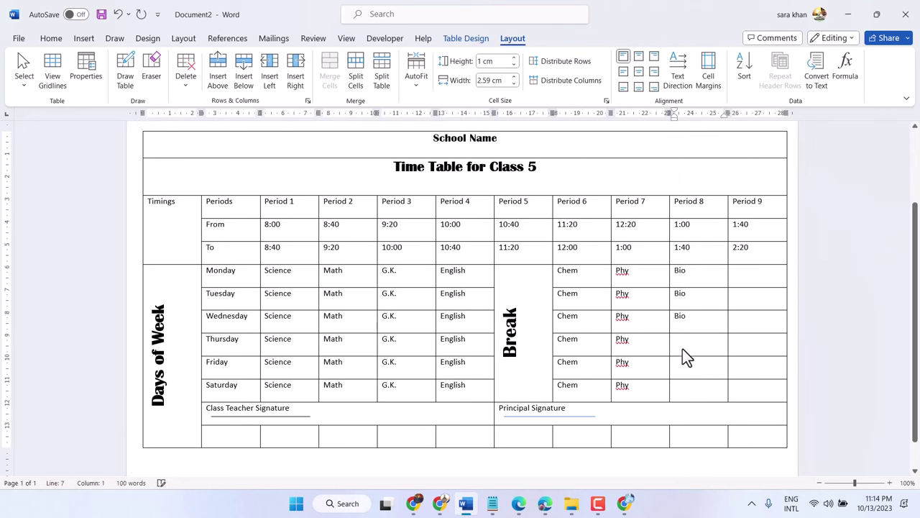
key(ctrl+v)
click(685, 363)
key(ctrl+v)
click(694, 389)
key(ctrl+v)
Step: Type Geography in Monday's Period 9 cell and paste it down, undoing Friday's duplicate
click(749, 276)
text(Geo)
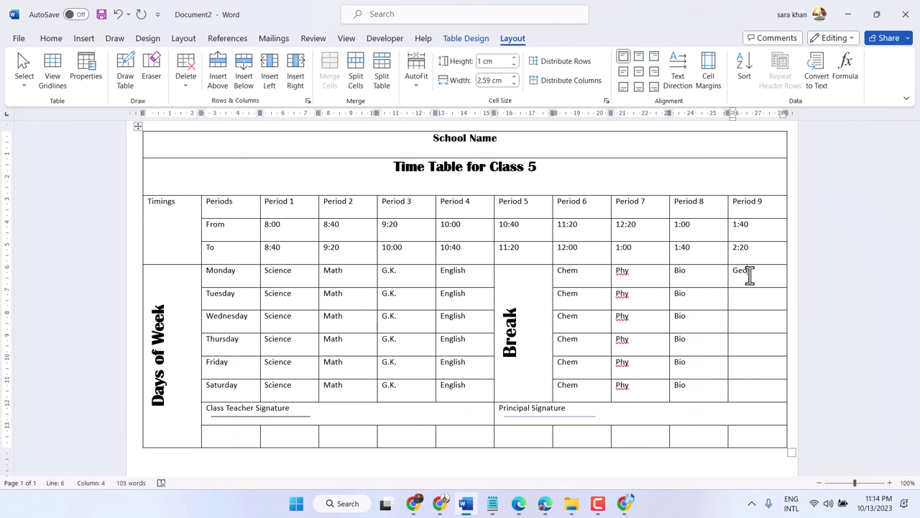
text(graphy)
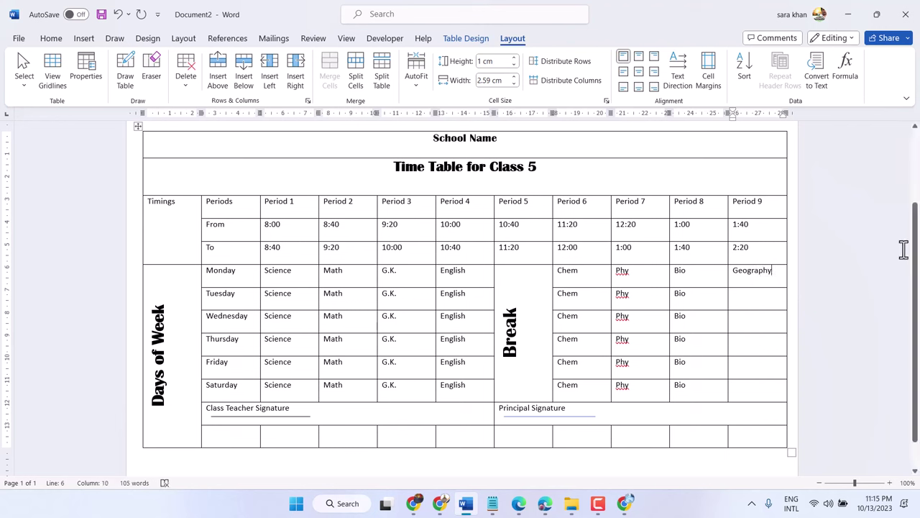
drag(772, 271, 737, 269)
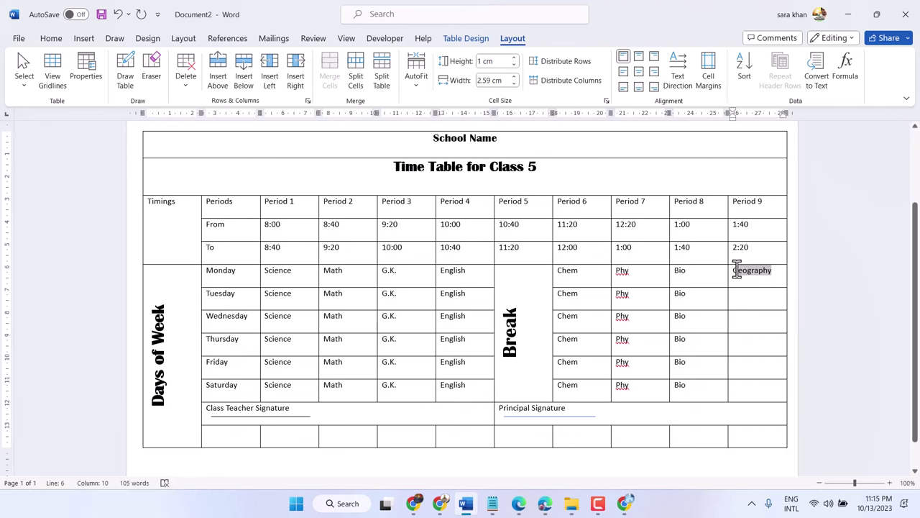
right_click(743, 273)
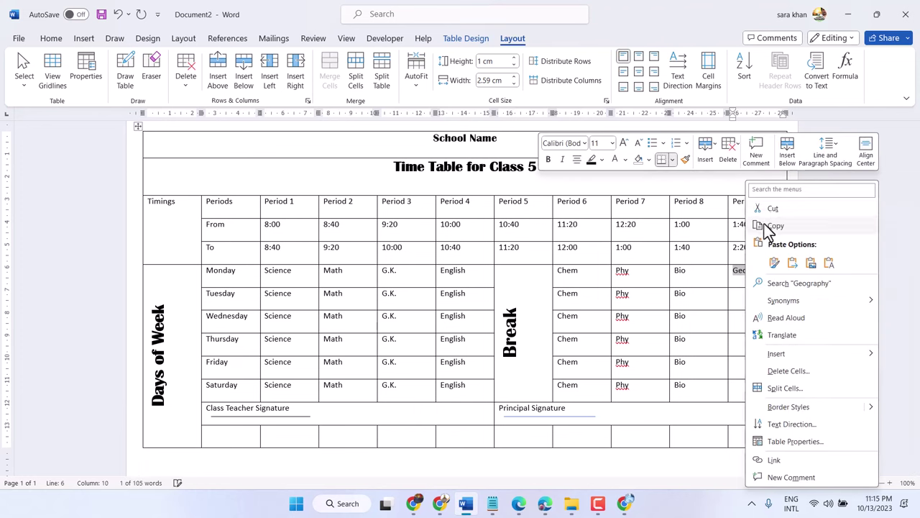
click(775, 226)
click(747, 300)
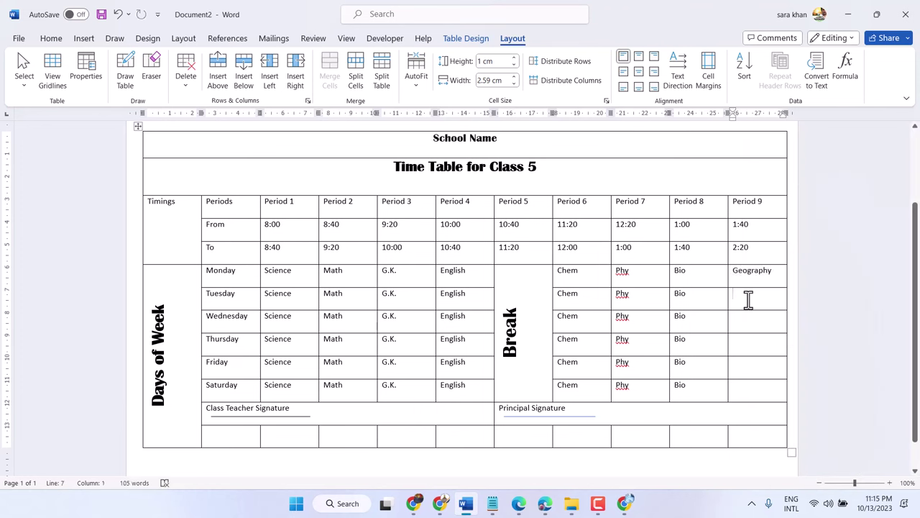
key(ctrl+v)
click(748, 316)
key(ctrl+v)
click(751, 344)
key(ctrl+v)
click(752, 364)
key(ctrl+v)
key(ctrl+v)
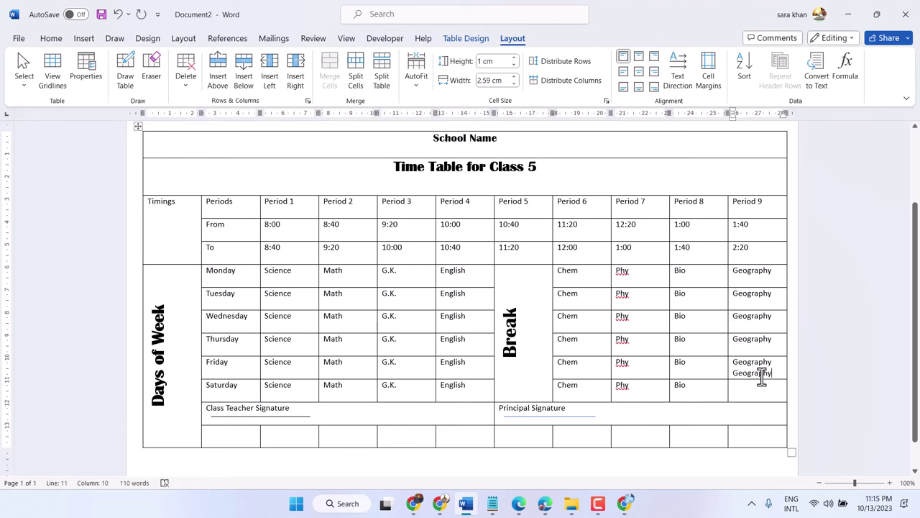
key(ctrl+z)
click(760, 394)
key(ctrl+v)
Step: Center-align the text in the period, time, day and subject cells
mouse_move(777, 391)
mouse_down()
mouse_move(291, 252)
mouse_move(213, 204)
mouse_up()
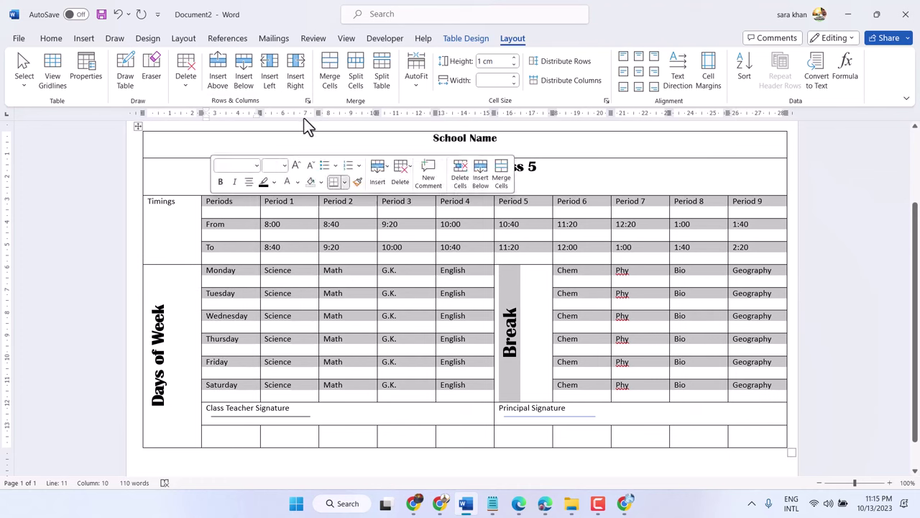
click(51, 39)
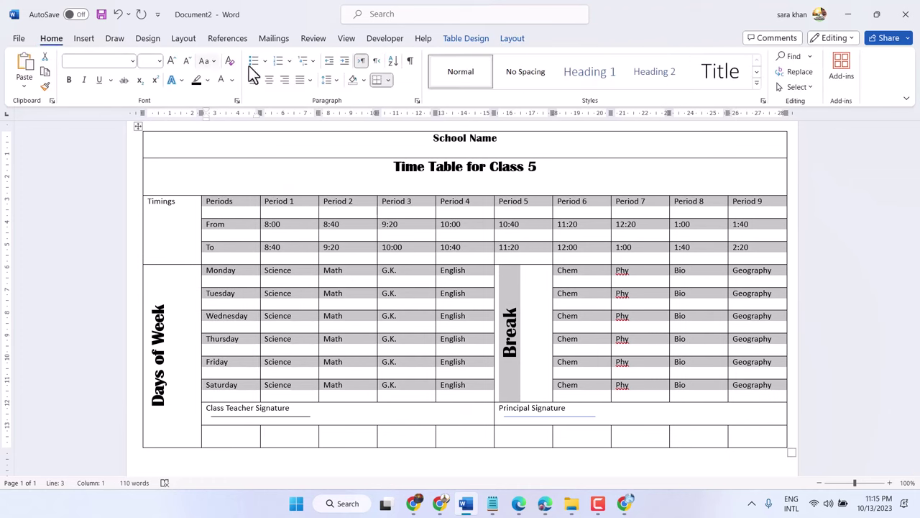
click(269, 79)
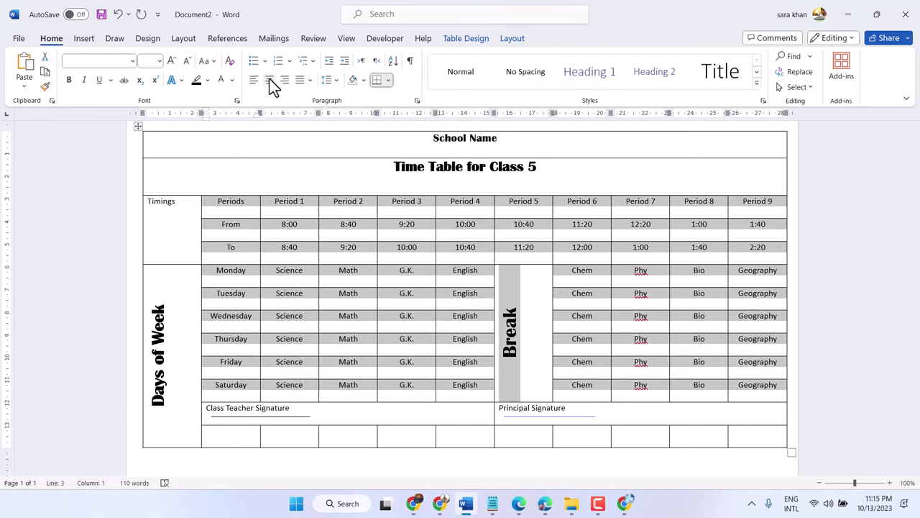
click(392, 282)
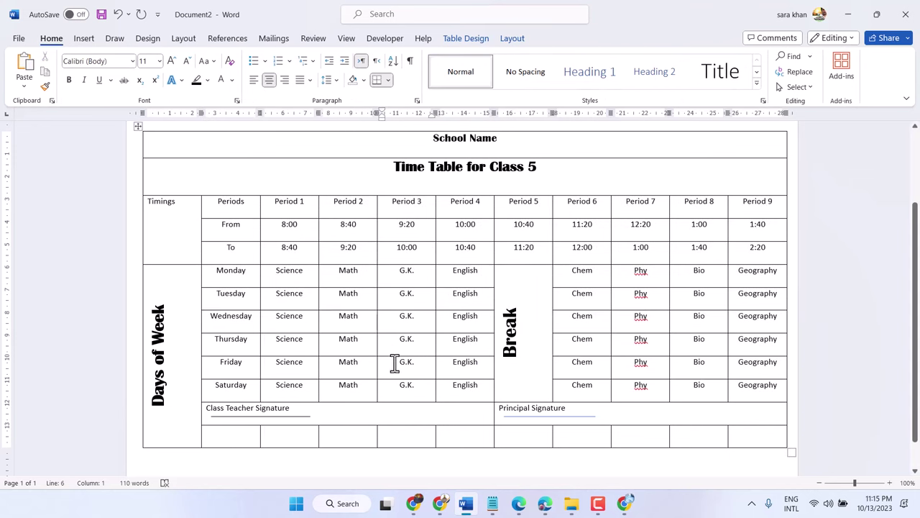
Step: Clear the gray shading from the Periods, From and To timing rows
drag(209, 203, 738, 263)
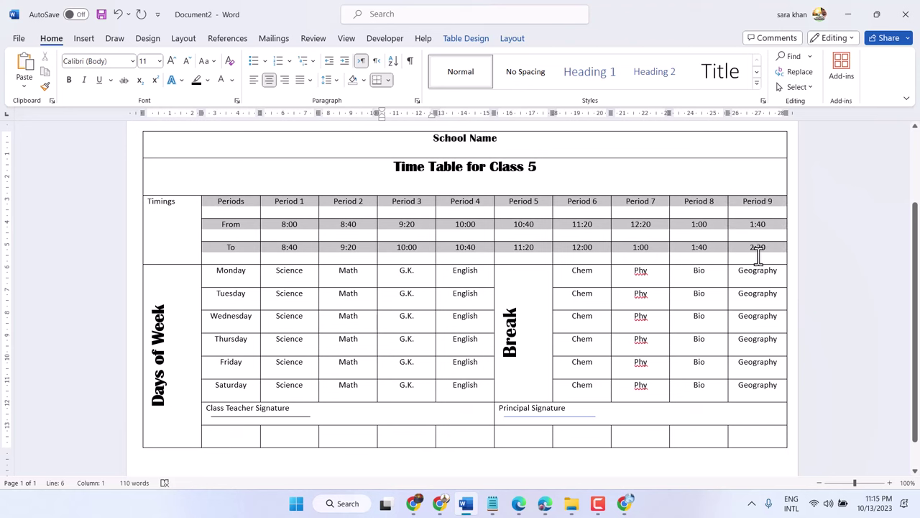
drag(739, 262, 737, 250)
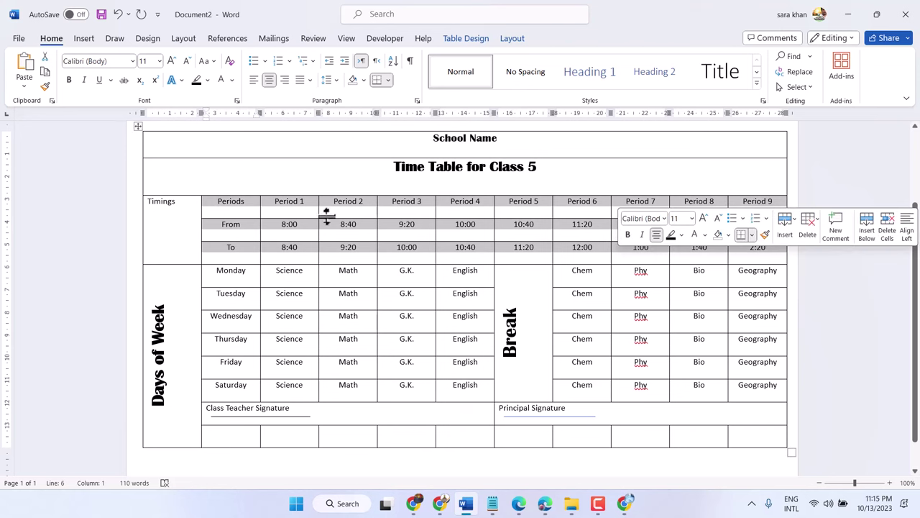
click(324, 362)
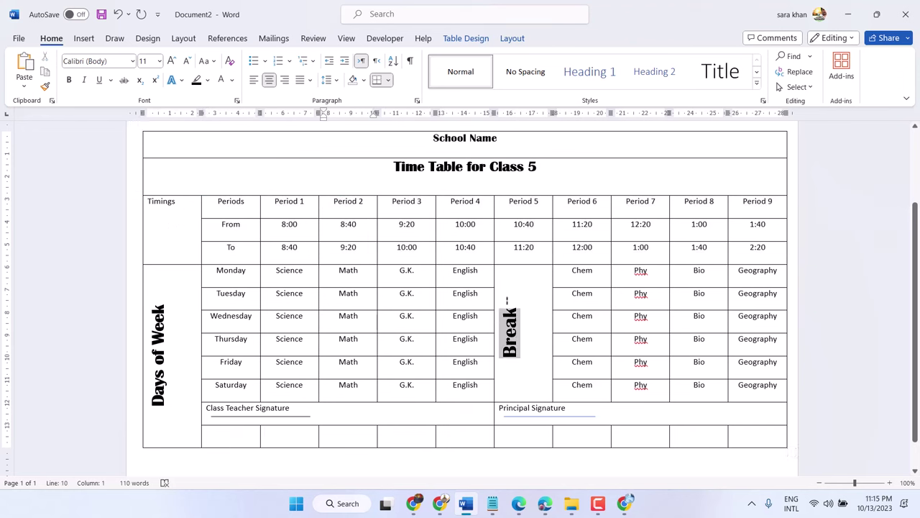
double_click(506, 297)
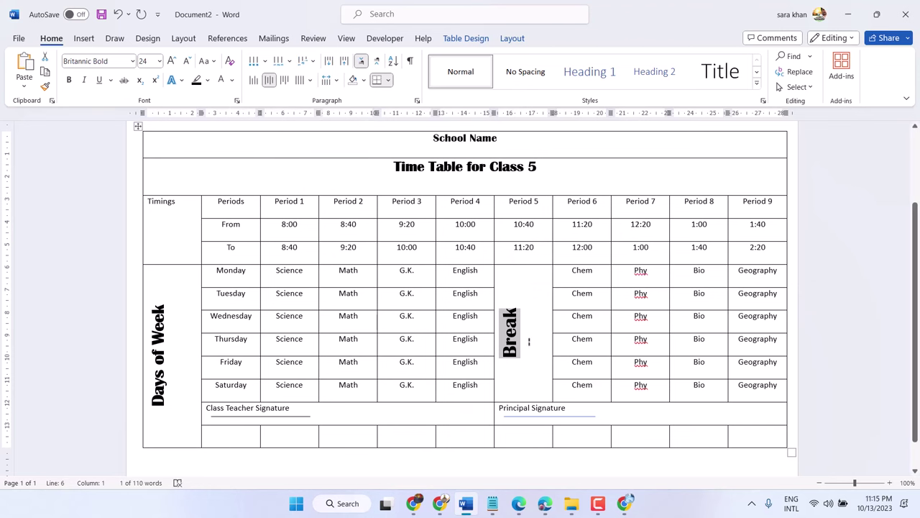
click(527, 339)
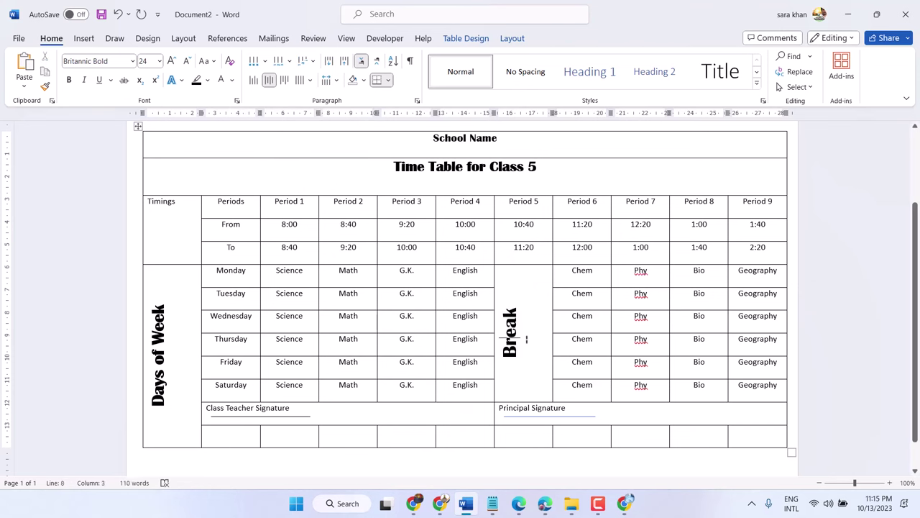
Step: Drag the signature row taller and merge the empty bottom row into one wide cell
drag(209, 424, 210, 436)
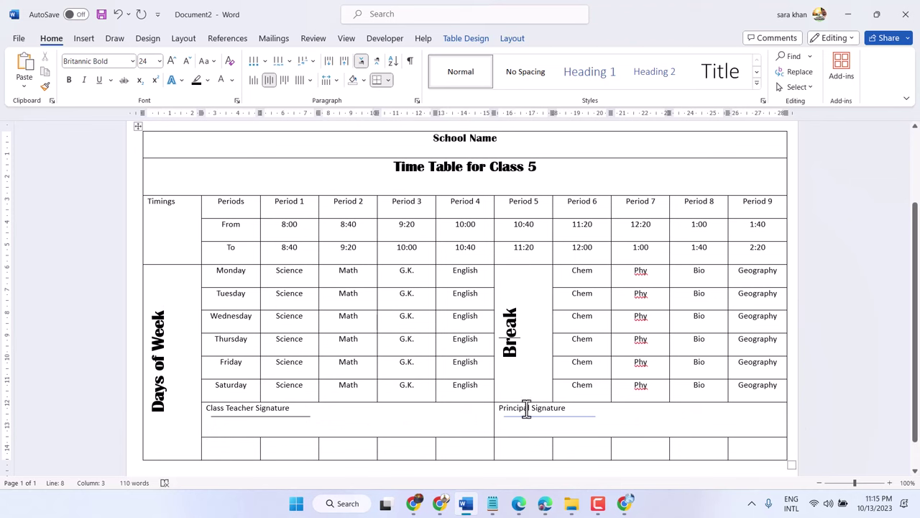
drag(251, 450, 750, 447)
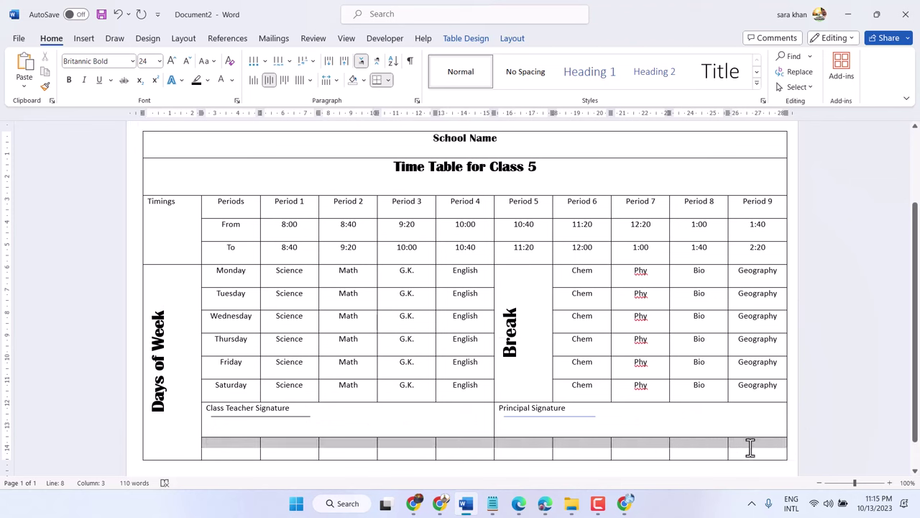
right_click(595, 444)
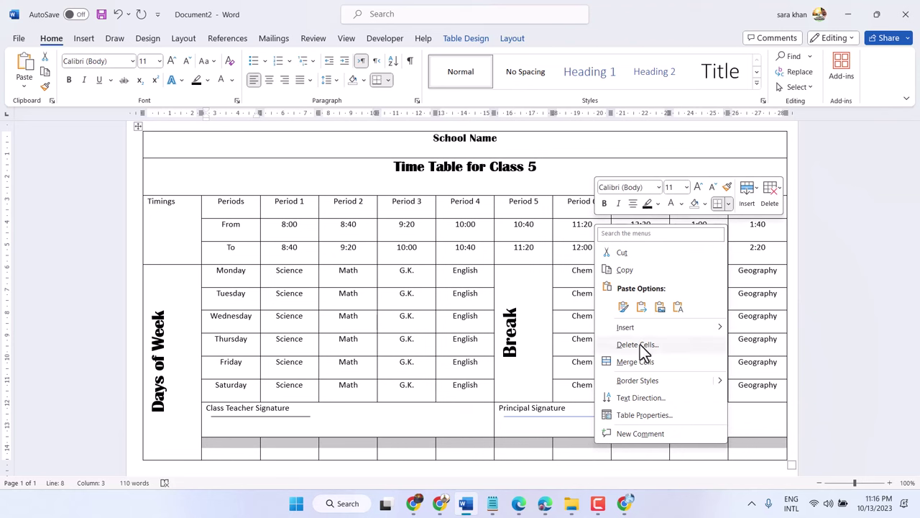
click(639, 364)
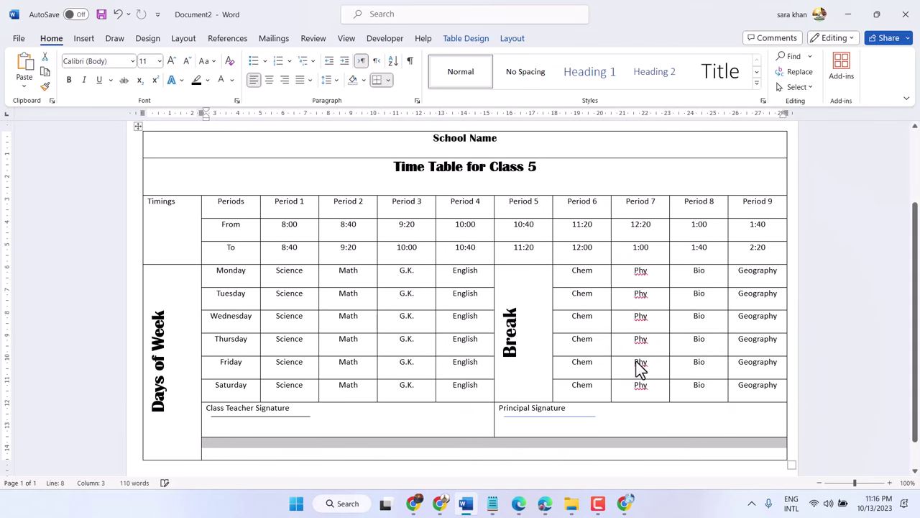
click(304, 444)
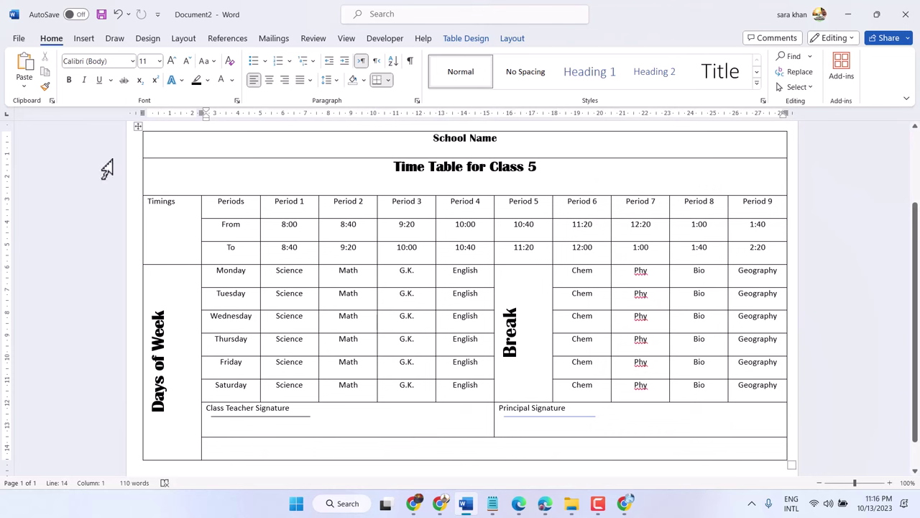
Step: Make the 'Timings' label bold, size 16, in Britannic Bold to match the other headings
drag(180, 203, 148, 204)
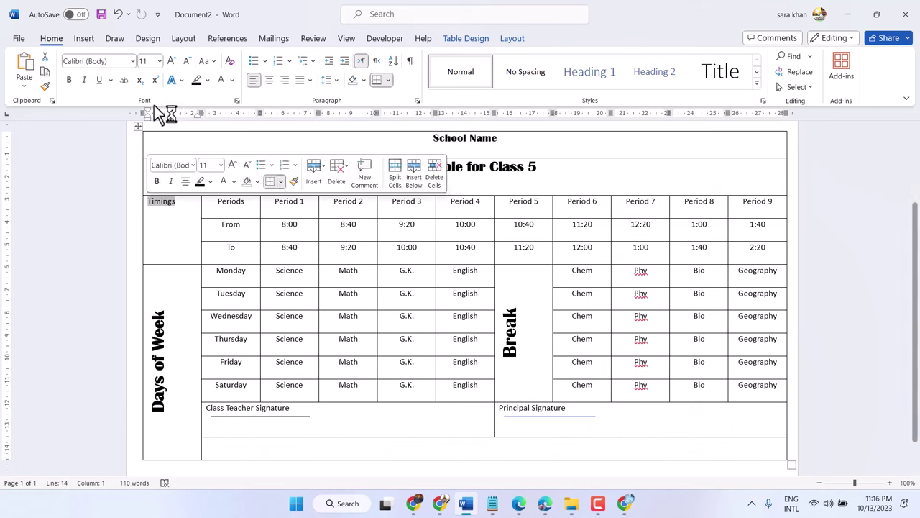
click(69, 82)
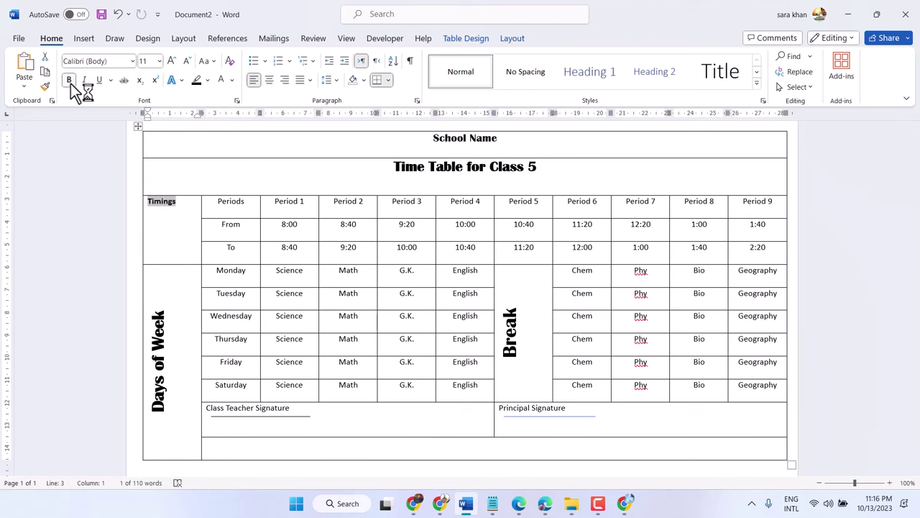
click(173, 61)
click(173, 60)
click(173, 60)
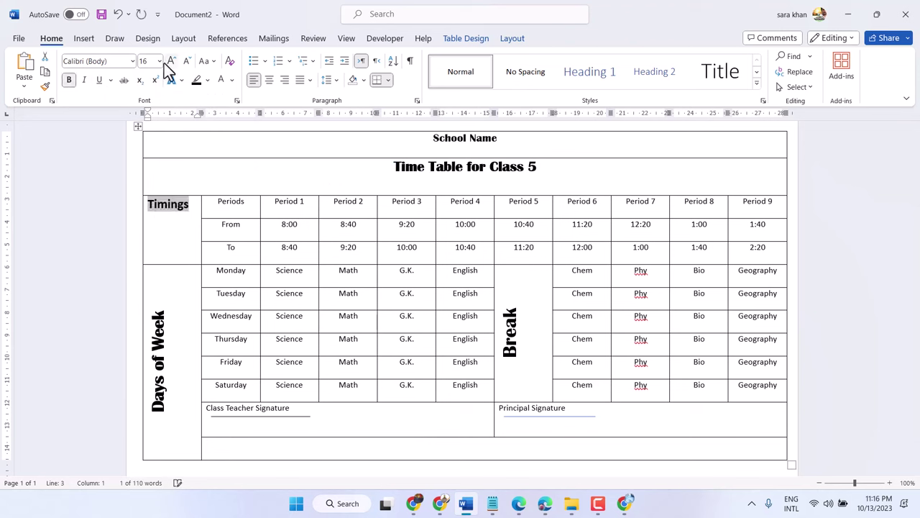
click(129, 62)
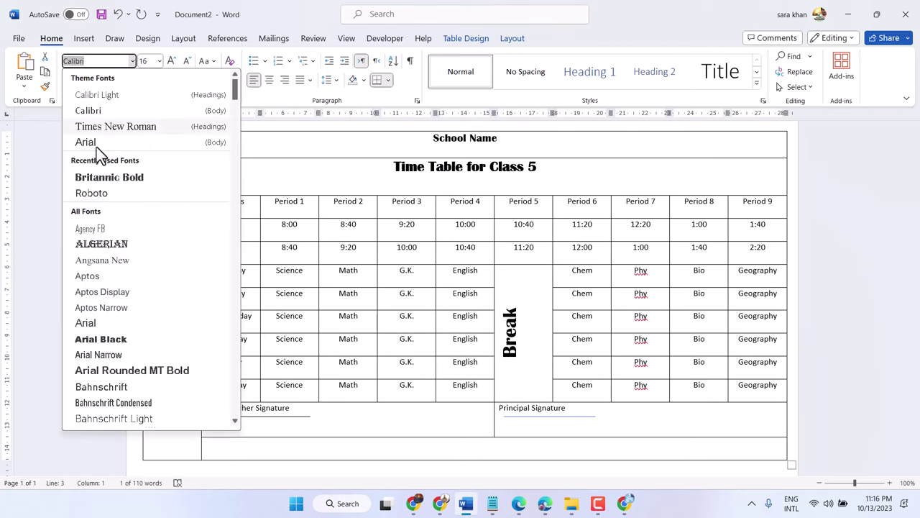
click(95, 179)
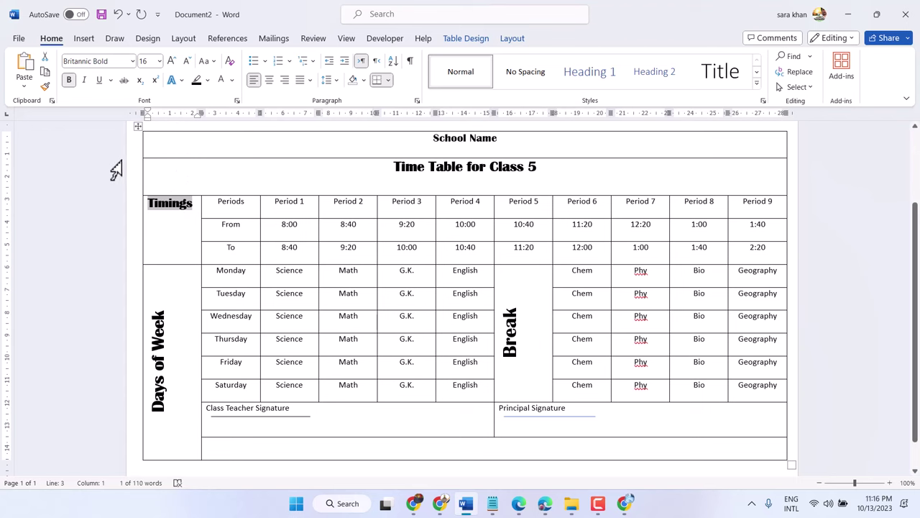
click(139, 128)
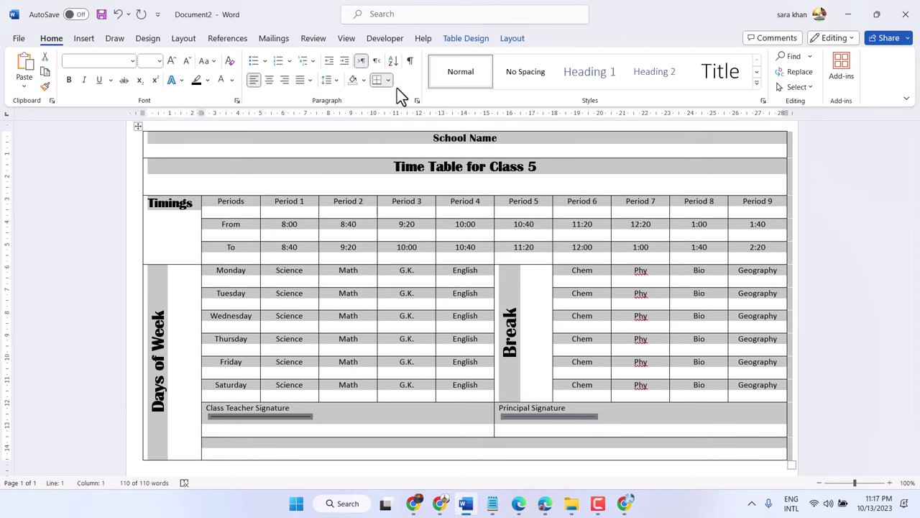
Step: Preview the yellow grid and black-header grid table styles on the timetable
click(468, 38)
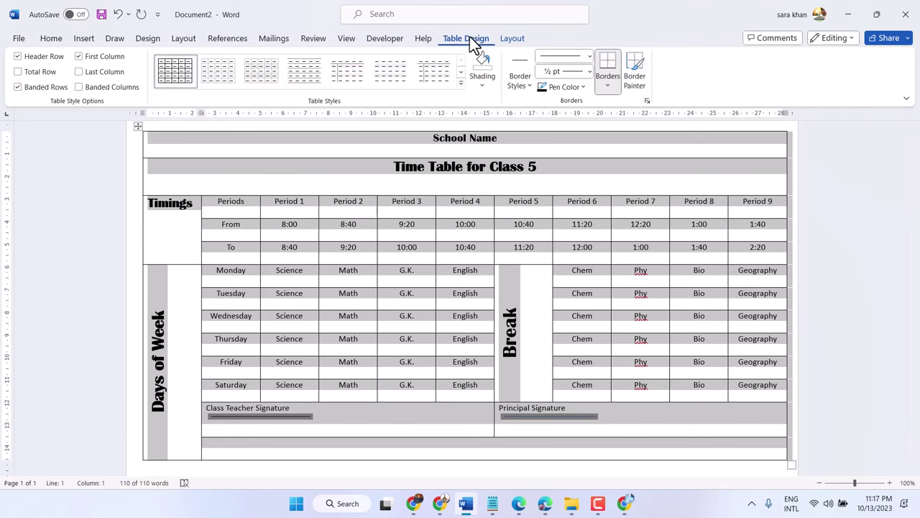
click(460, 85)
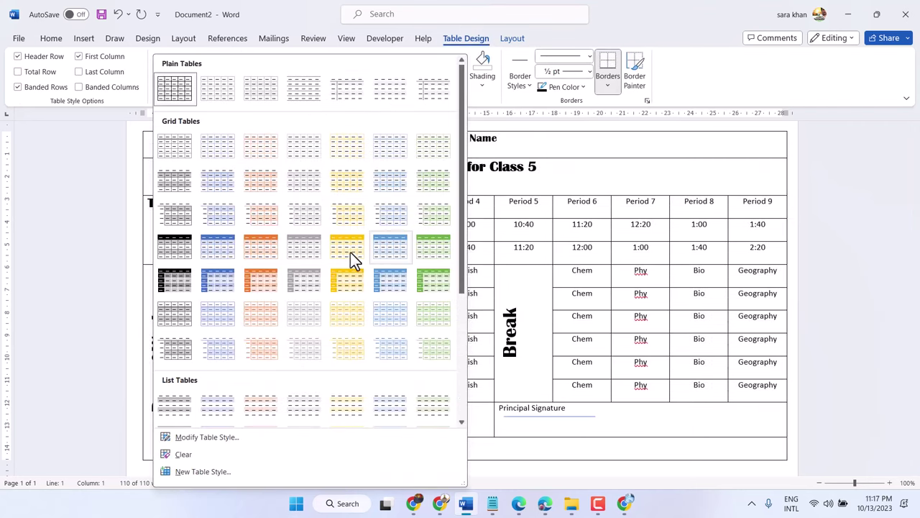
click(351, 253)
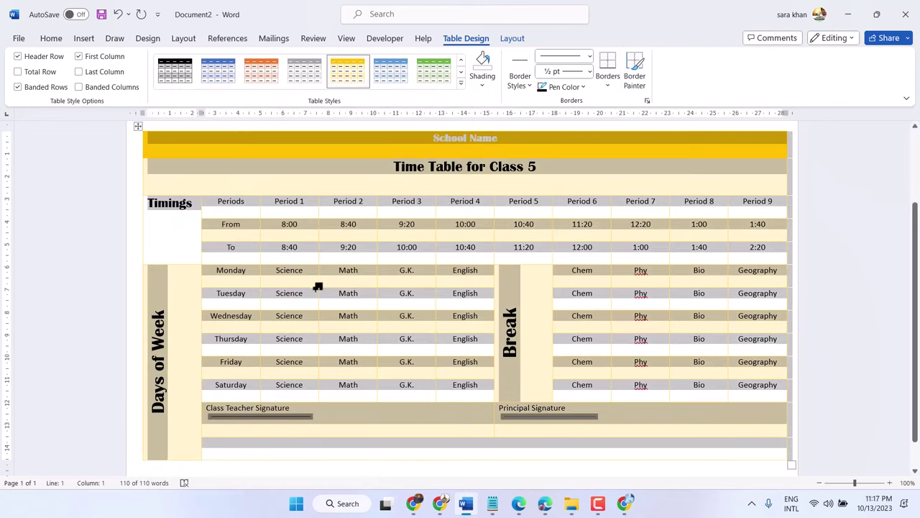
click(230, 147)
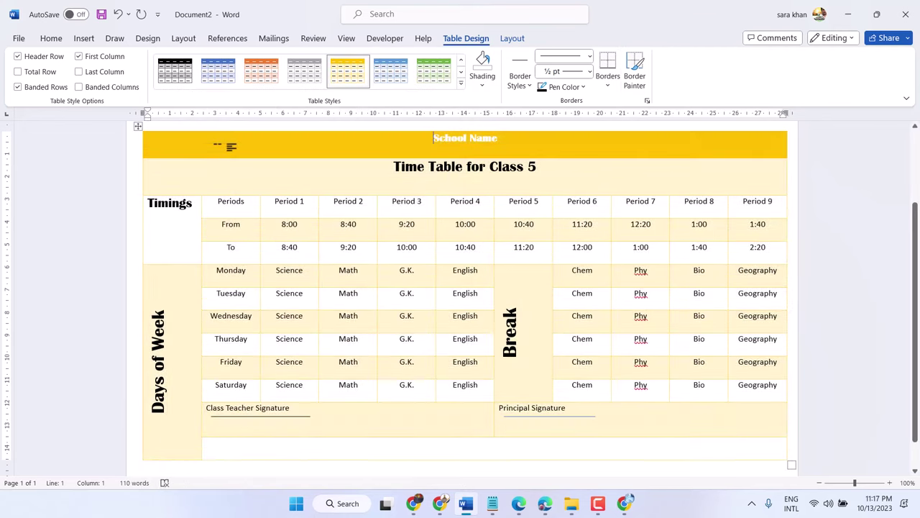
click(139, 131)
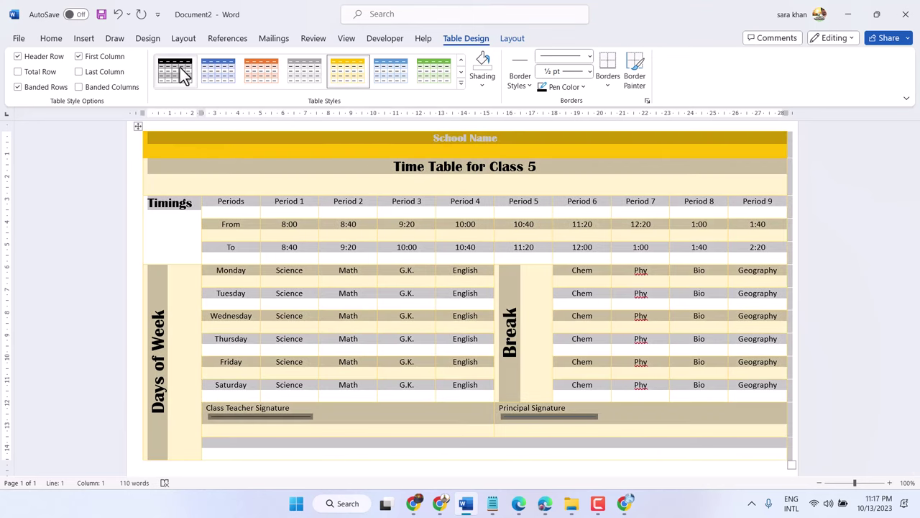
click(181, 72)
click(216, 144)
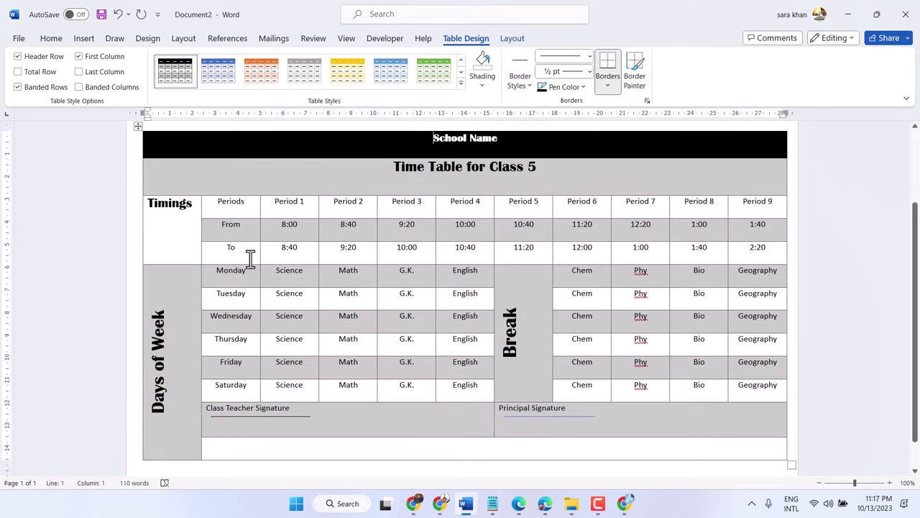
Step: Try the blue and green grid styles, then apply Grid Table 5 Dark - Accent 5
click(137, 130)
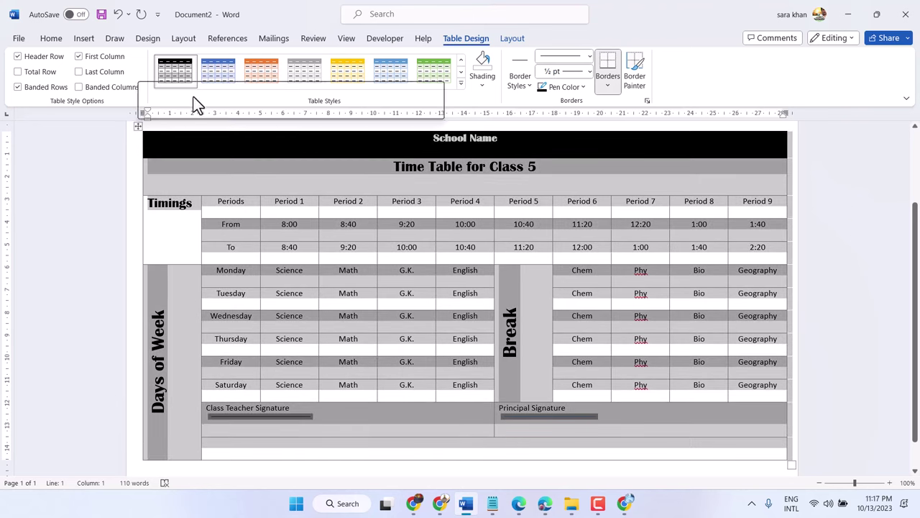
click(209, 67)
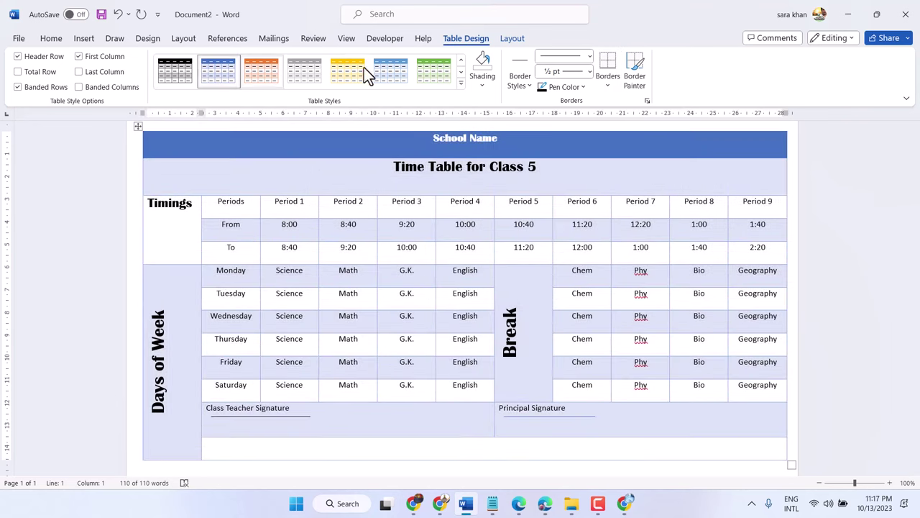
click(437, 70)
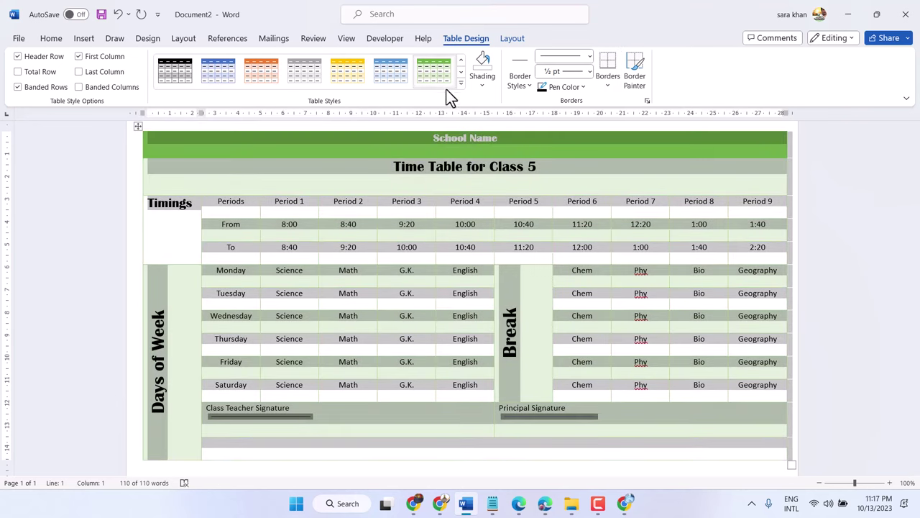
click(225, 174)
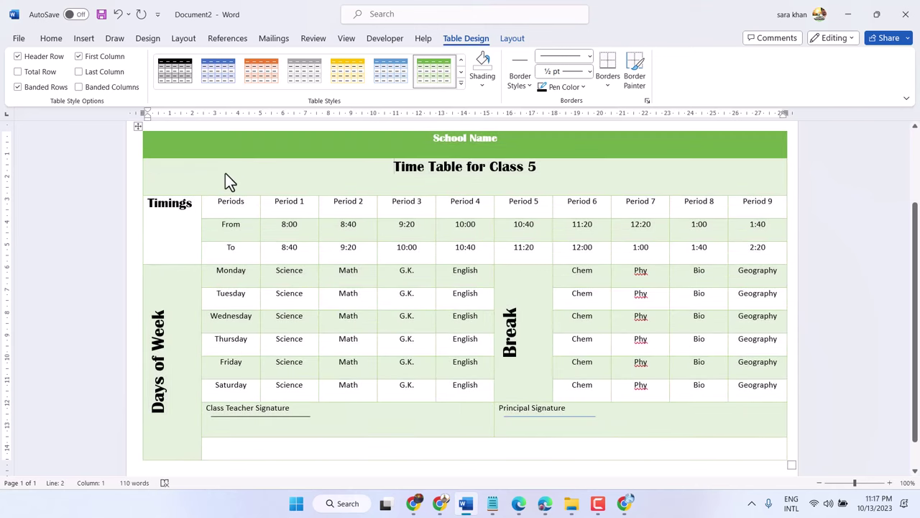
click(137, 127)
click(461, 85)
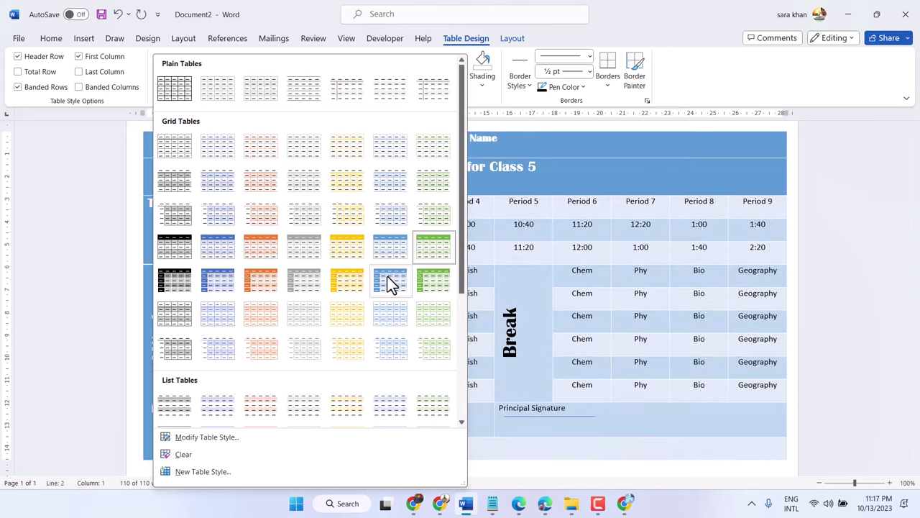
click(388, 282)
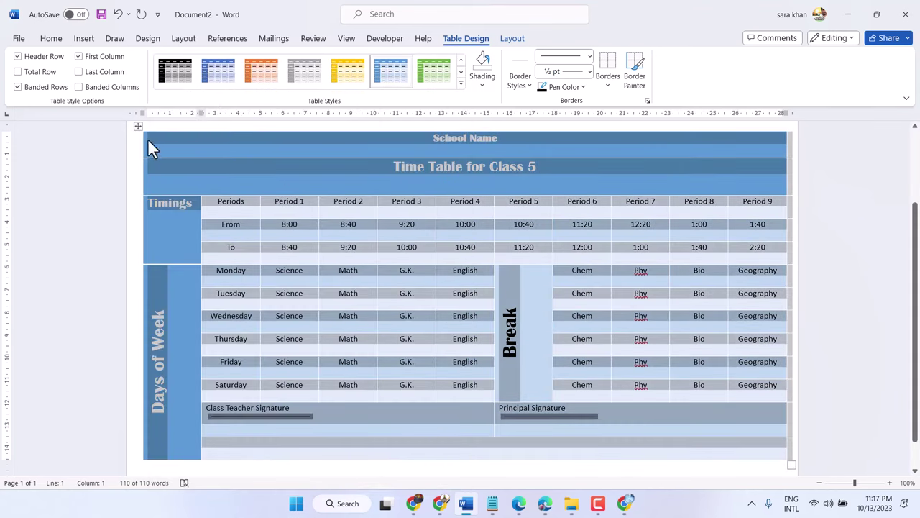
click(394, 166)
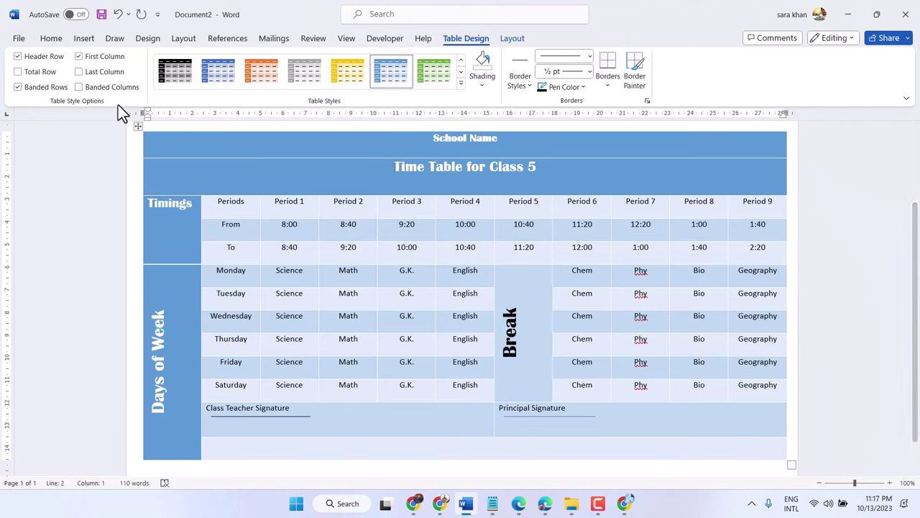
Step: Apply Grid Table 7 Colorful - Accent 4, then switch the timetable to the orange grid style
click(137, 127)
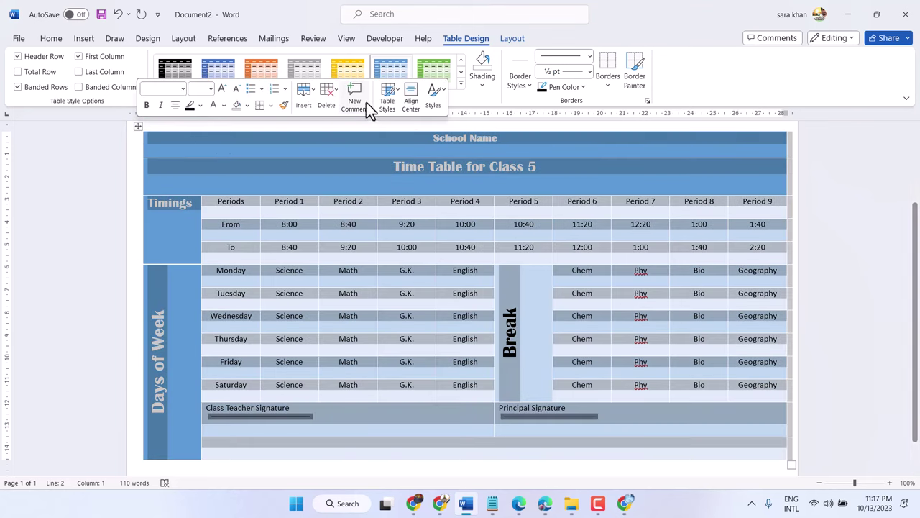
click(462, 84)
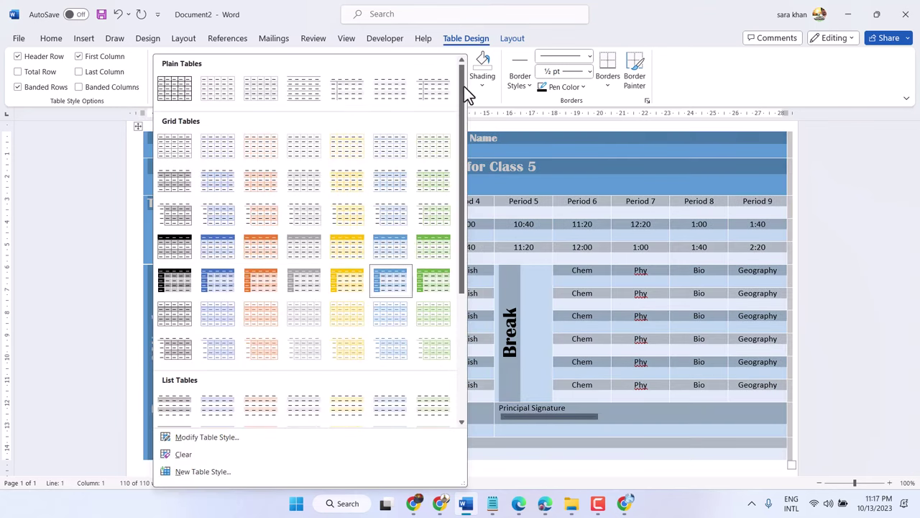
scroll(331, 334, down, 3)
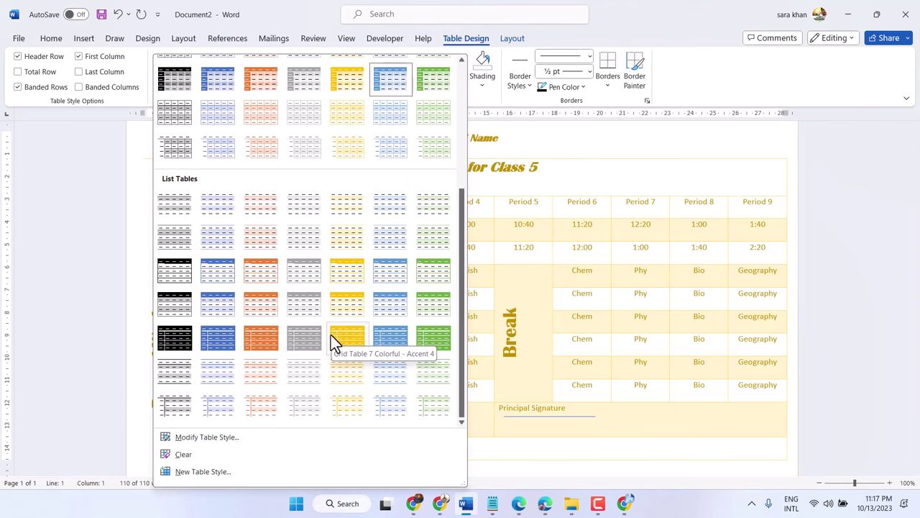
click(348, 338)
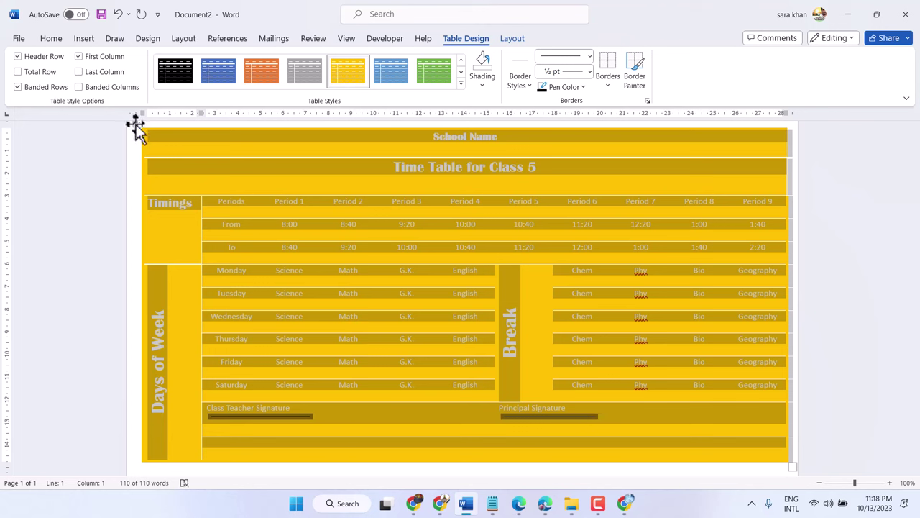
click(249, 73)
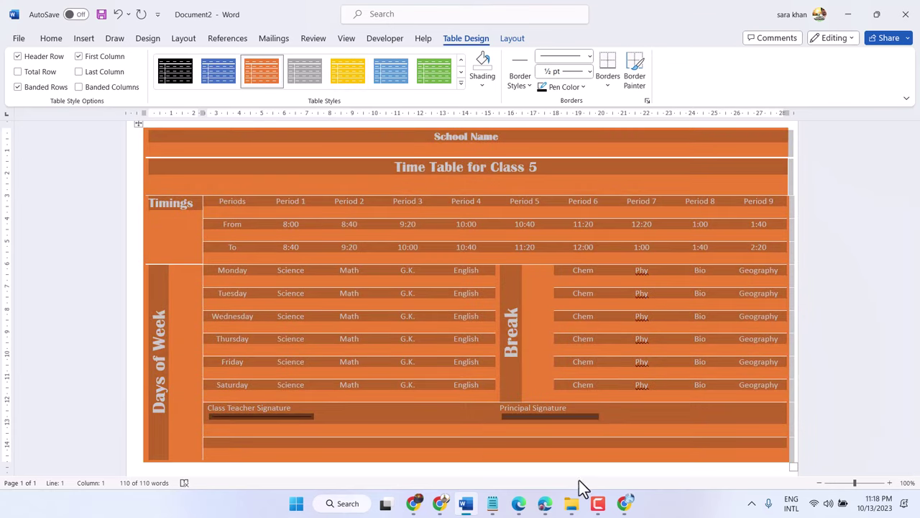
Step: Add a blank line above the timetable and select the whole table
key(ctrl+Home)
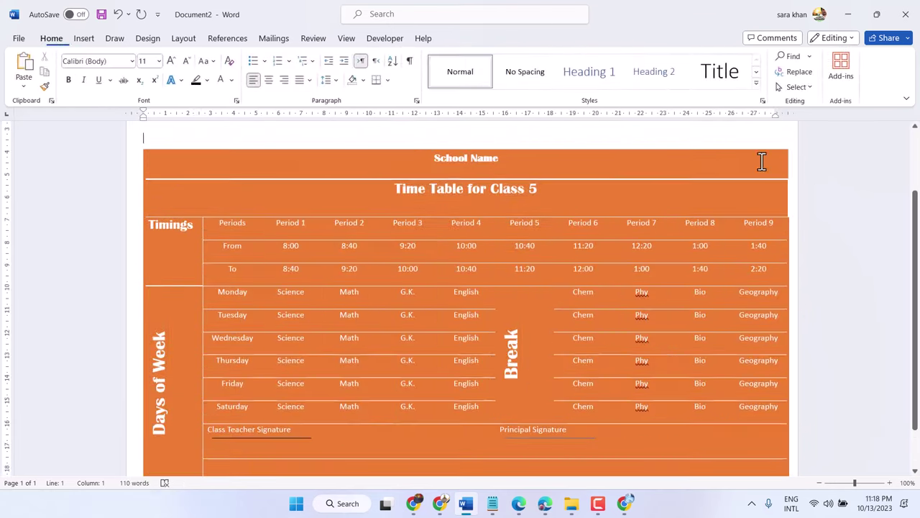
key(Return)
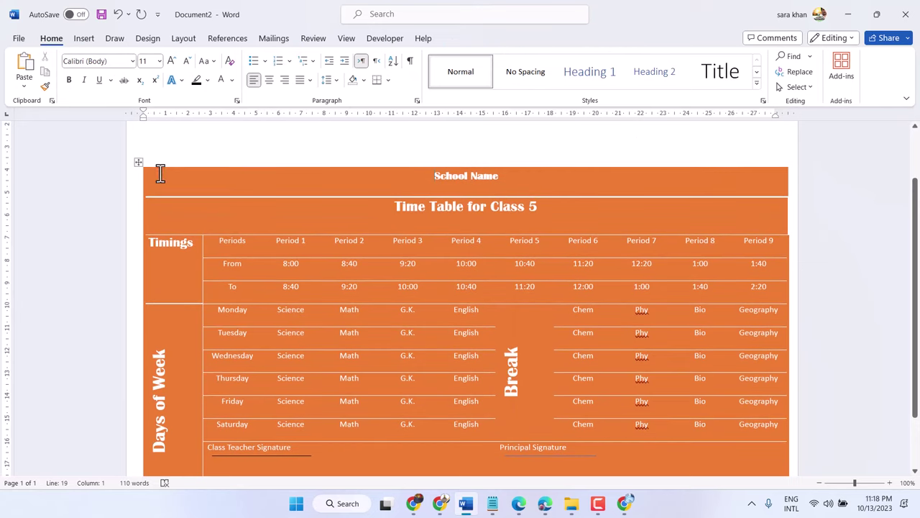
click(148, 164)
click(138, 163)
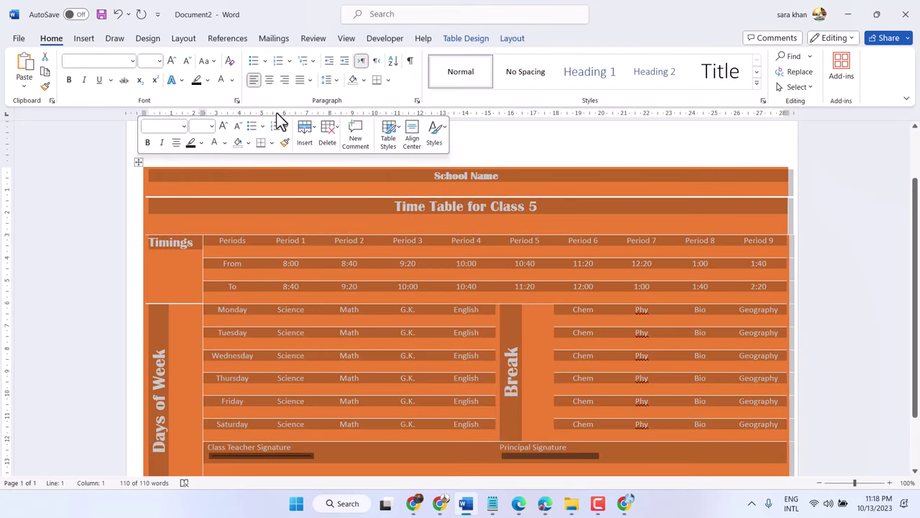
Step: Preview the yellow and black table styles on the timetable
click(512, 42)
click(476, 40)
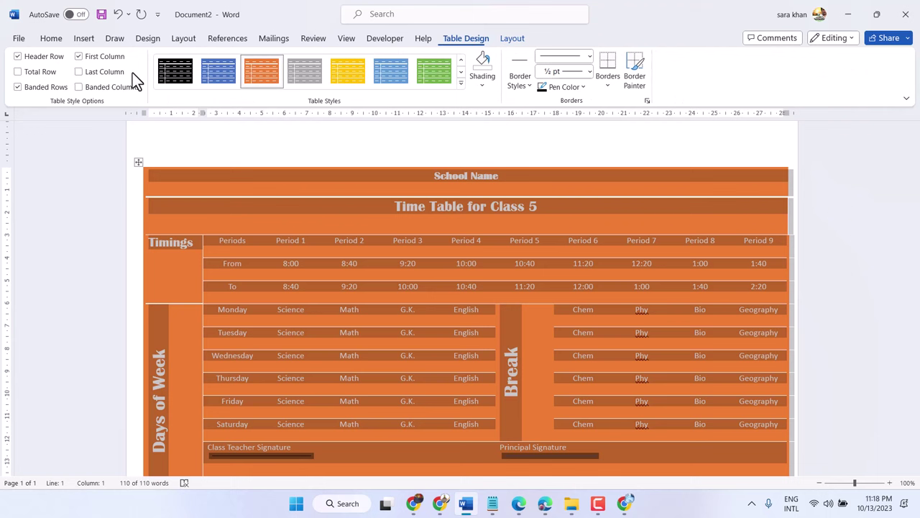
click(355, 77)
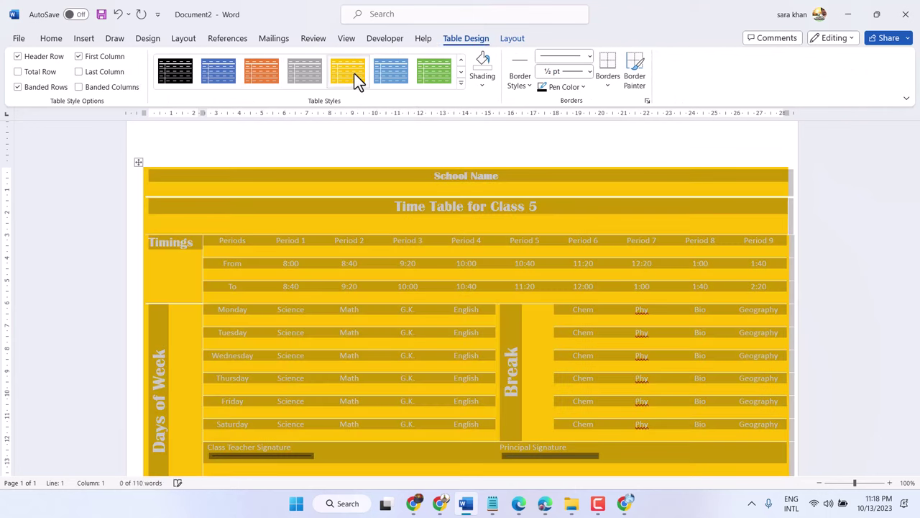
click(290, 148)
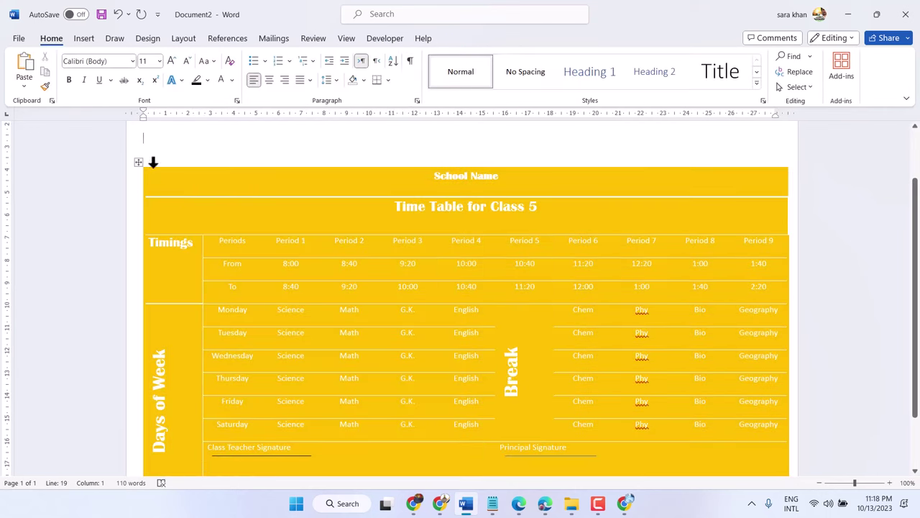
click(139, 162)
click(466, 38)
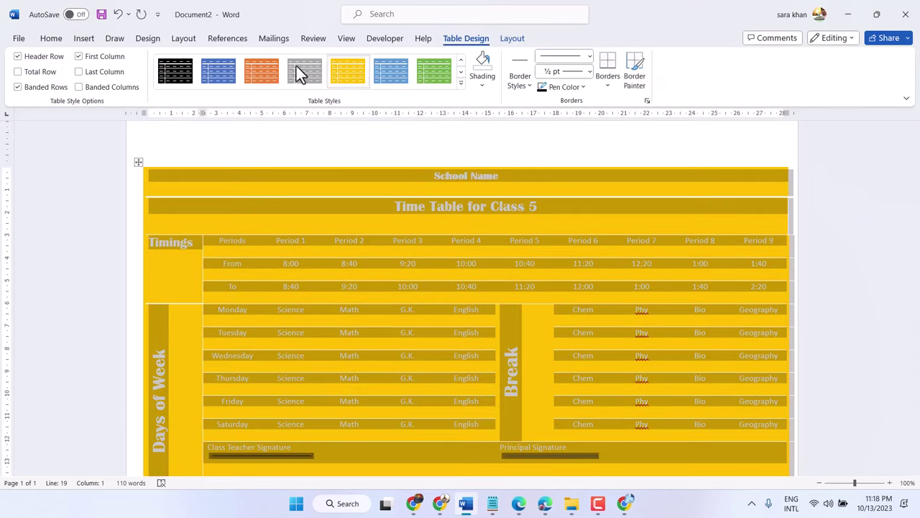
click(175, 69)
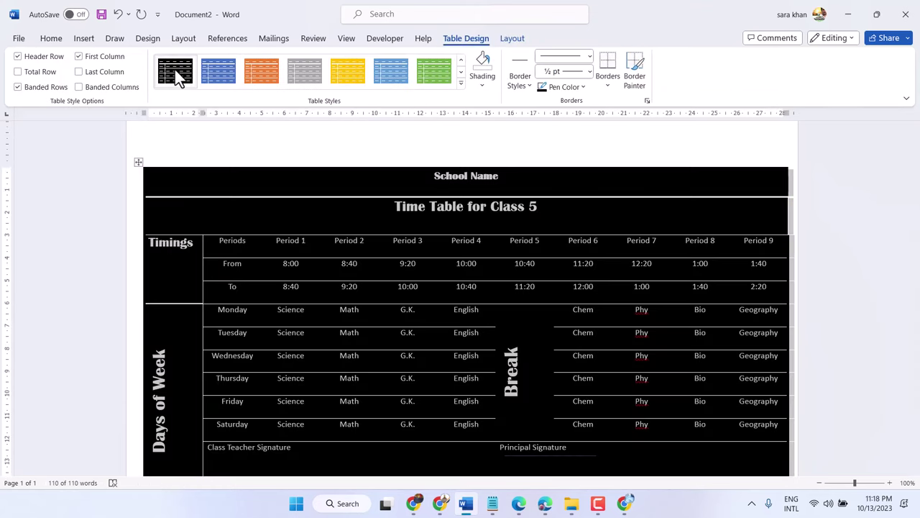
Step: Try a green List Table style from the full styles gallery
click(460, 83)
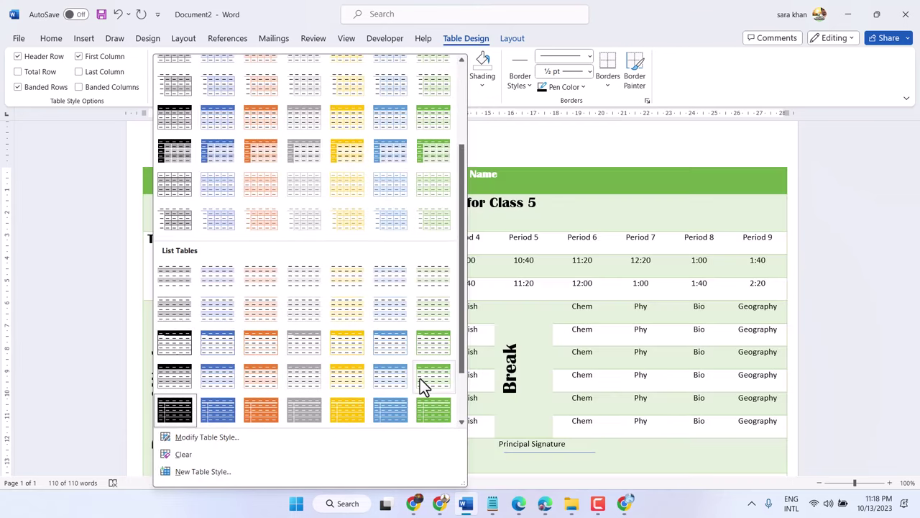
click(419, 378)
click(218, 146)
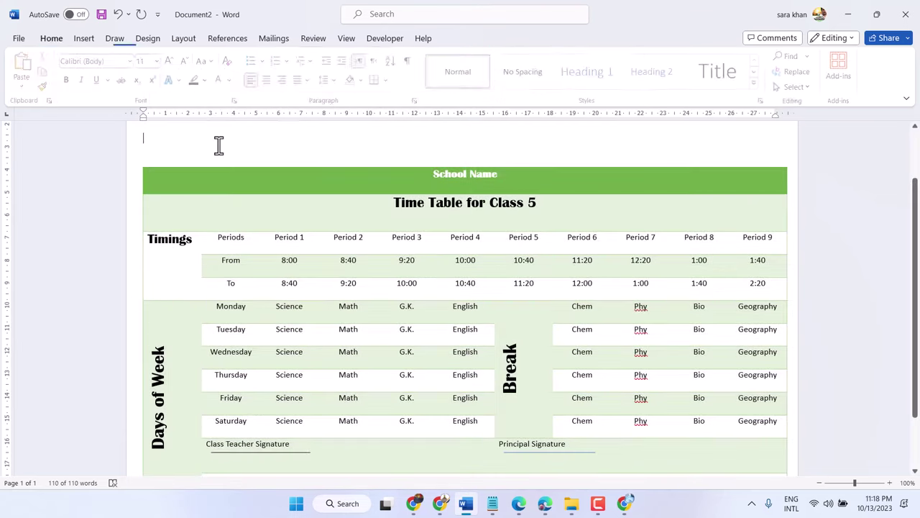
click(138, 162)
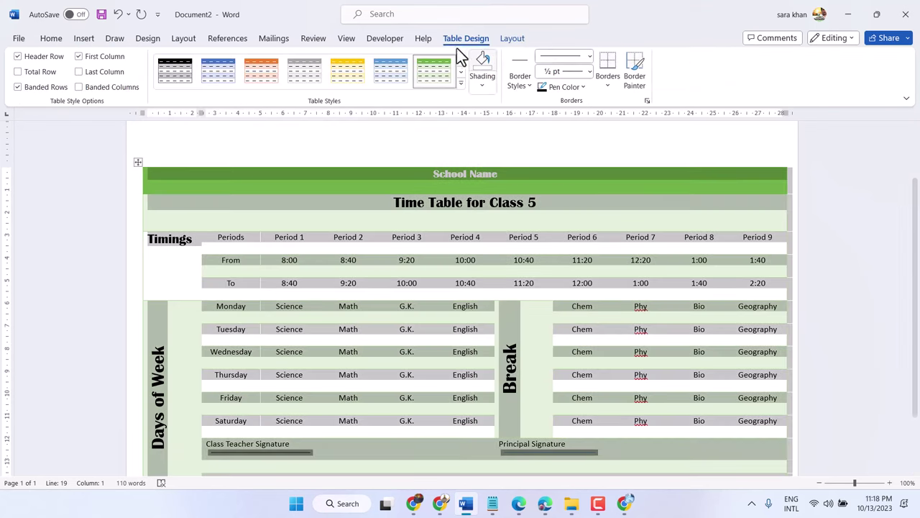
Step: Apply a light blue banded List Table style to the timetable
click(461, 87)
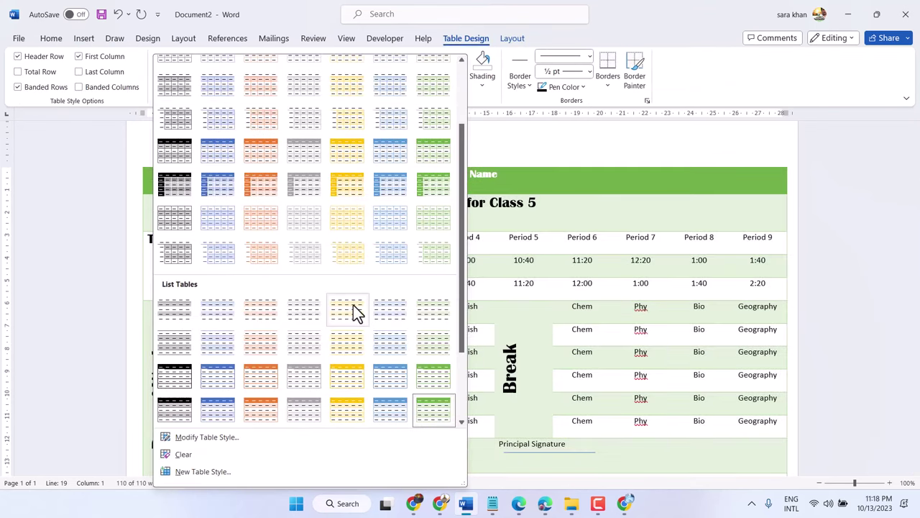
scroll(363, 323, down, 2)
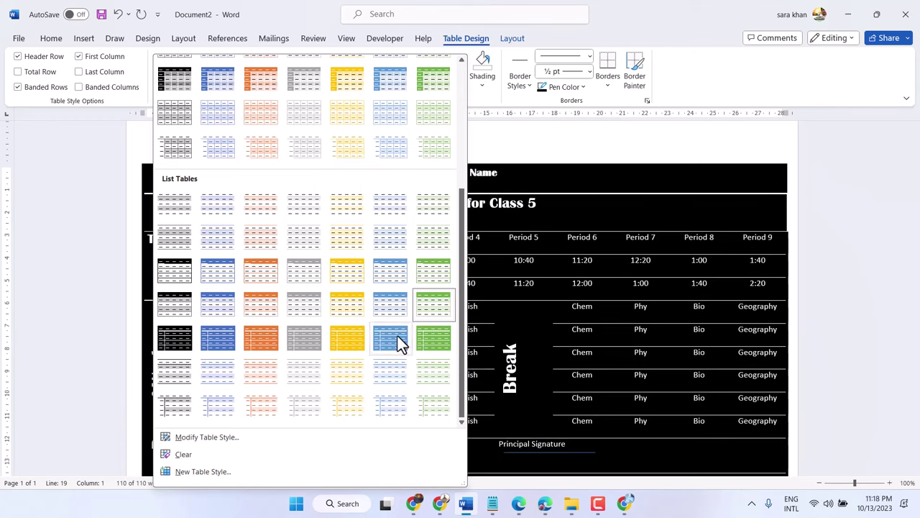
click(392, 304)
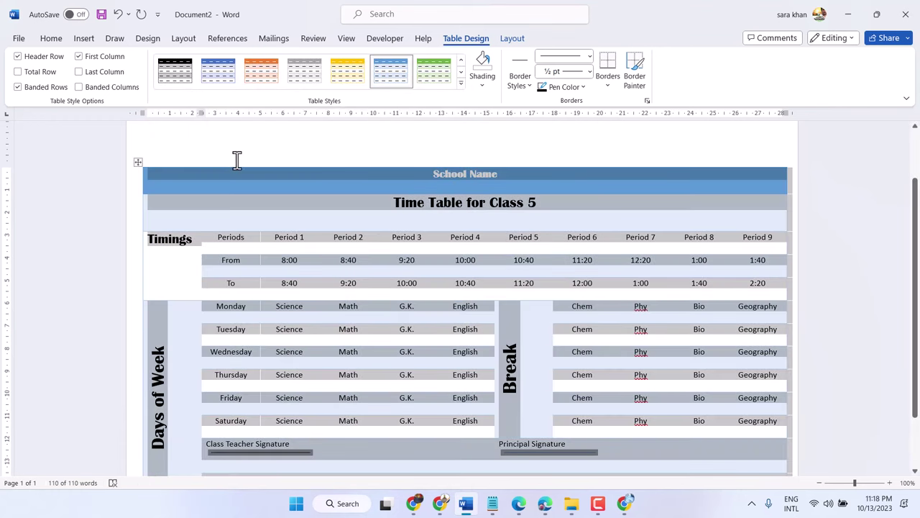
click(169, 152)
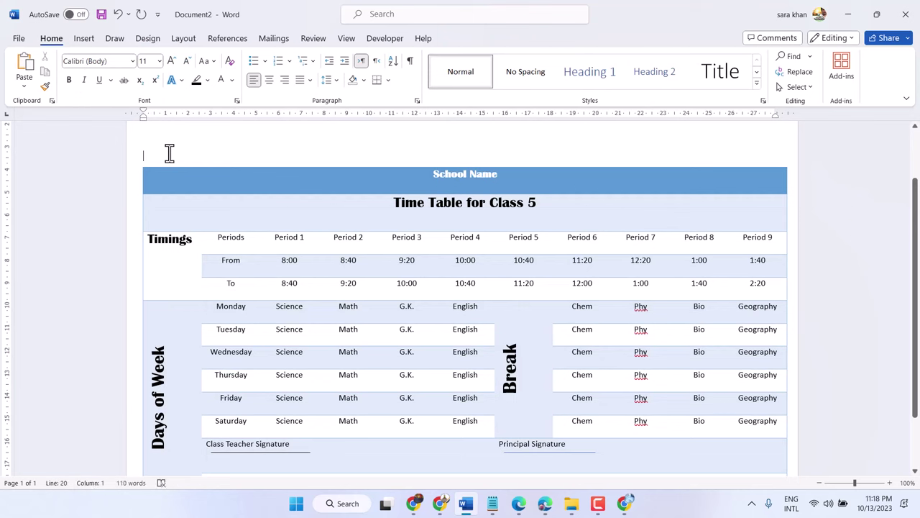
click(137, 163)
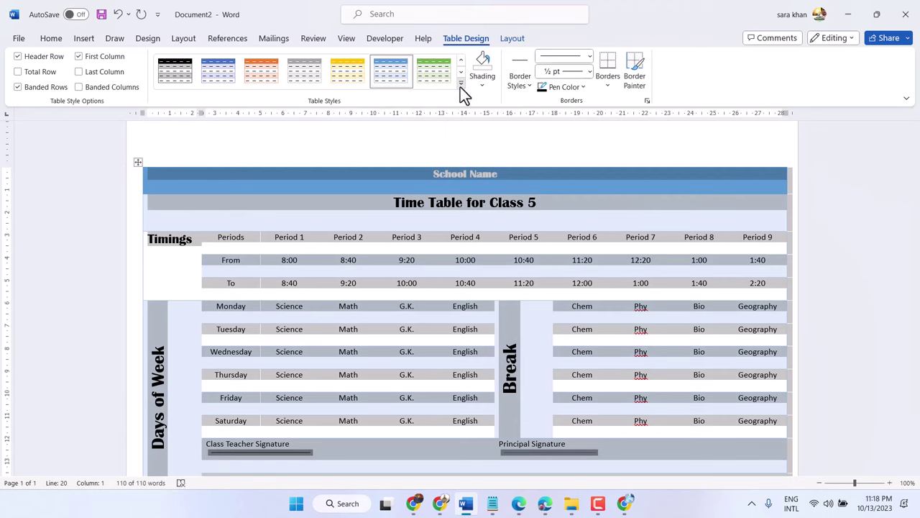
Step: Apply the black Grid Table style from the full styles gallery
click(461, 83)
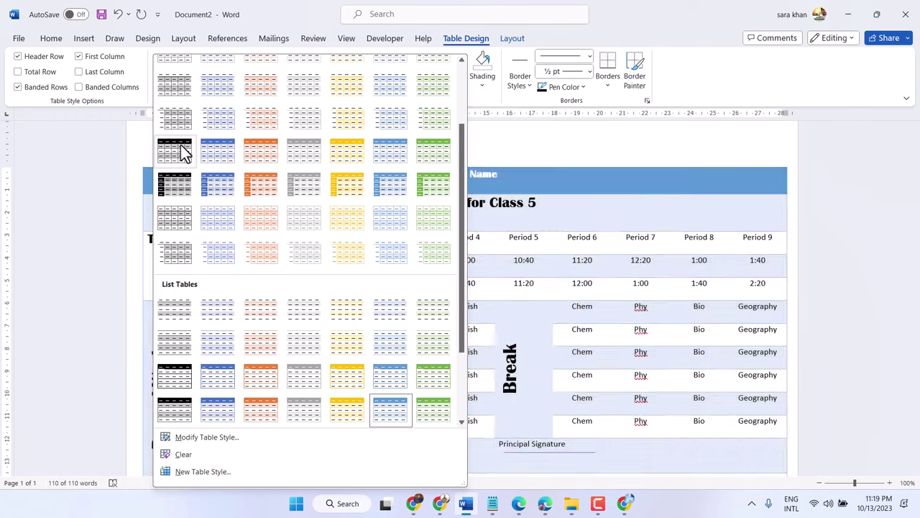
click(175, 184)
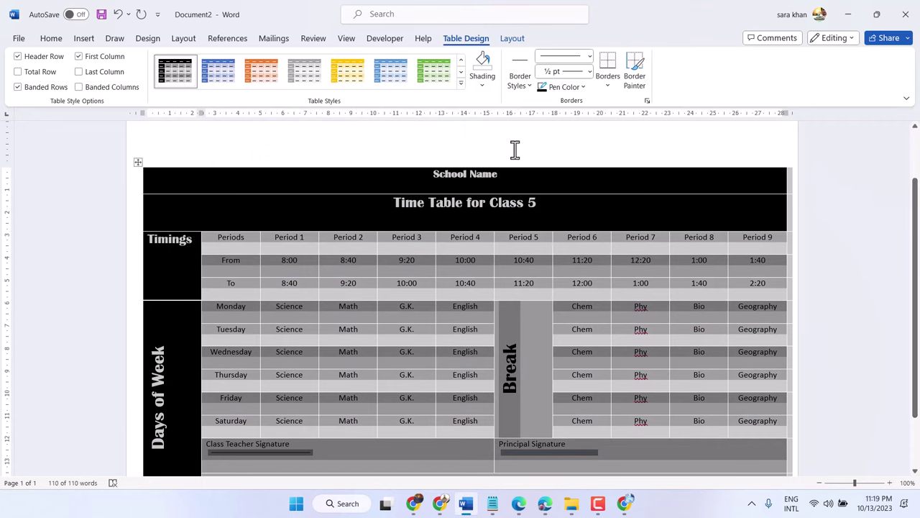
click(514, 150)
key(ctrl+End)
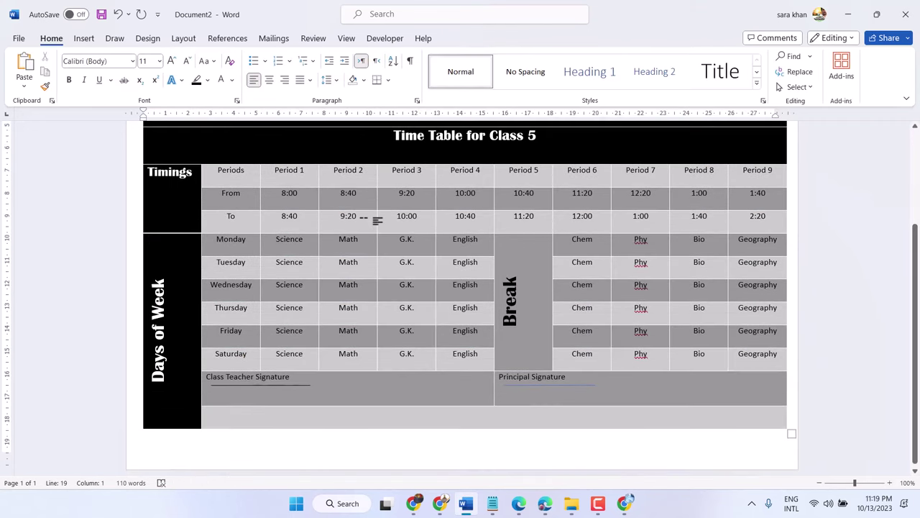
scroll(378, 220, up, 2)
Step: Switch the timetable to the blue grid style with dark blue headings and banded rows
click(138, 162)
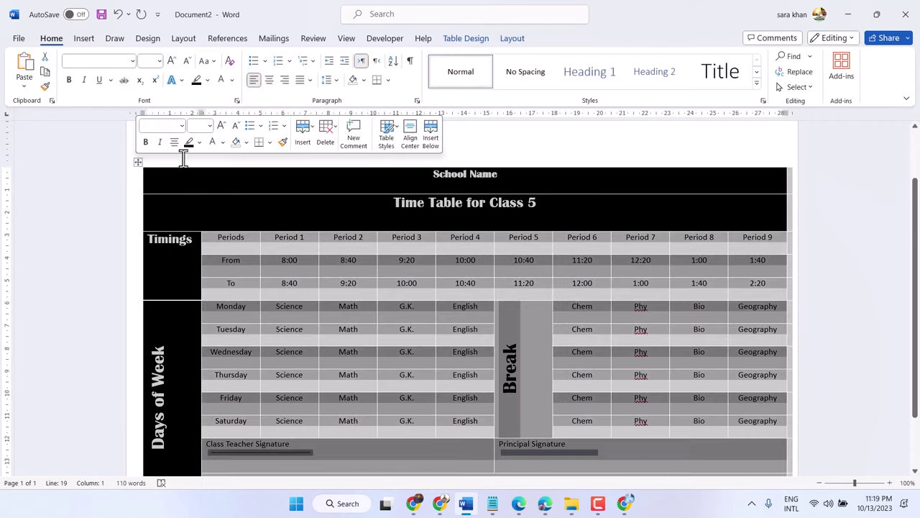
click(512, 40)
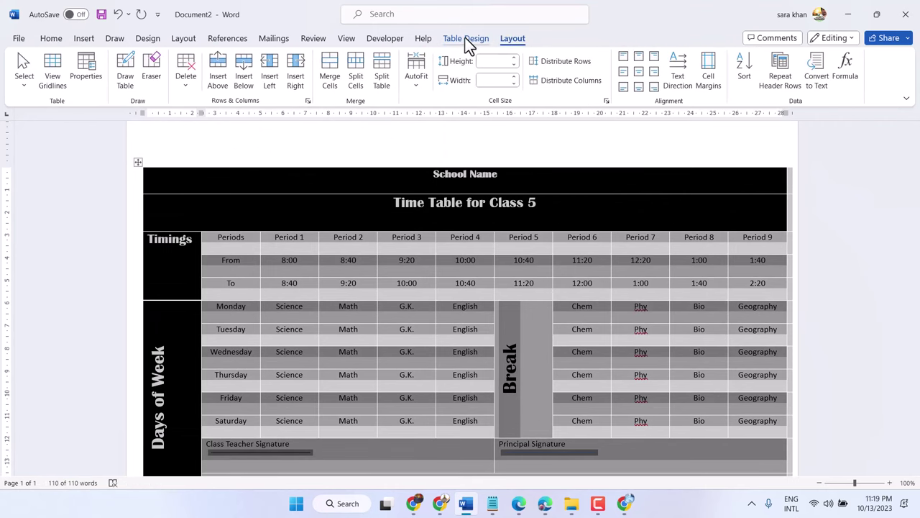
click(468, 42)
click(218, 69)
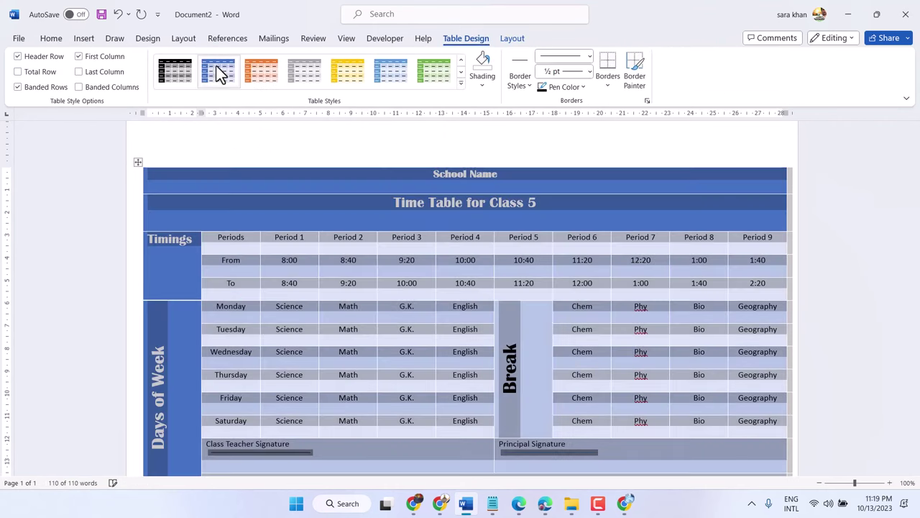
click(258, 150)
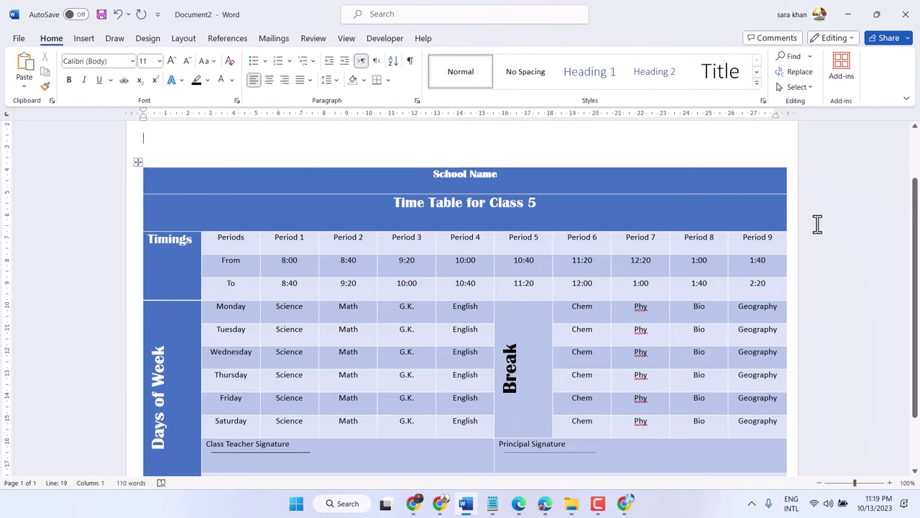
Step: Add an empty row below the Saturday row of the timetable
scroll(816, 222, down, 2)
scroll(816, 222, up, 2)
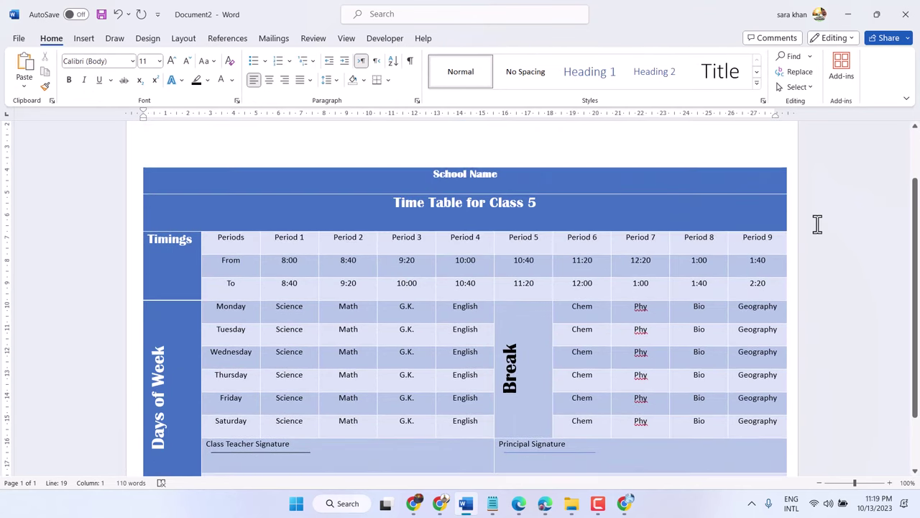
scroll(815, 224, down, 2)
scroll(815, 224, up, 2)
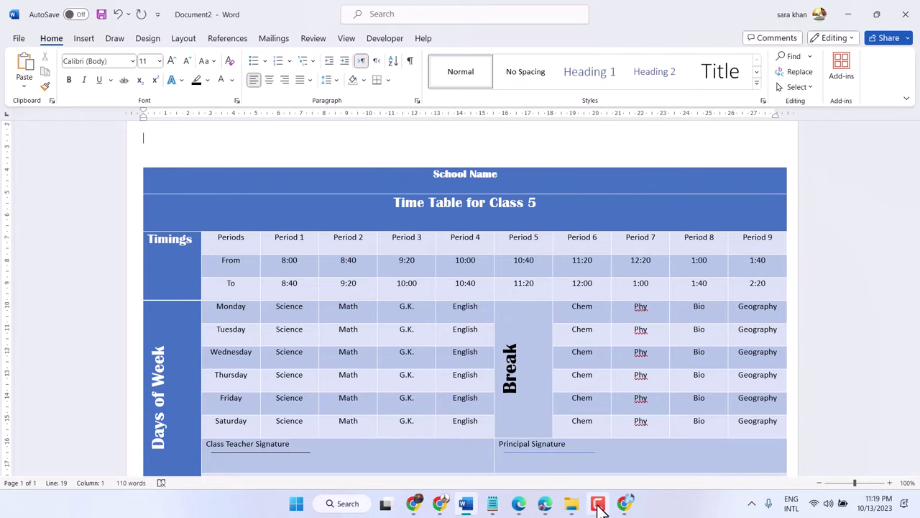
scroll(477, 259, down, 2)
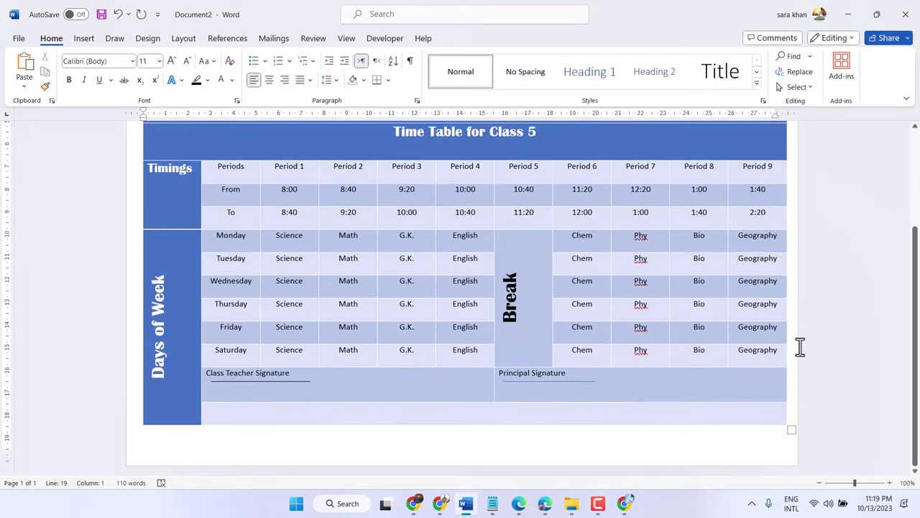
click(794, 352)
key(Return)
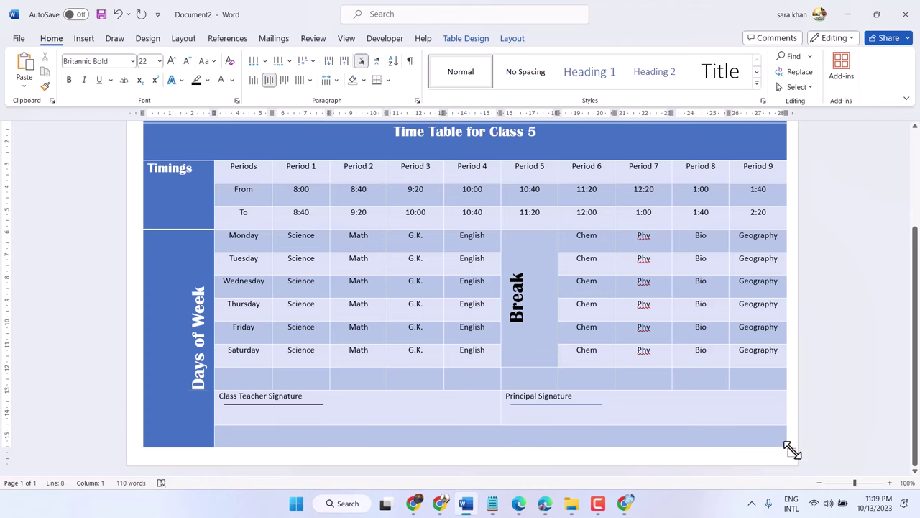
Step: Shrink the timetable by dragging its lower-right corner inward to fit within the margins
drag(791, 451, 714, 398)
click(758, 376)
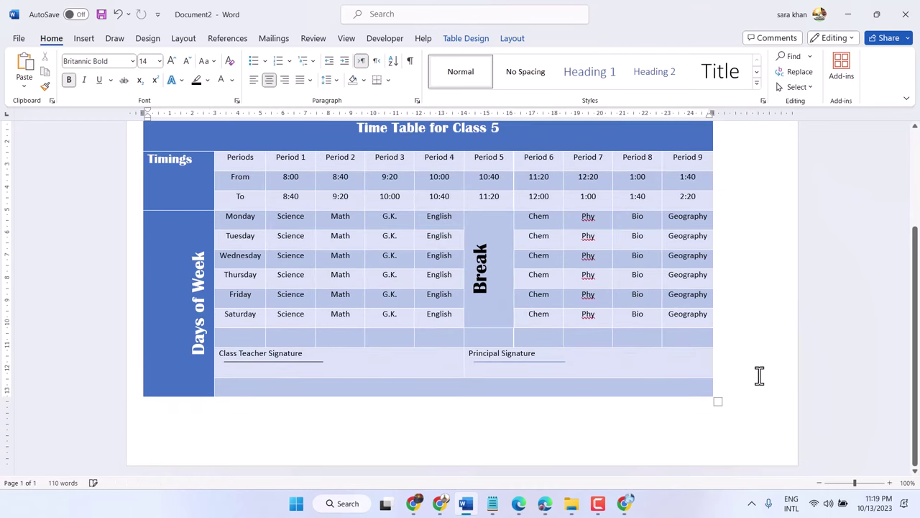
scroll(160, 451, down, 2)
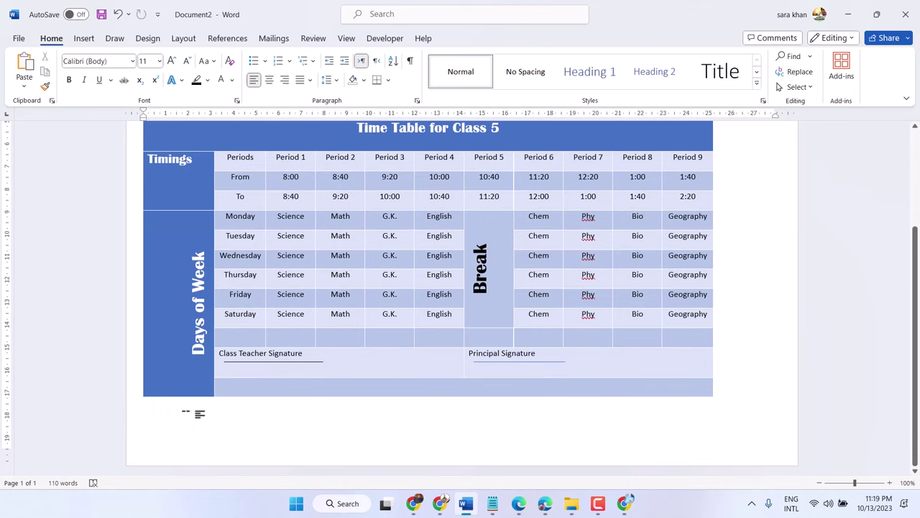
click(600, 504)
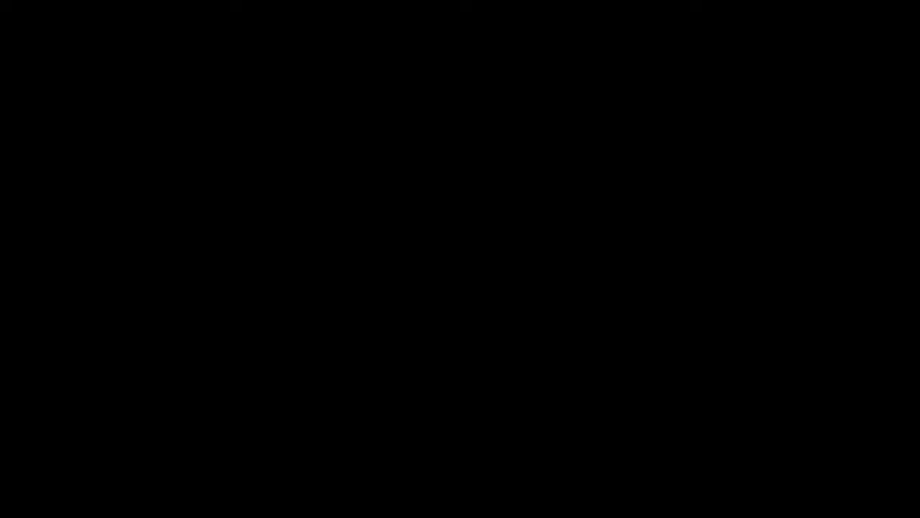